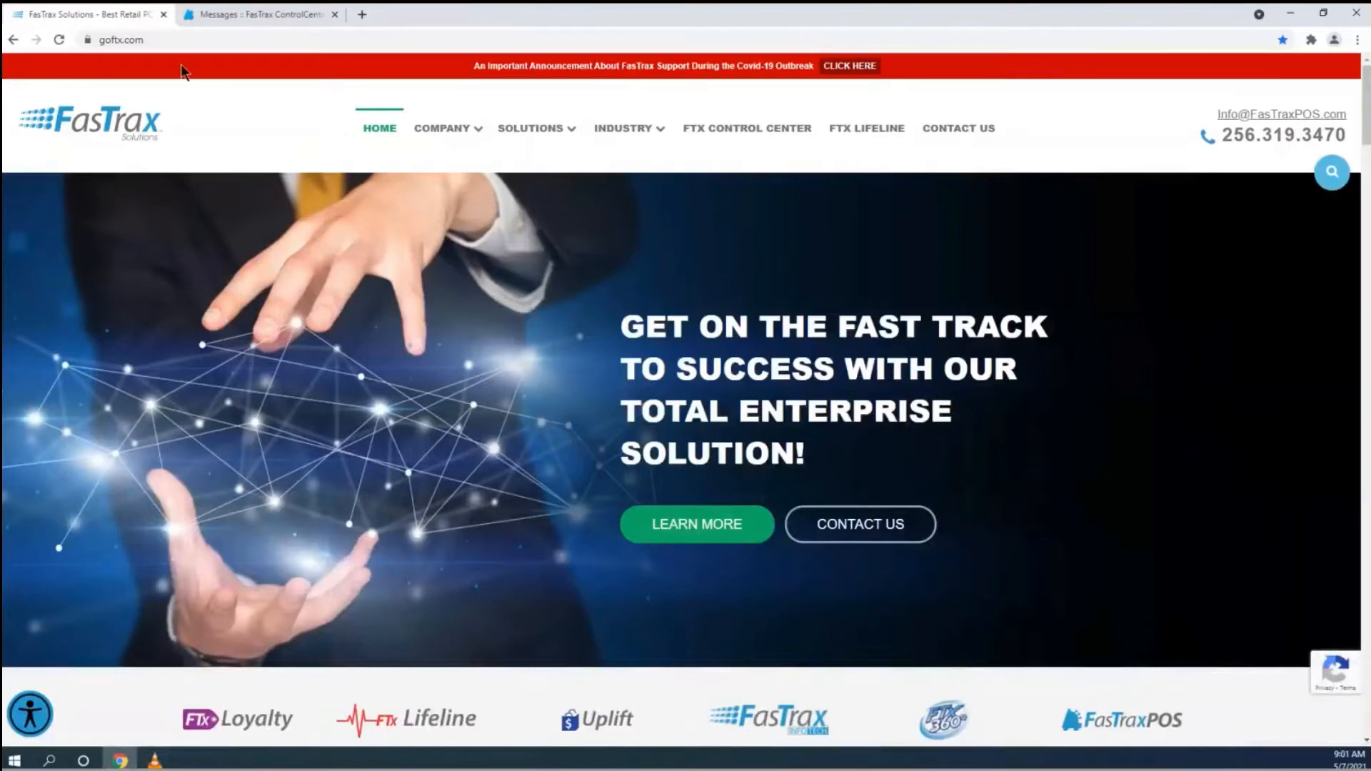
# Open the weekly training webinars page from the FTX Lifeline support options and look through the webinar topics.
pyautogui.click(876, 145)
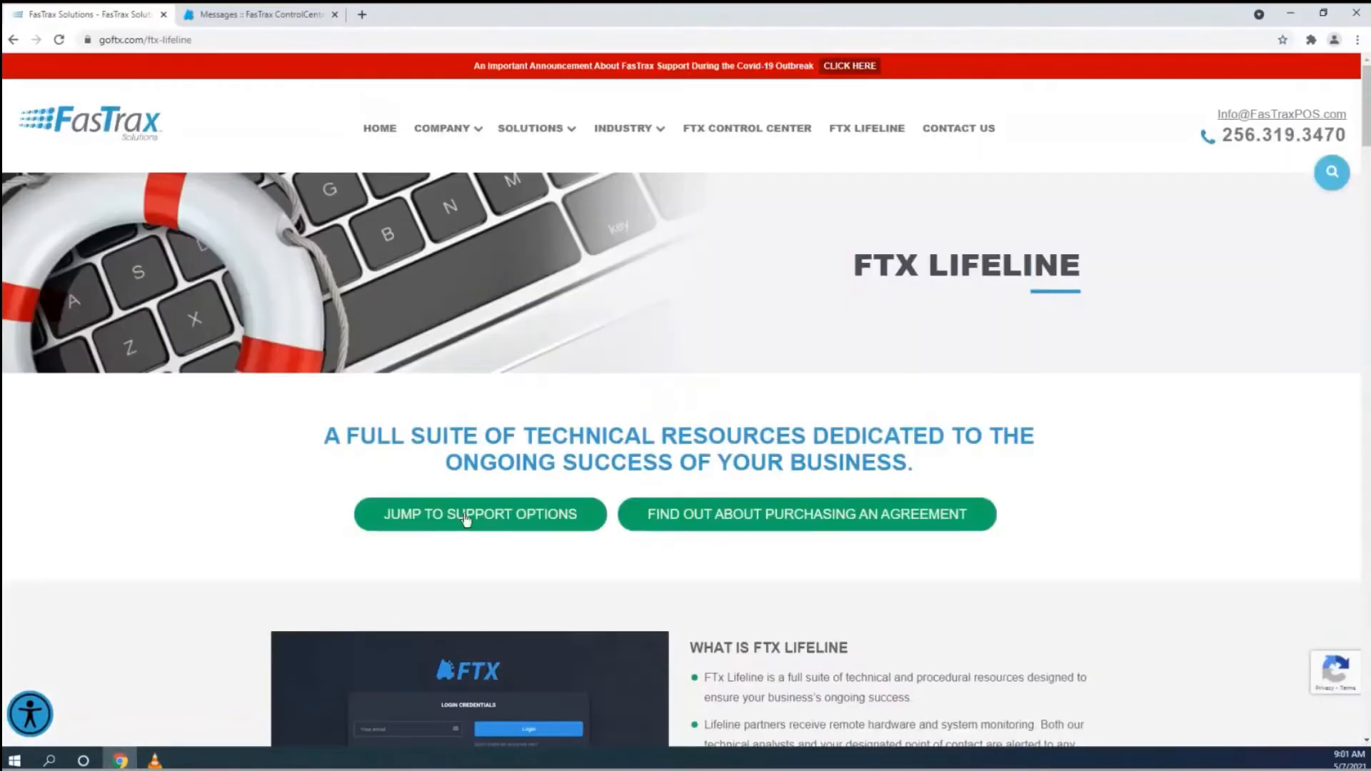
pyautogui.click(465, 520)
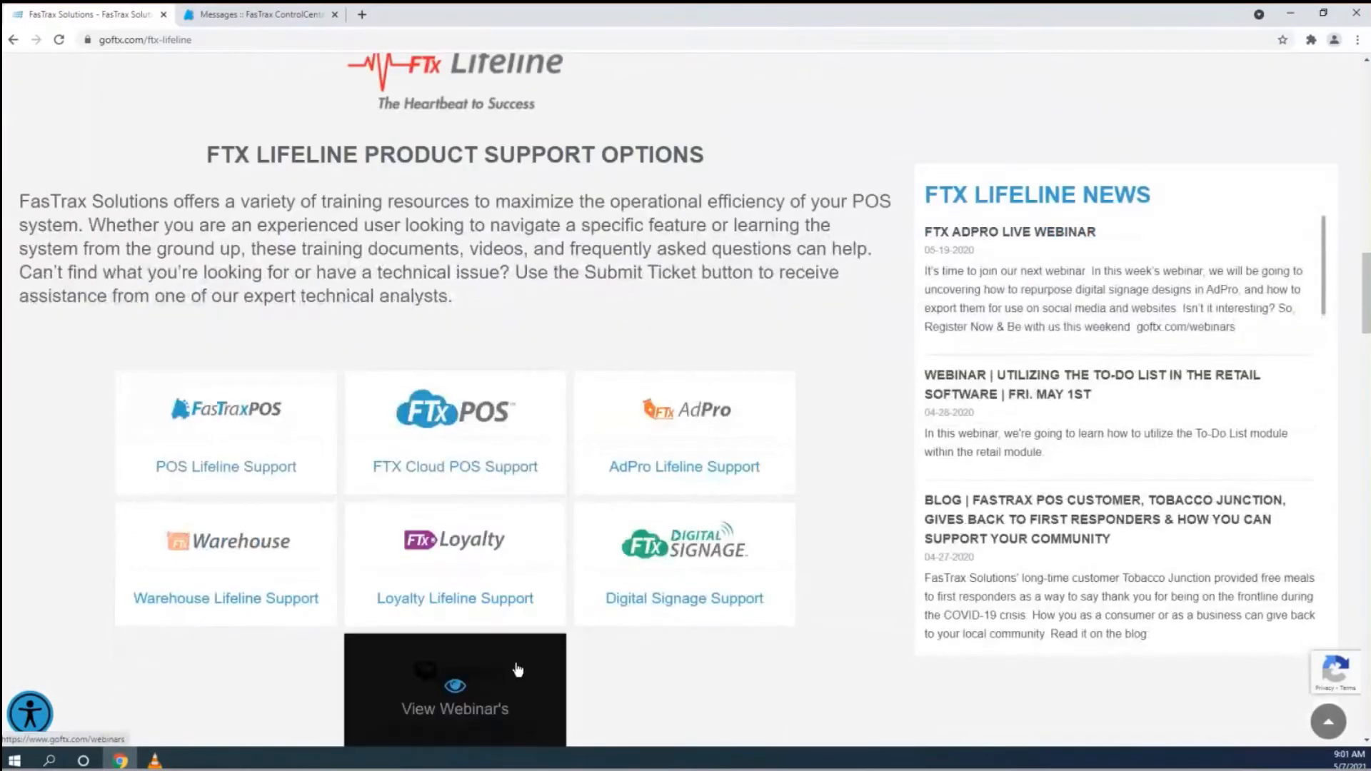
pyautogui.click(519, 675)
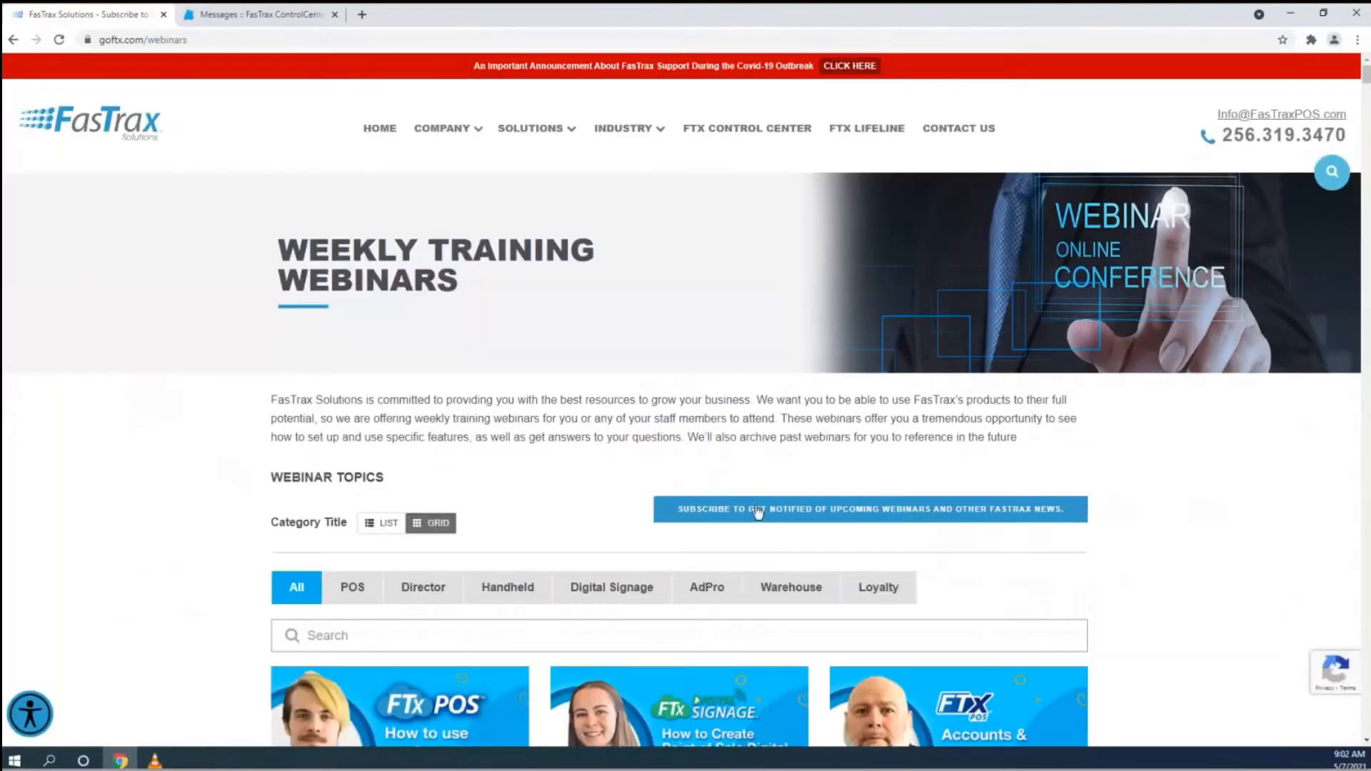
pyautogui.click(734, 512)
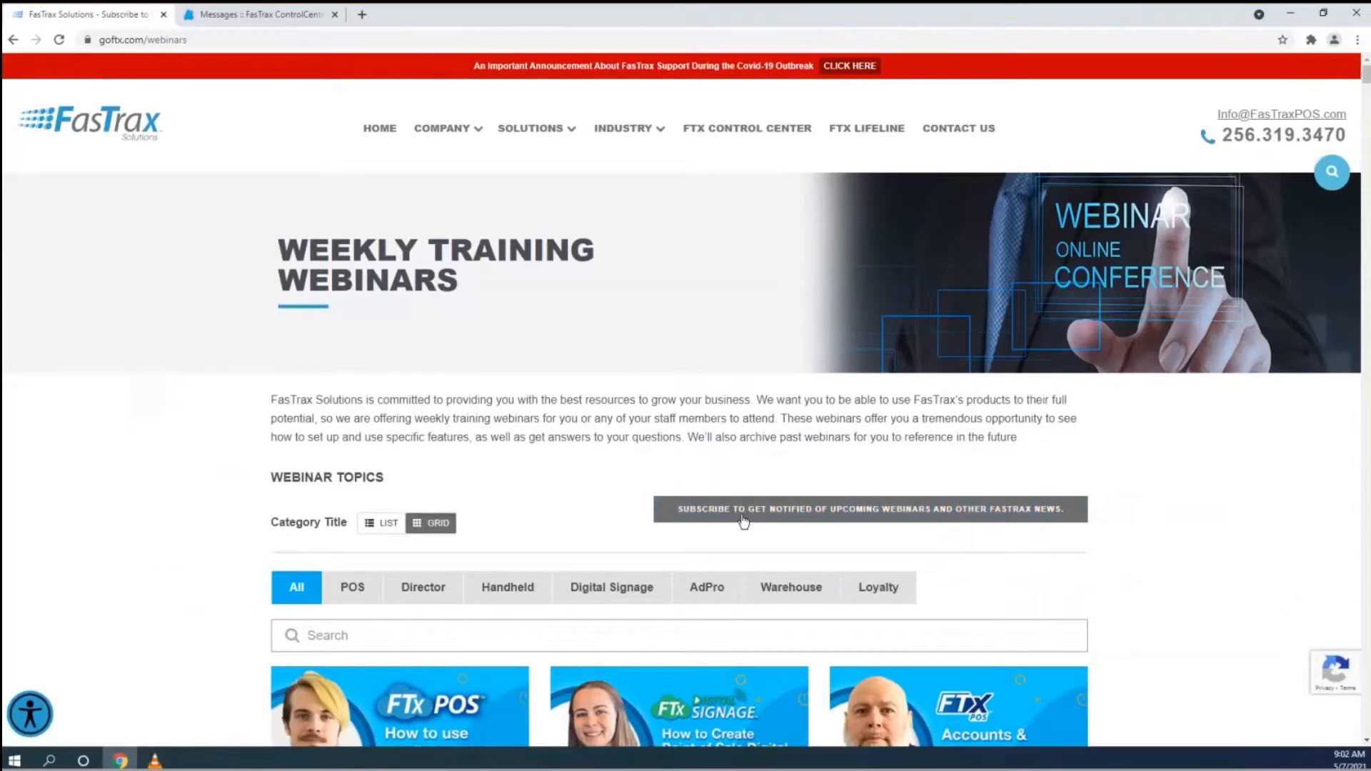
pyautogui.scroll(-2, 588, 443)
pyautogui.scroll(-2, 179, 547)
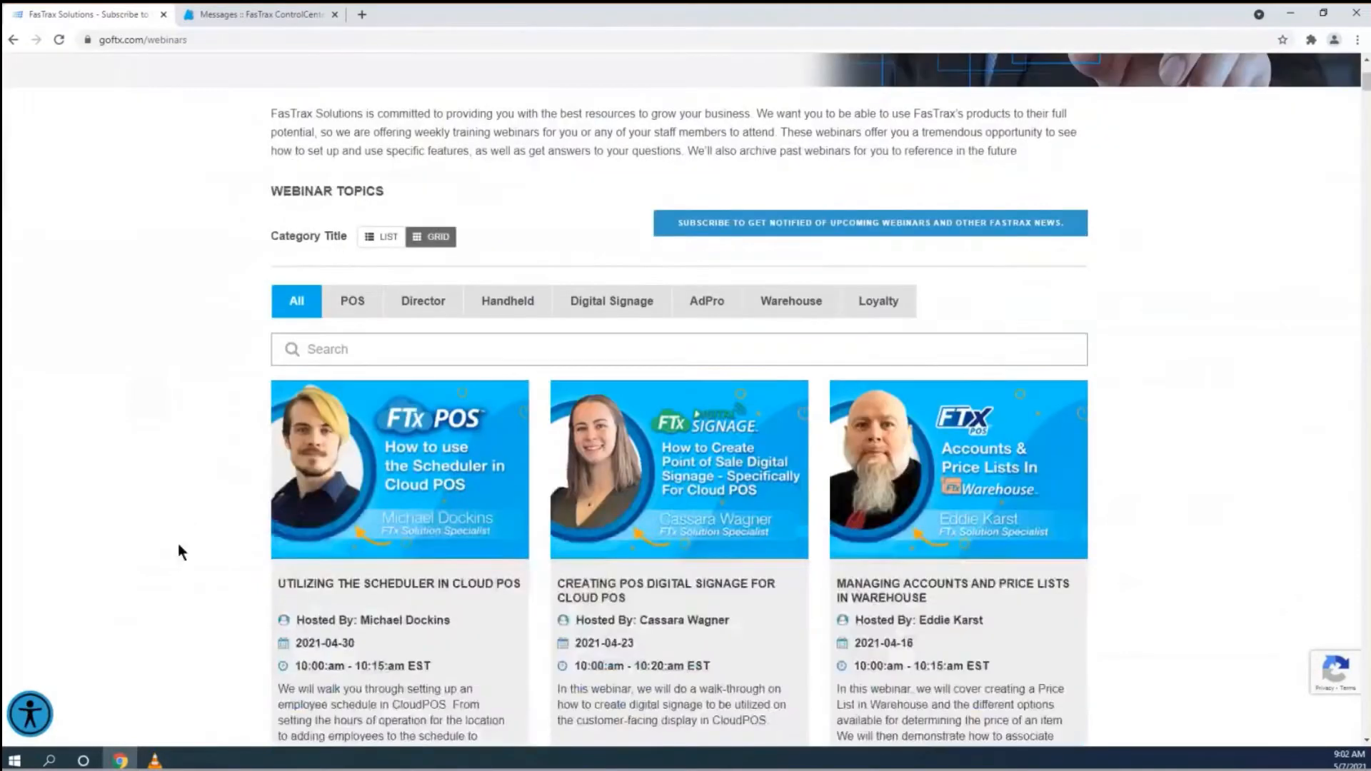
pyautogui.scroll(-2, 163, 590)
pyautogui.scroll(1, 163, 598)
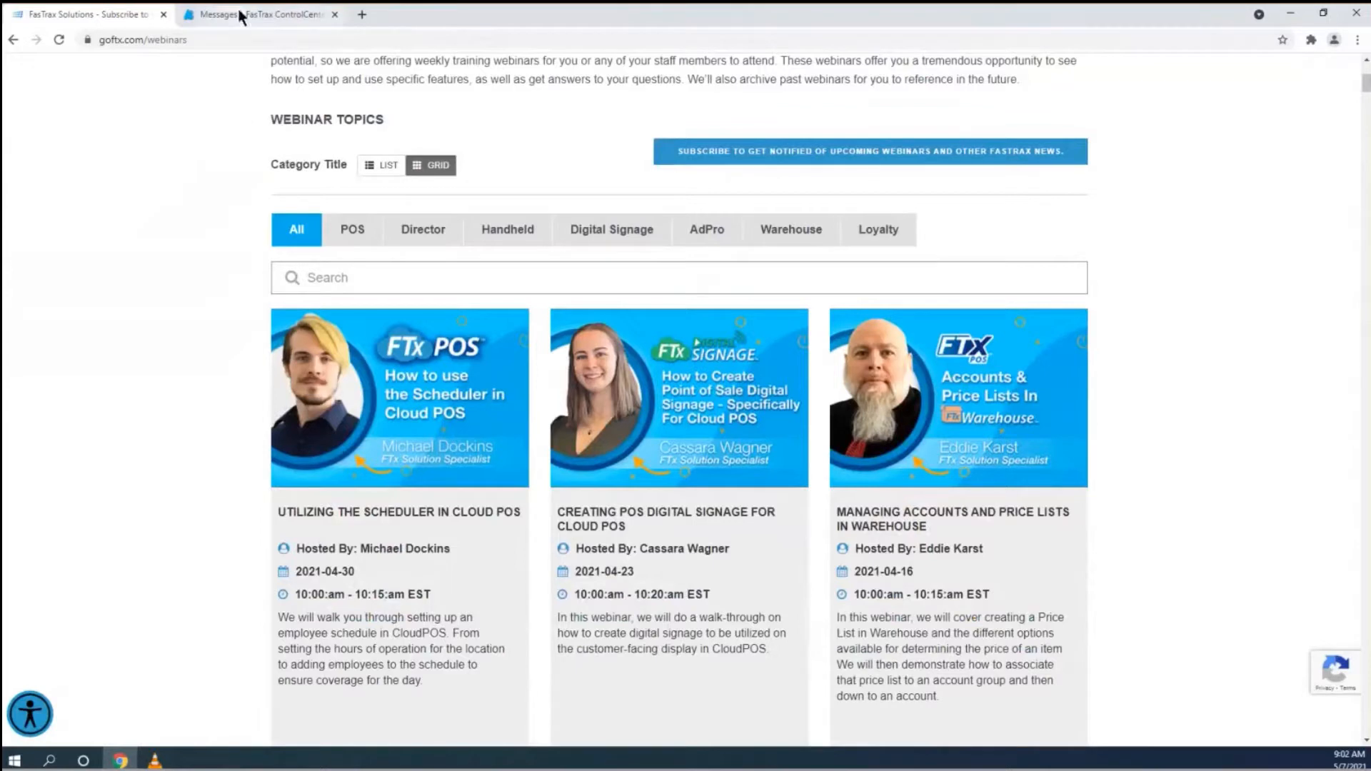
# Switch to FasTrax ControlCenter and start creating a new POS panel under the maintenance settings and panels.
pyautogui.click(261, 14)
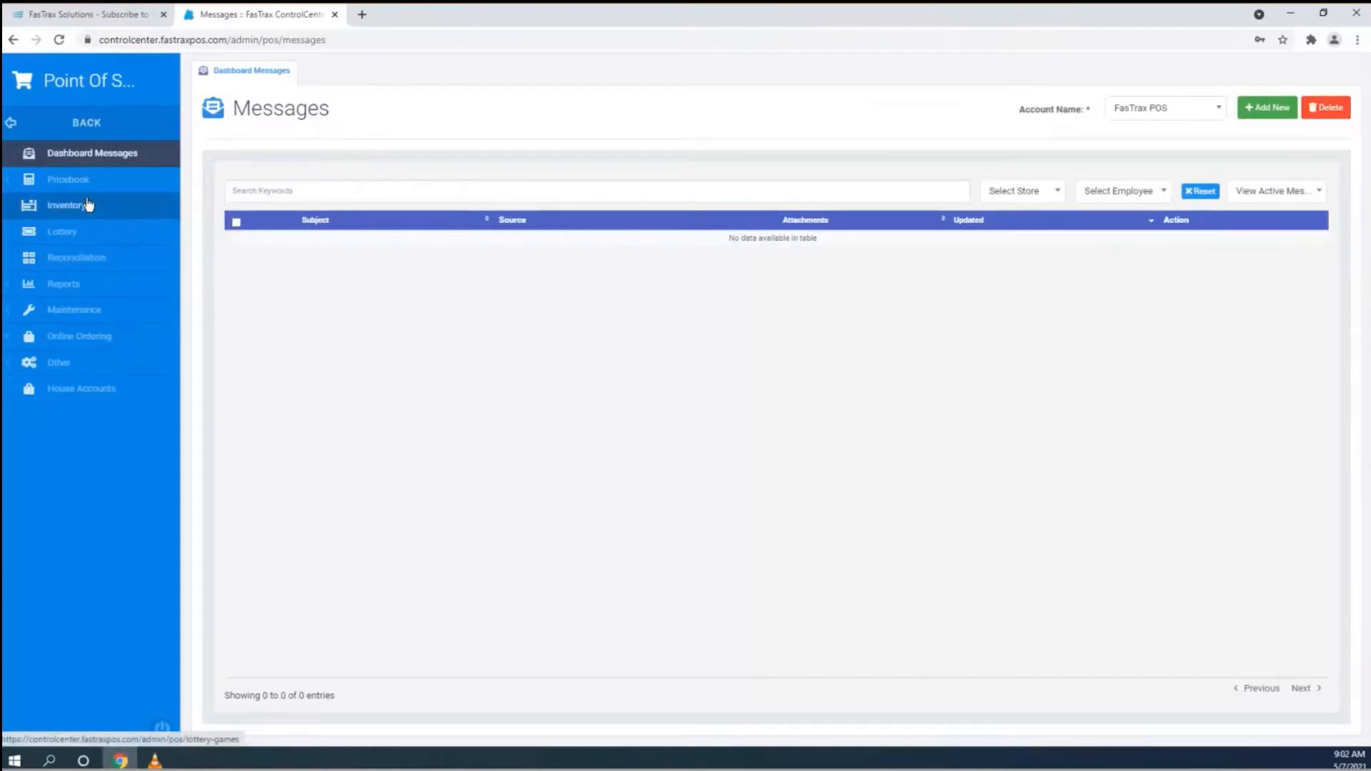
pyautogui.click(81, 319)
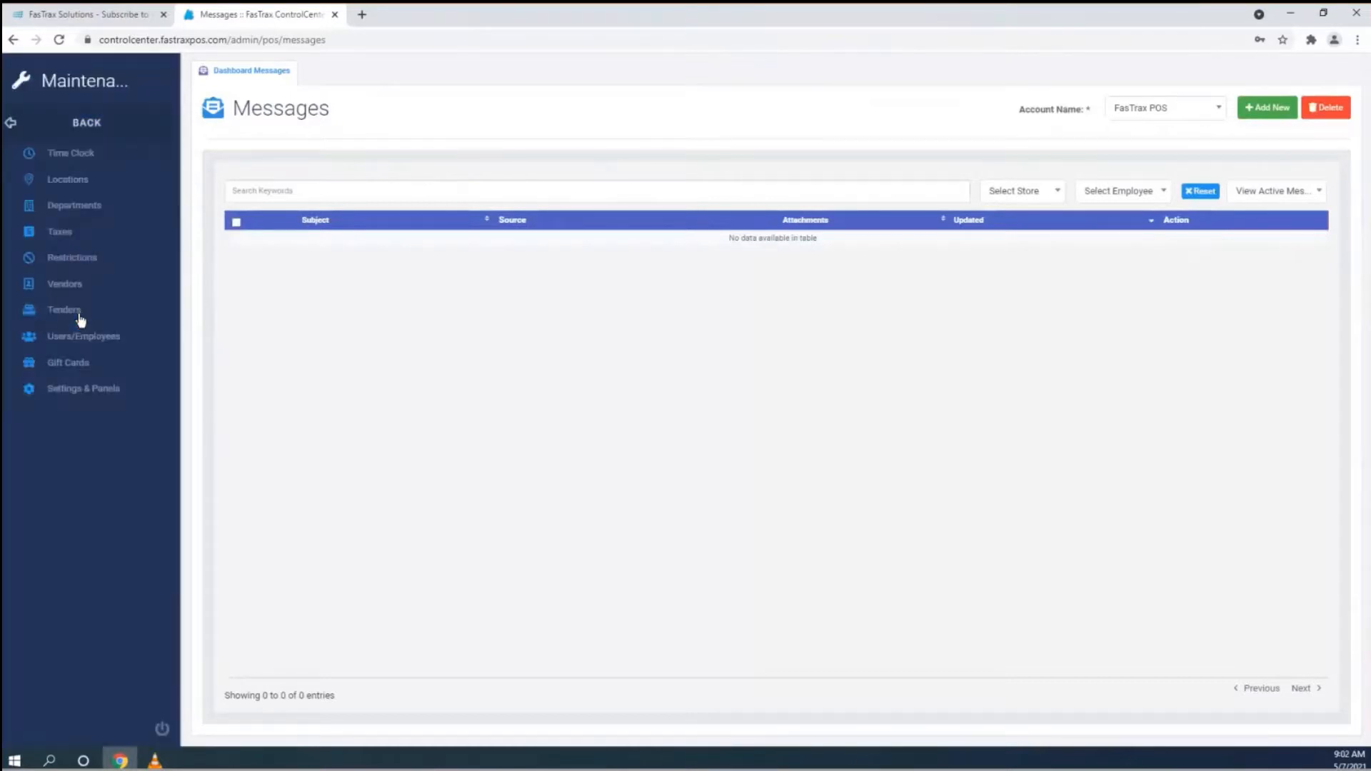
pyautogui.click(80, 400)
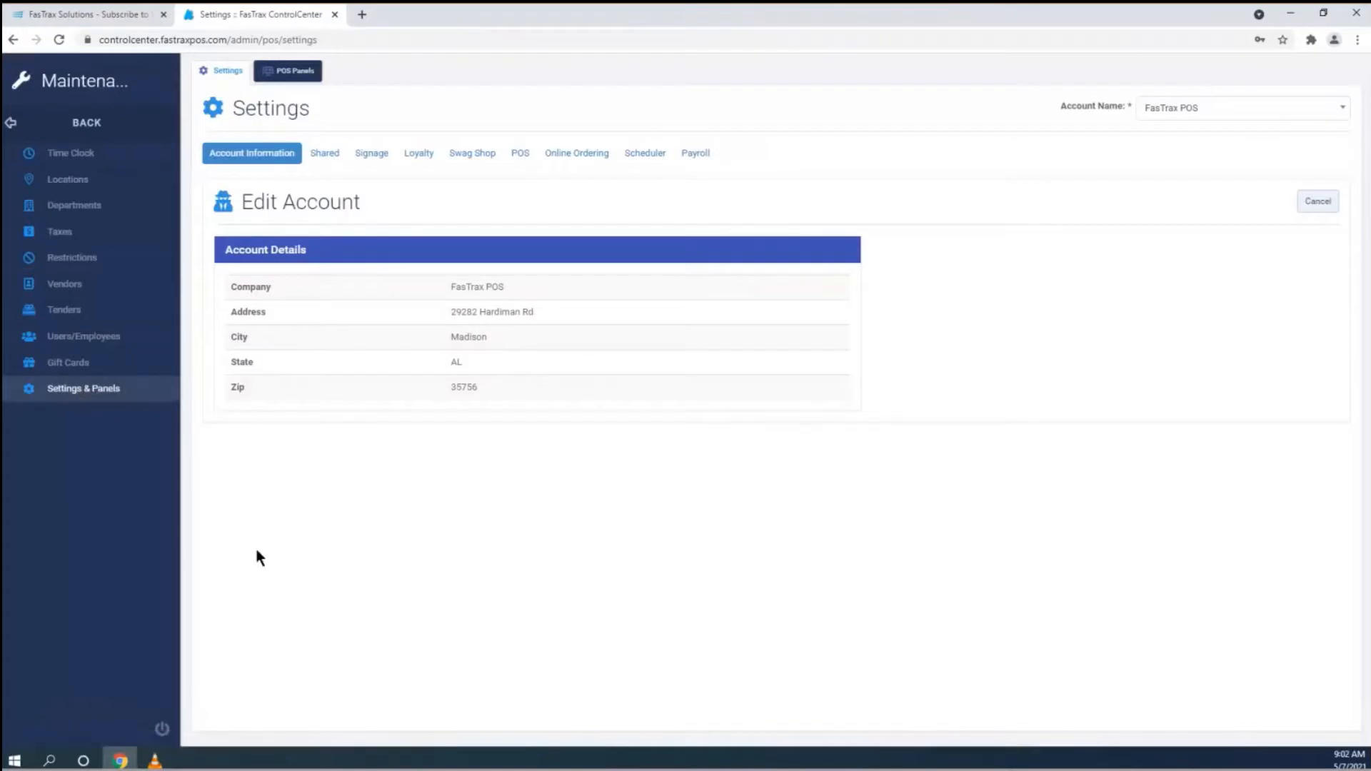
pyautogui.click(297, 80)
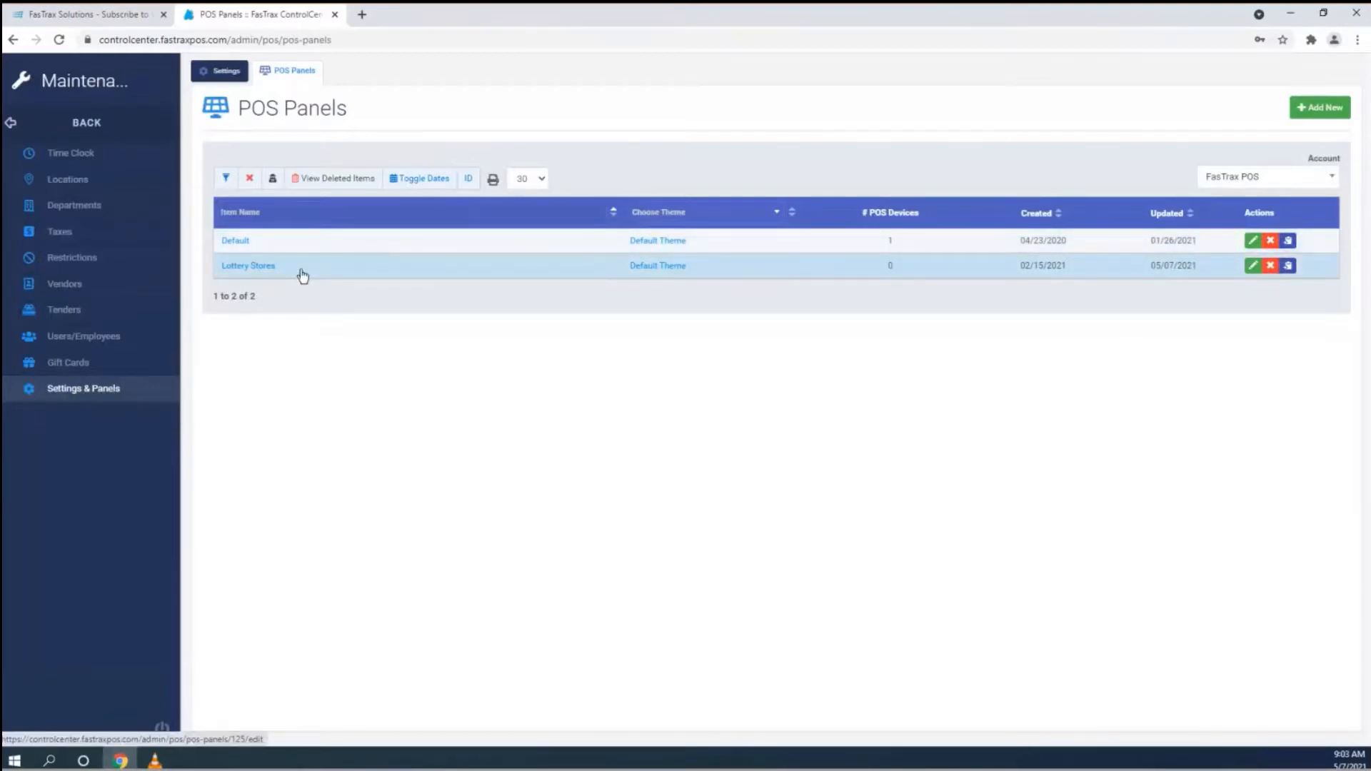
pyautogui.click(1307, 120)
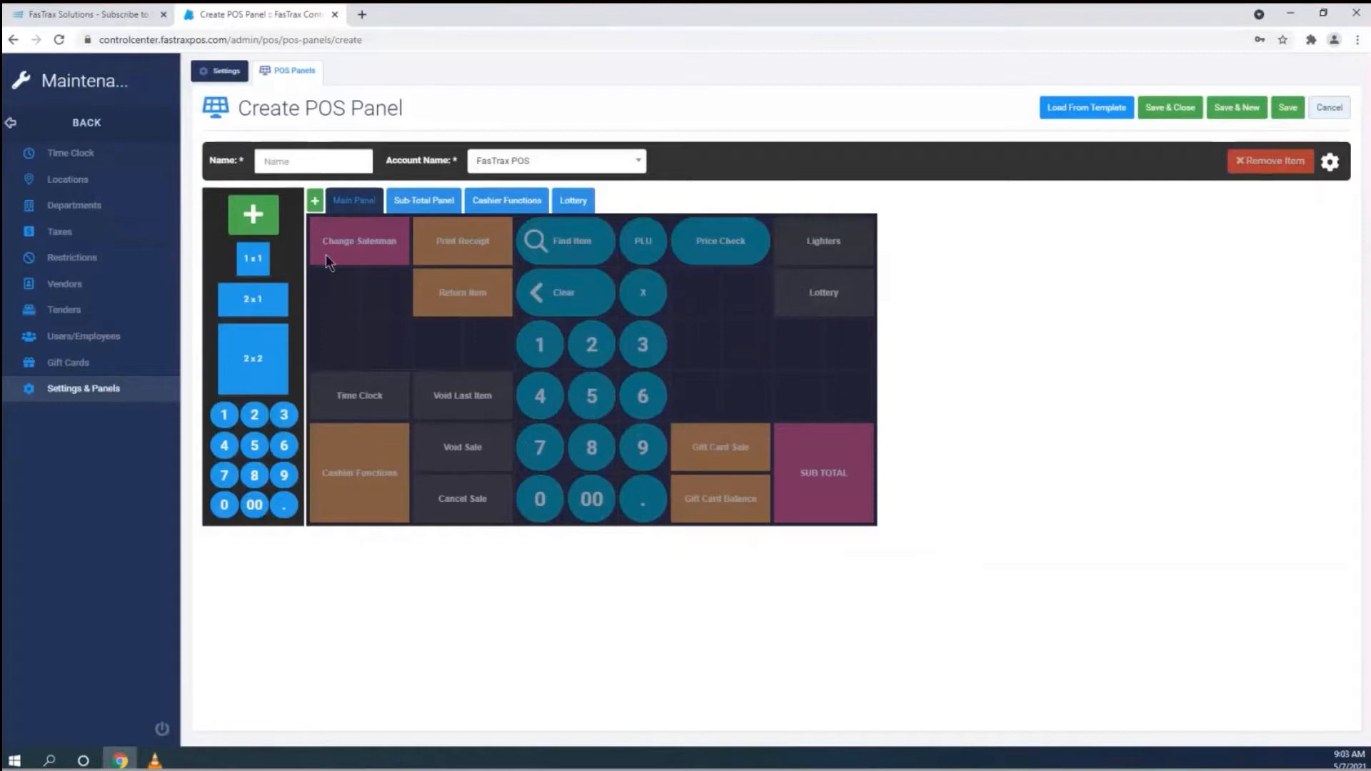
# Add a green 1x1 button named "Sell Item" to the main panel.
pyautogui.click(262, 225)
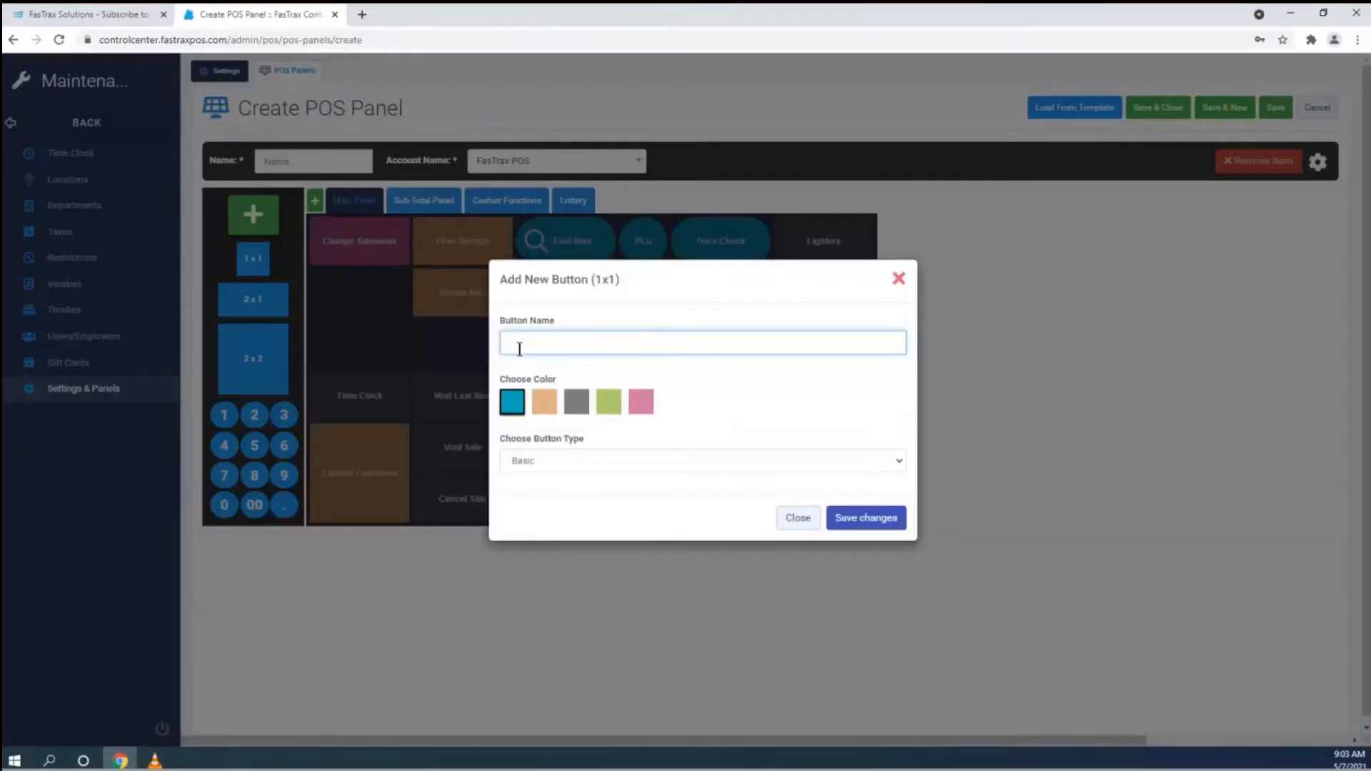
pyautogui.write('Sell Item')
pyautogui.click(576, 401)
pyautogui.click(643, 401)
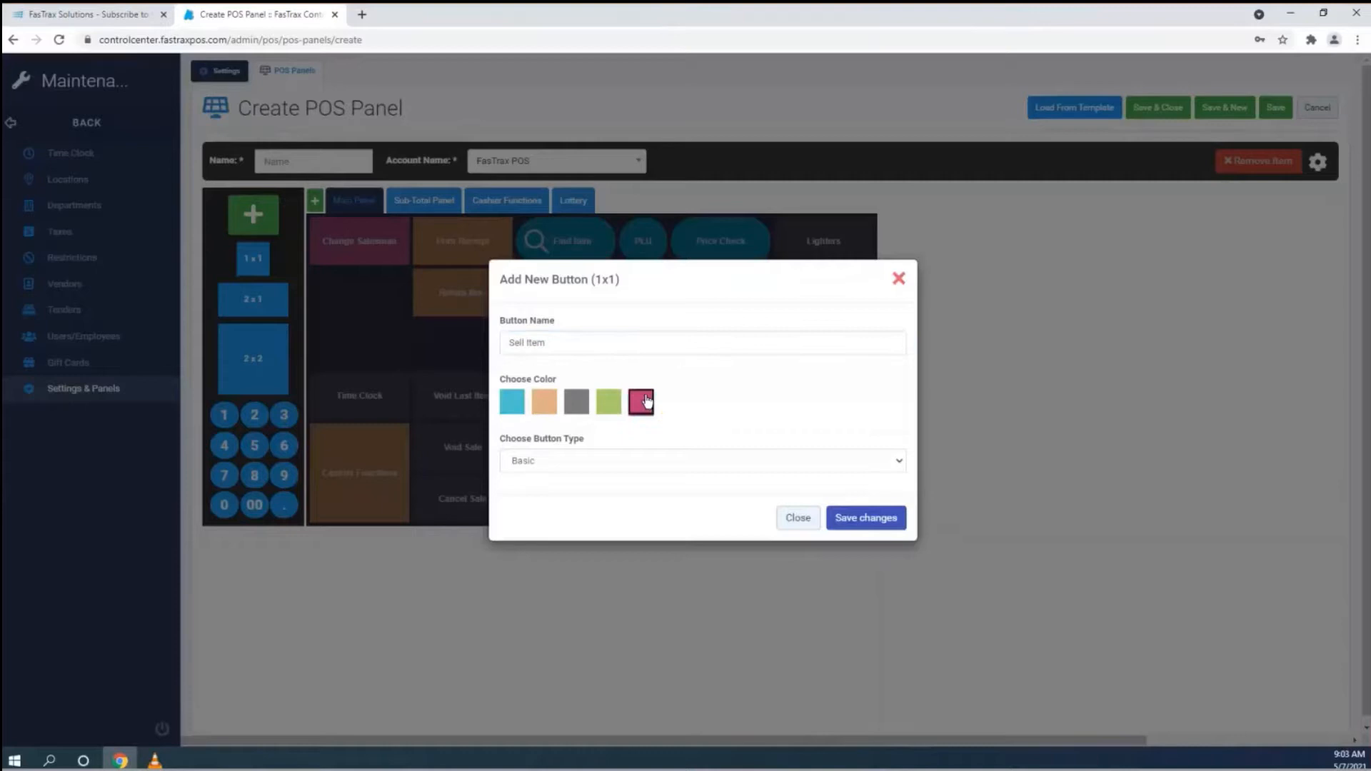
pyautogui.click(608, 402)
pyautogui.click(866, 517)
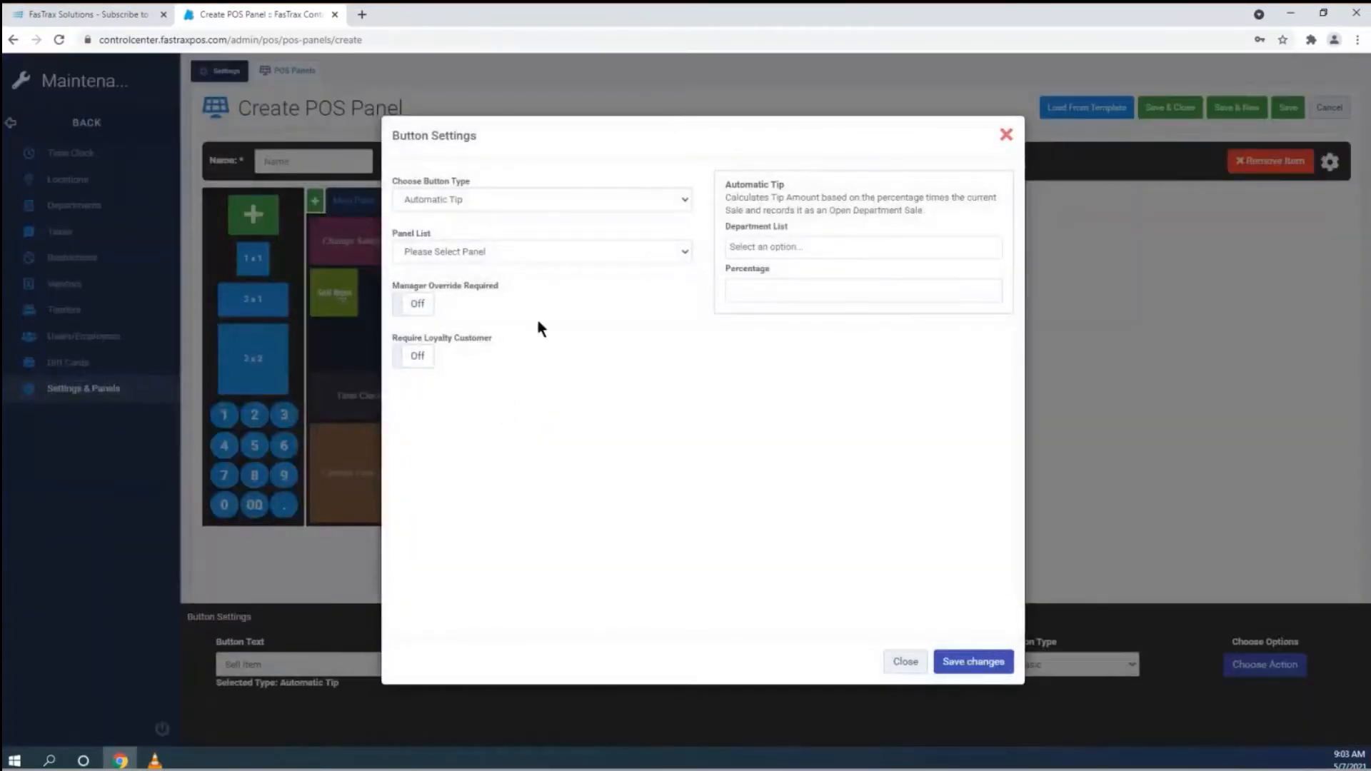
# Look through the available types for the Sell Item button and set it to All Kits.
pyautogui.click(507, 193)
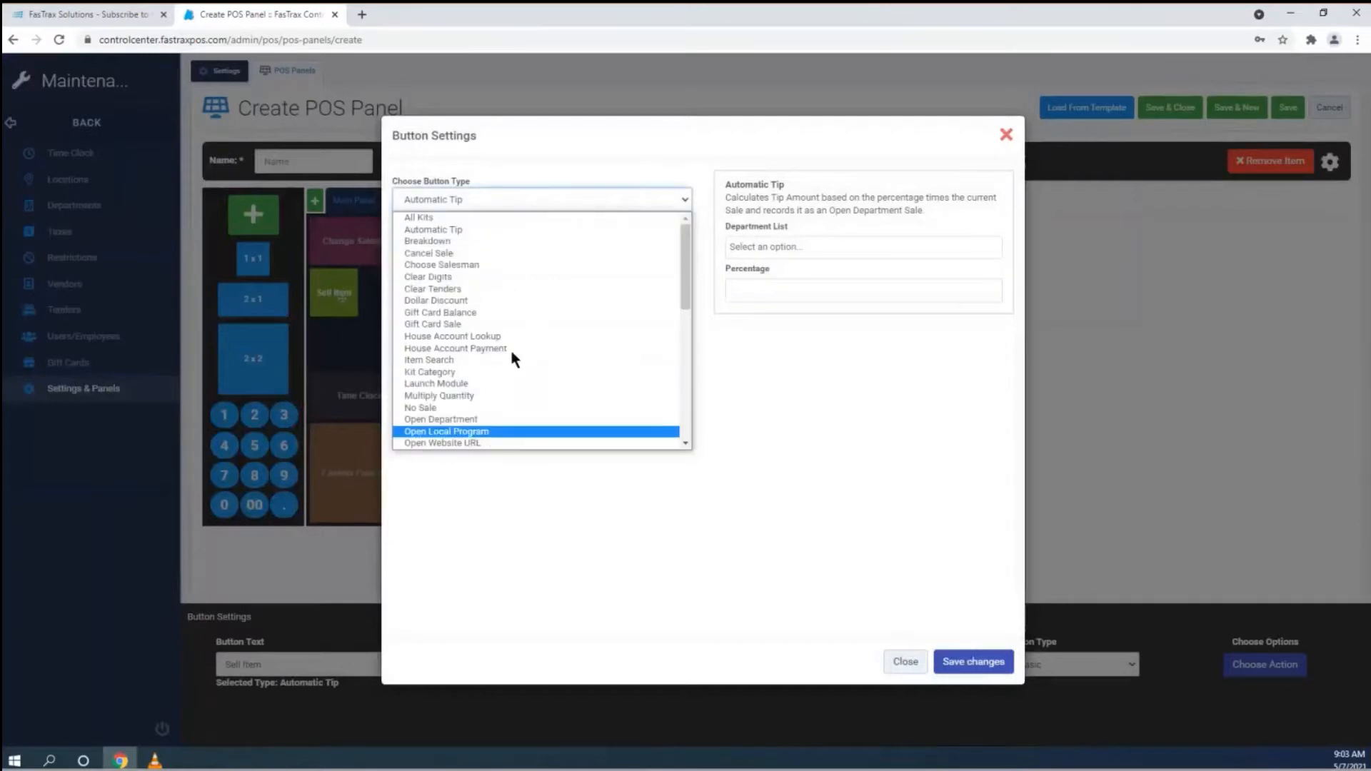
pyautogui.scroll(-8, 512, 336)
pyautogui.scroll(5, 500, 400)
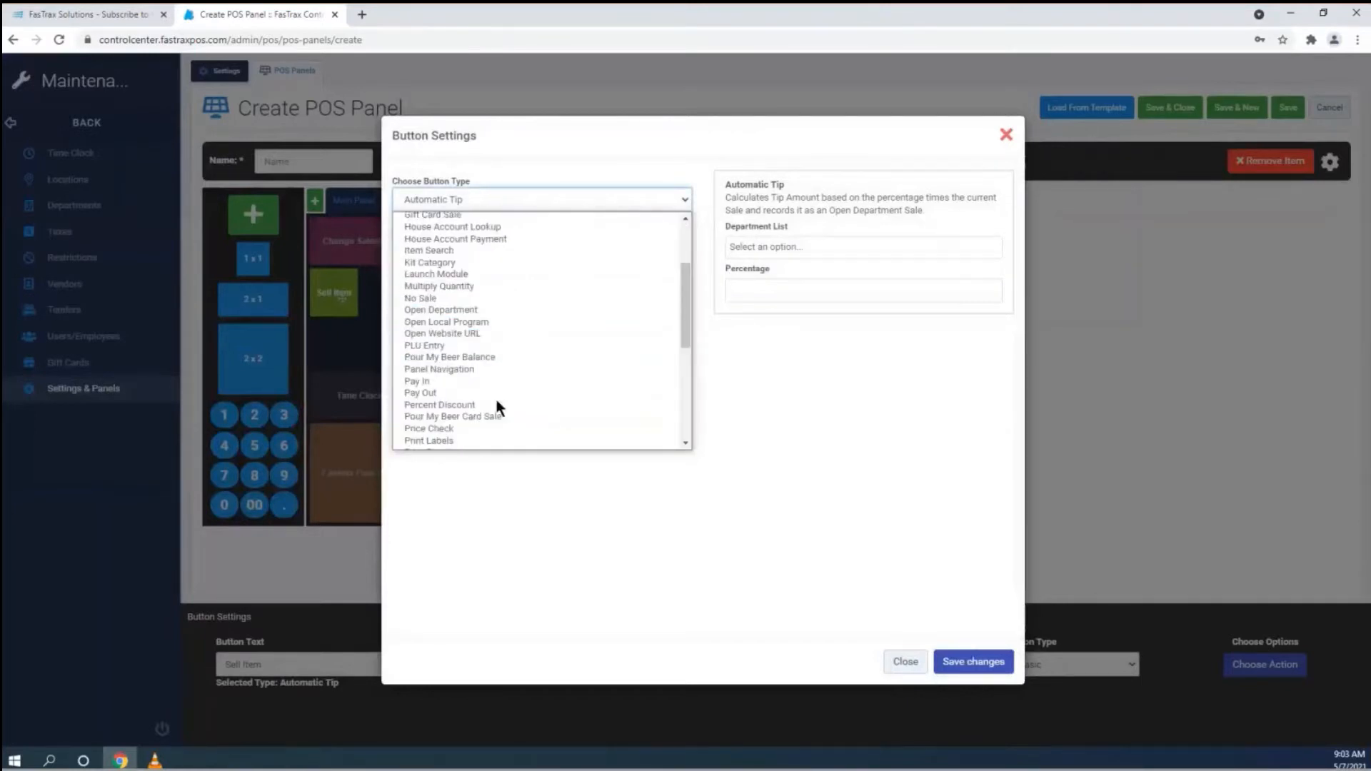
pyautogui.scroll(3, 500, 400)
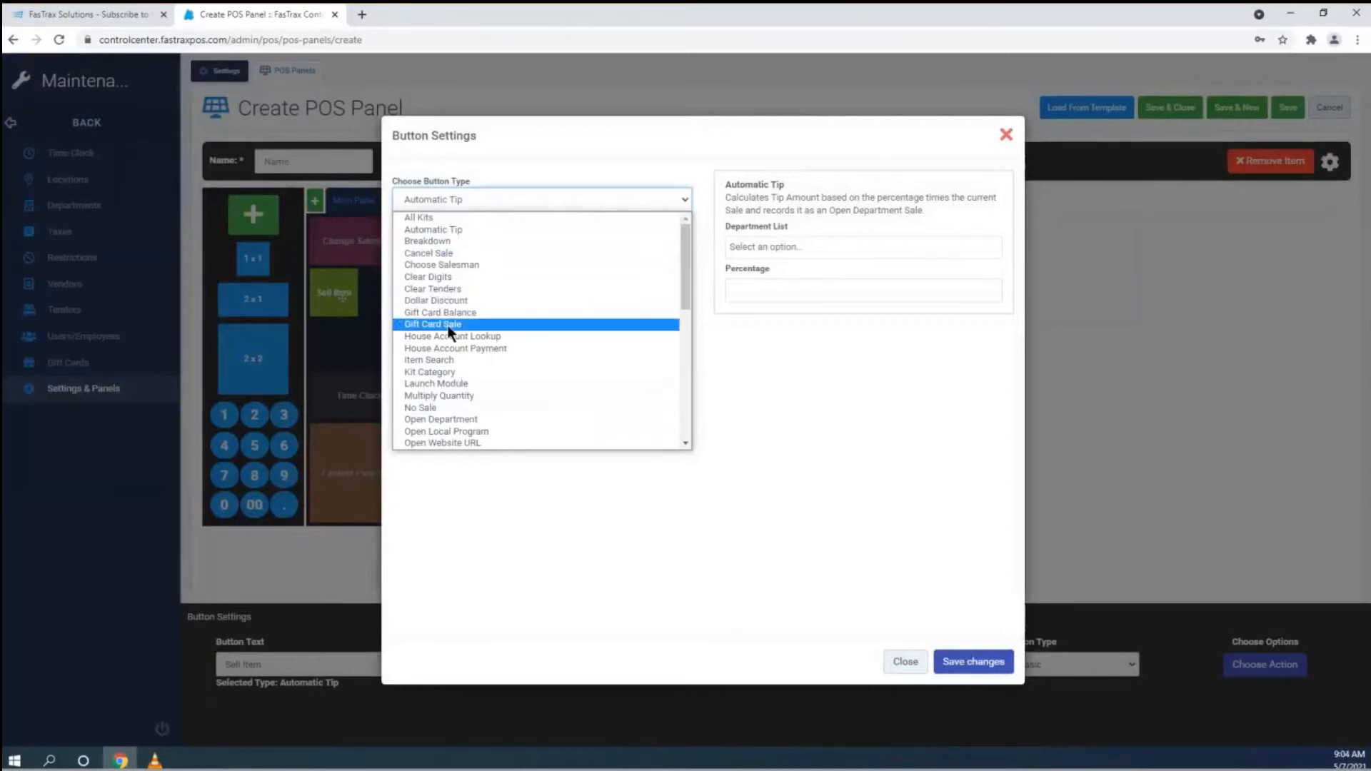
pyautogui.click(477, 219)
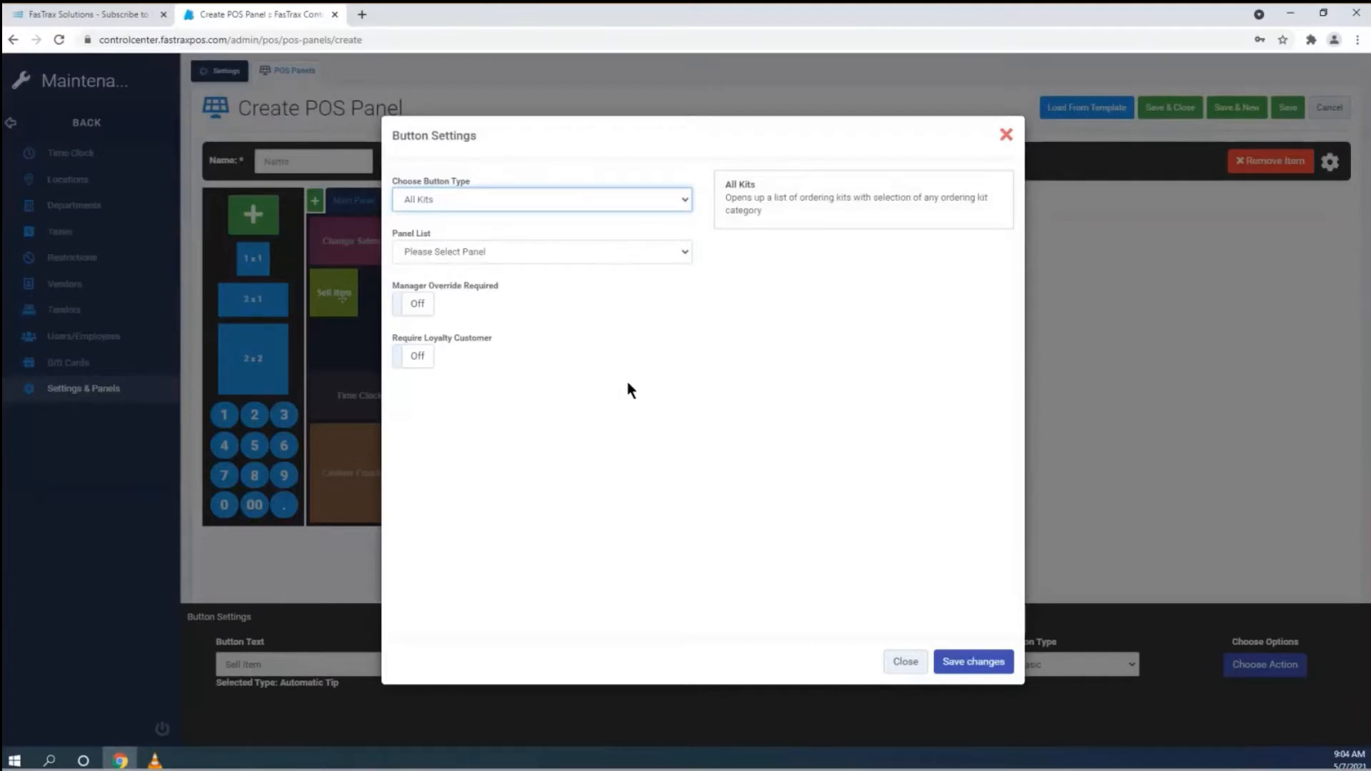
# Change the button type to Automatic Tip and inspect its percentage and department options without selecting a department.
pyautogui.click(604, 210)
pyautogui.click(527, 229)
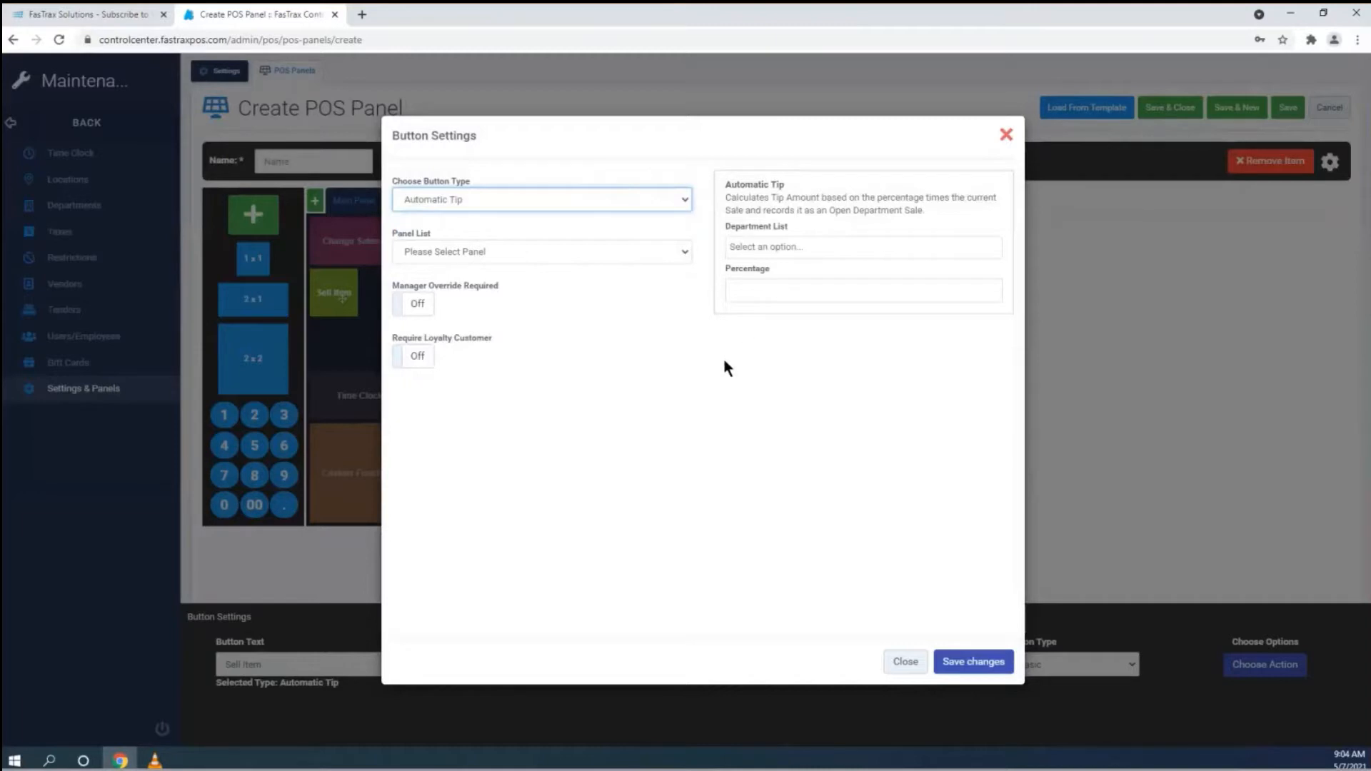
pyautogui.click(757, 290)
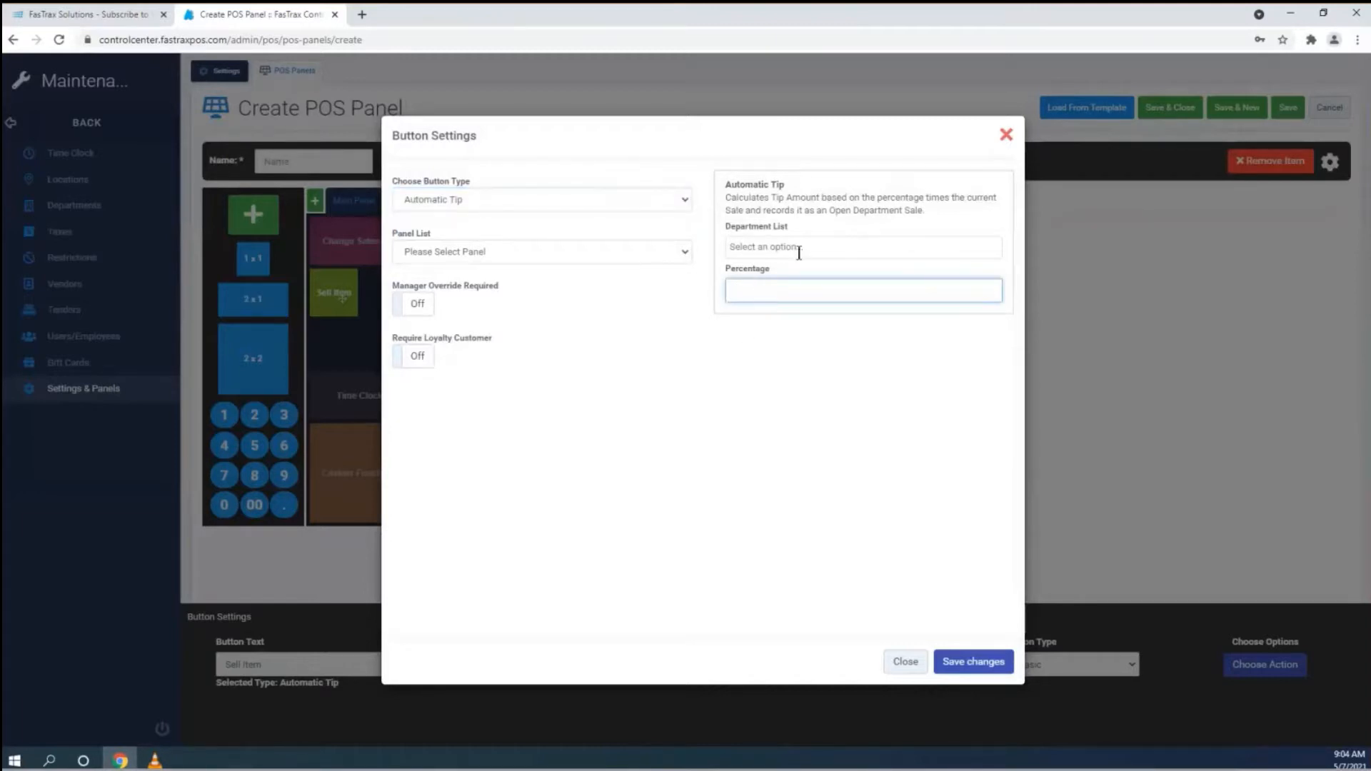
pyautogui.click(771, 246)
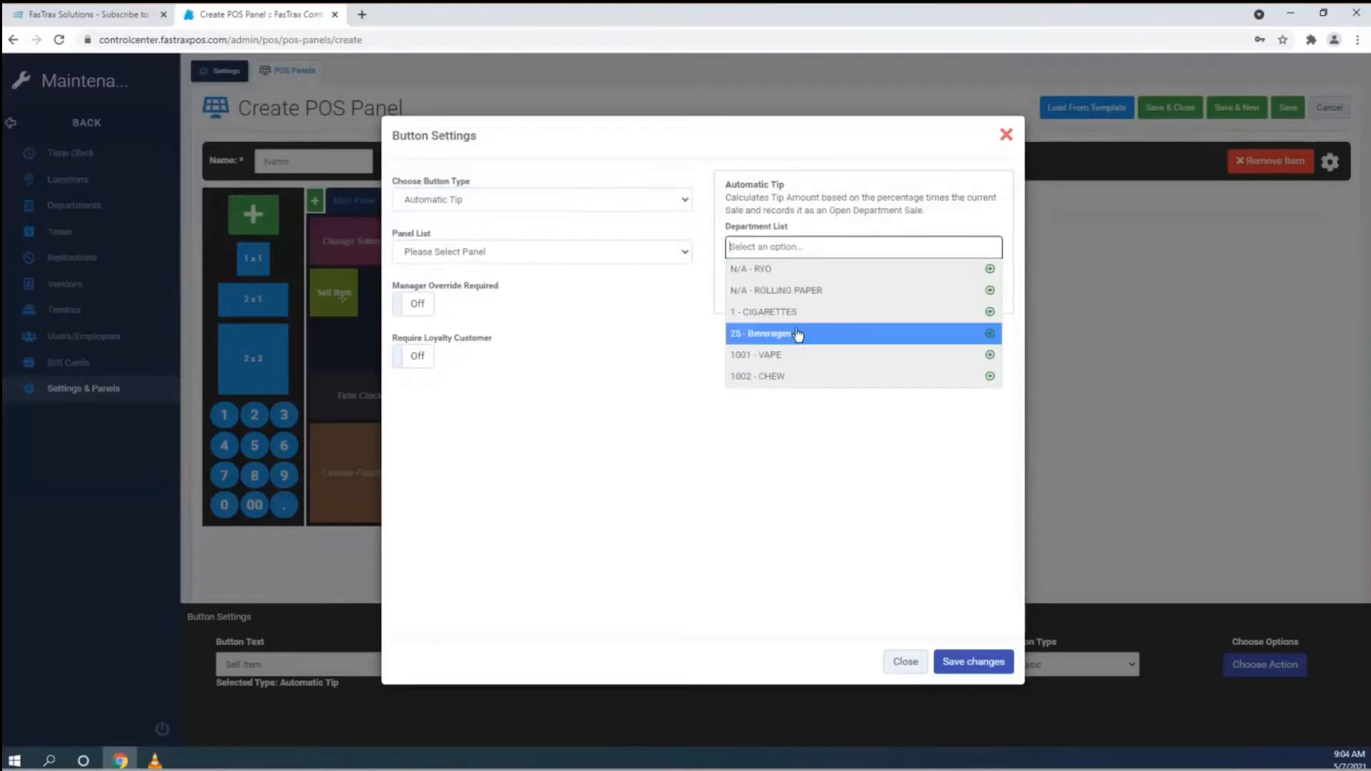
pyautogui.click(790, 405)
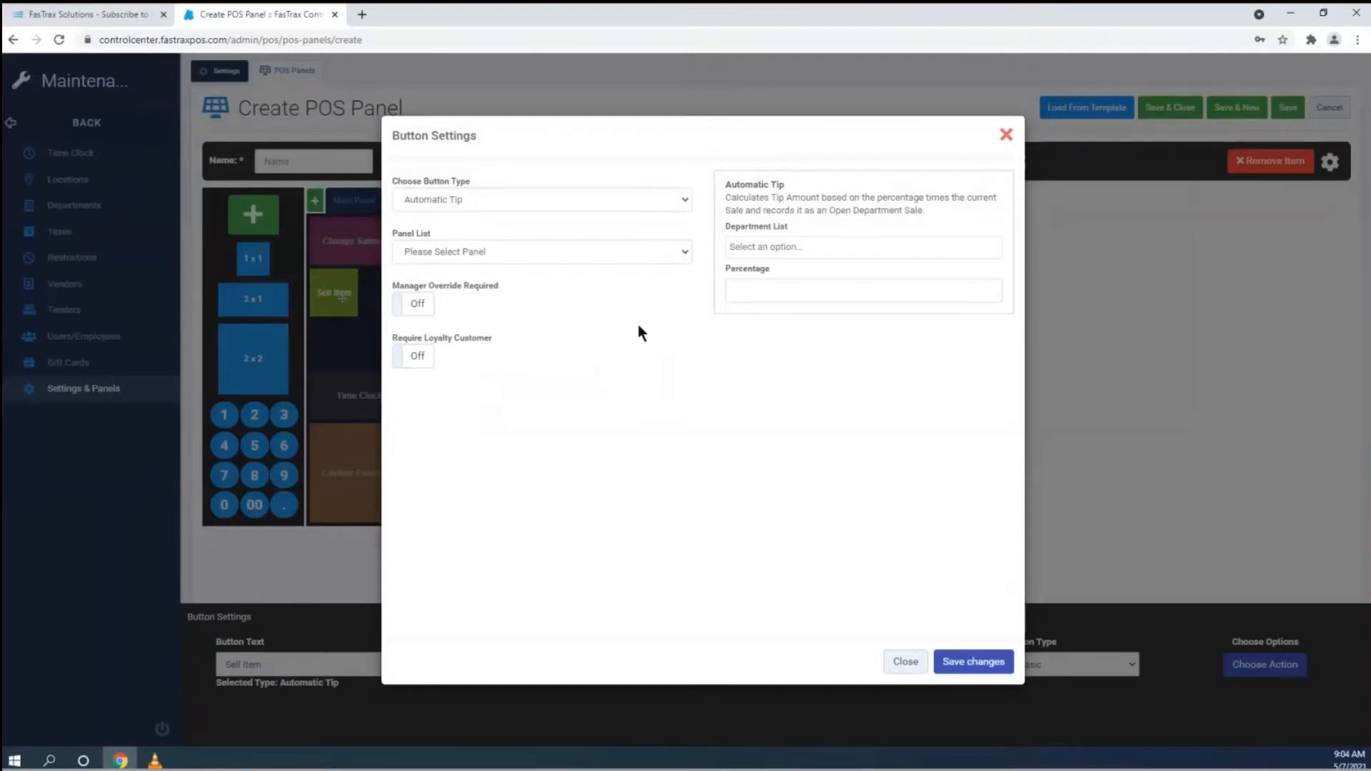
# Change the button type to Breakdown and turn on its Breakup option.
pyautogui.click(487, 199)
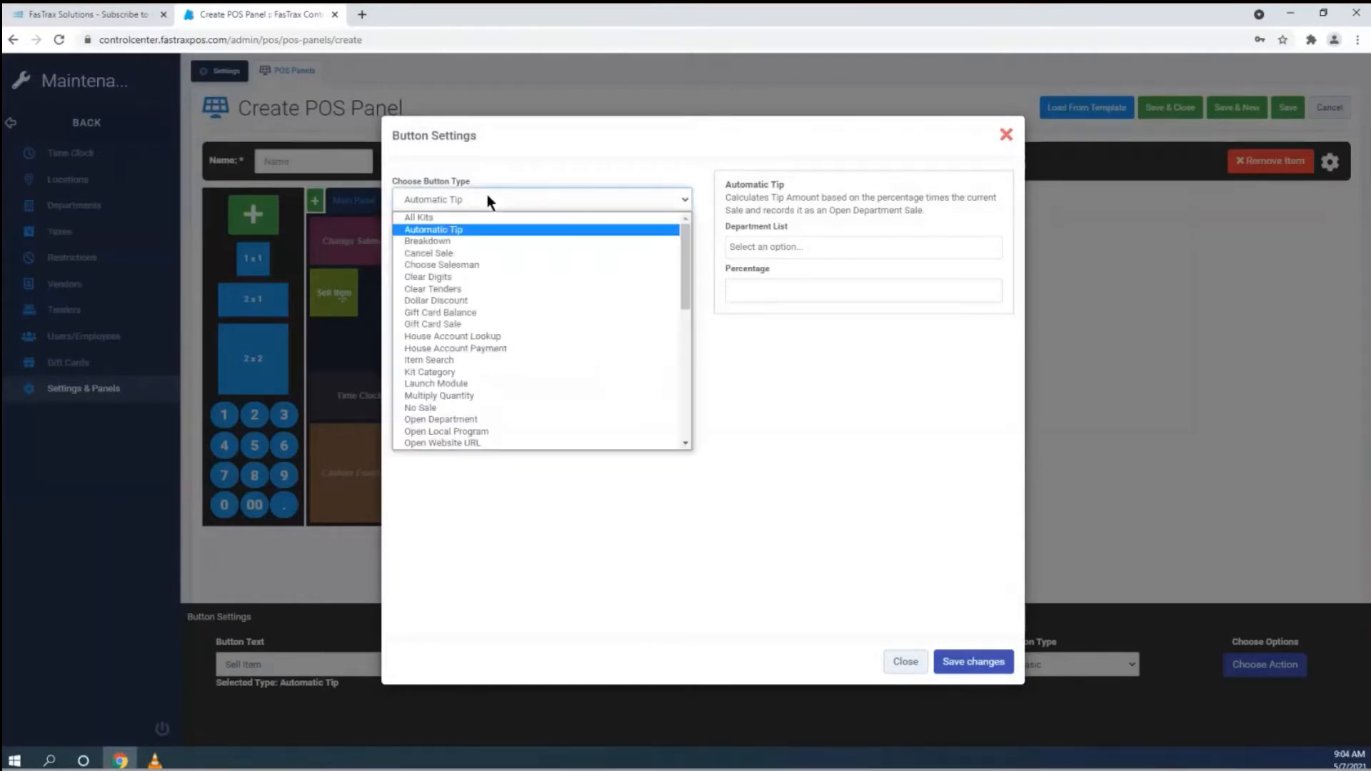
pyautogui.click(482, 242)
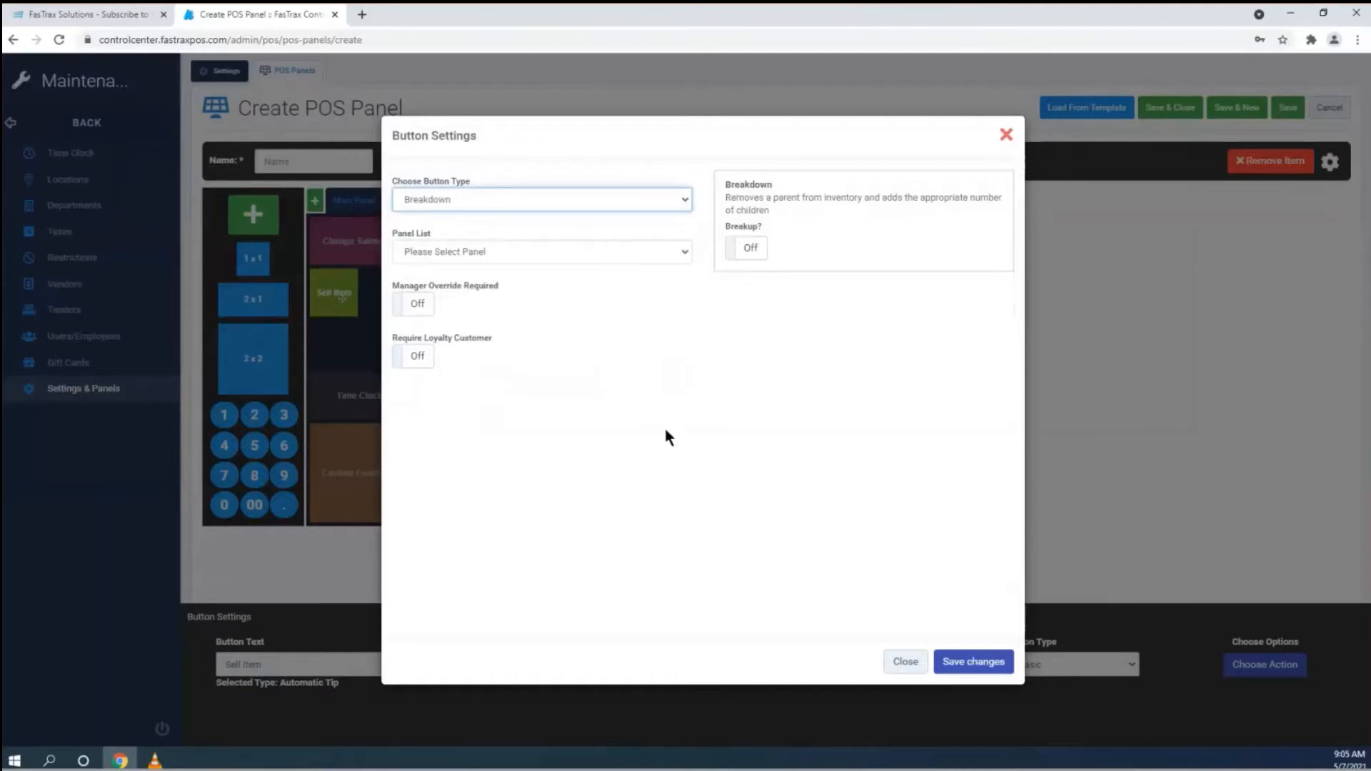
pyautogui.click(761, 249)
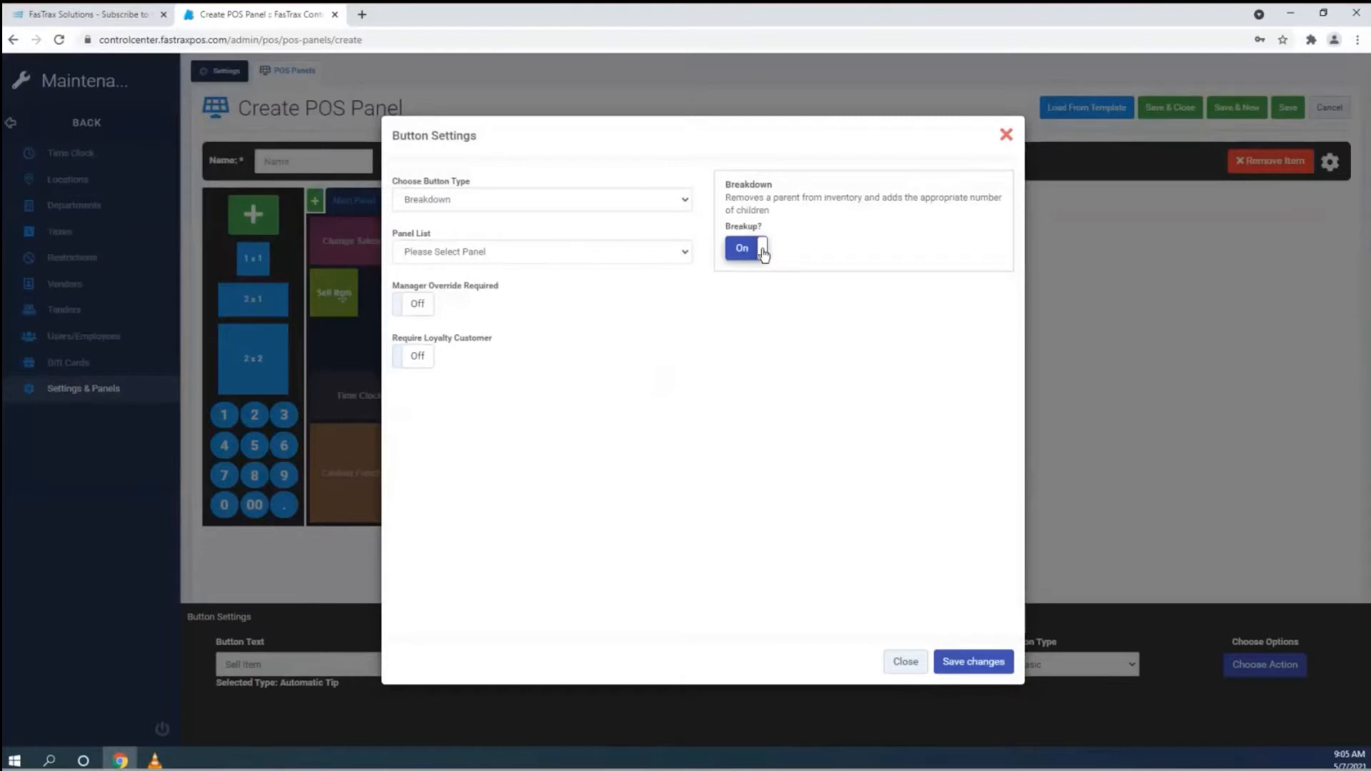
# Change the button type to Cancel Sale and try the Manager Override Required and Require Loyalty Customer options, leaving both off.
pyautogui.click(616, 200)
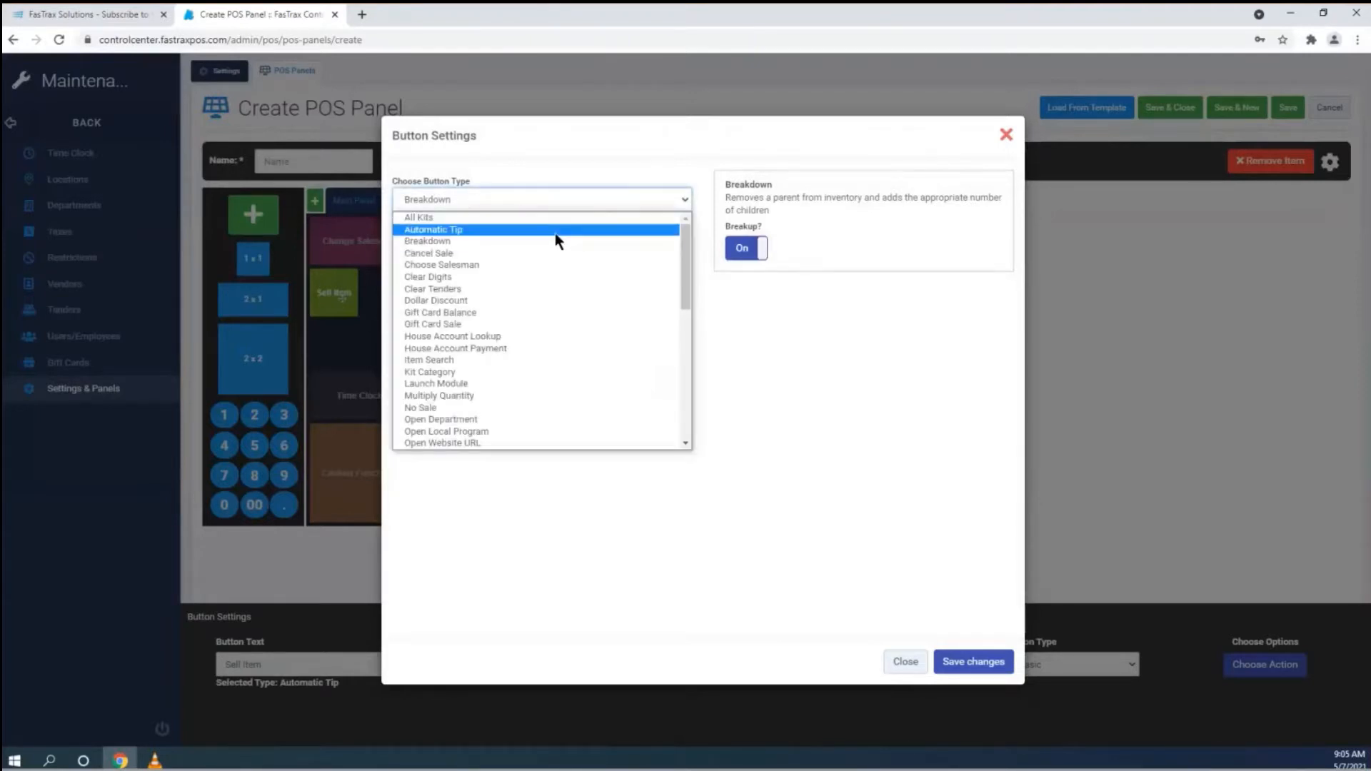
pyautogui.click(484, 254)
pyautogui.click(424, 306)
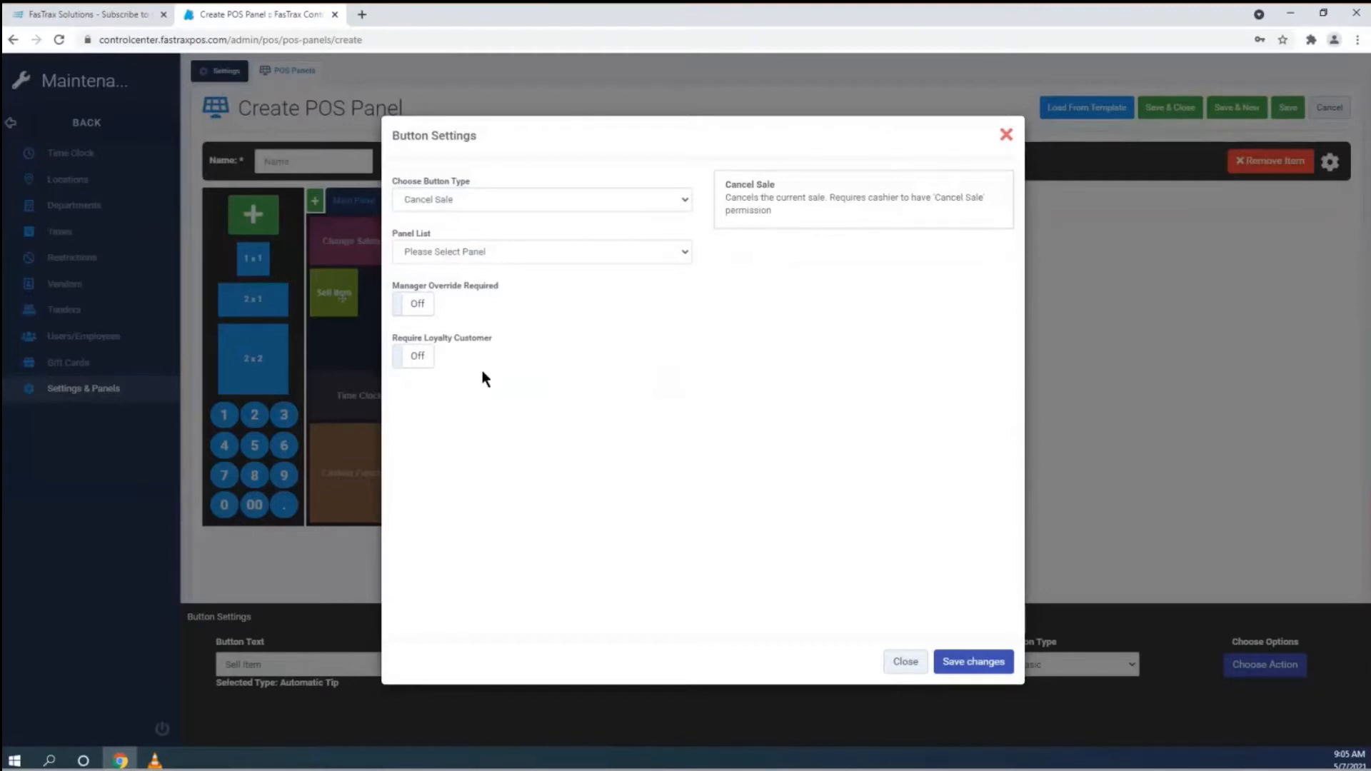
pyautogui.click(422, 308)
pyautogui.click(423, 308)
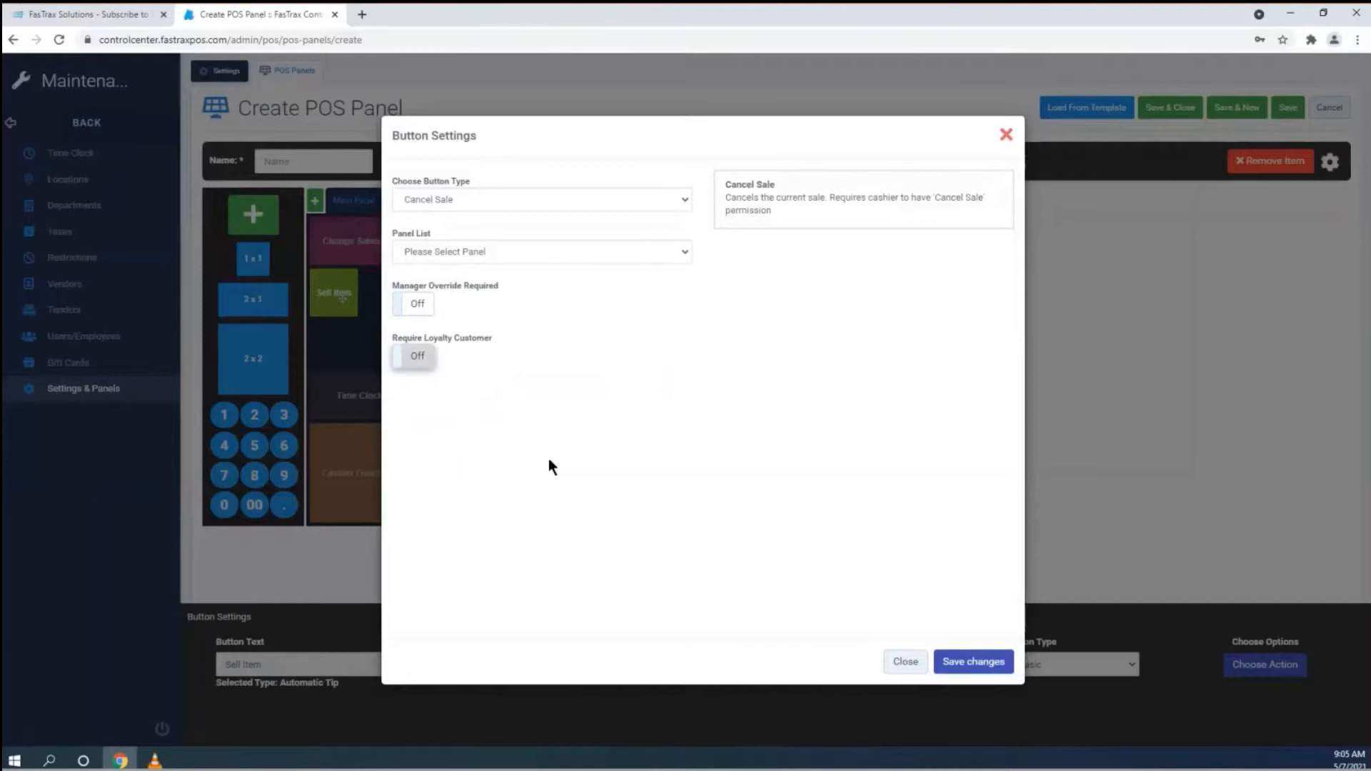
pyautogui.click(422, 361)
pyautogui.click(410, 364)
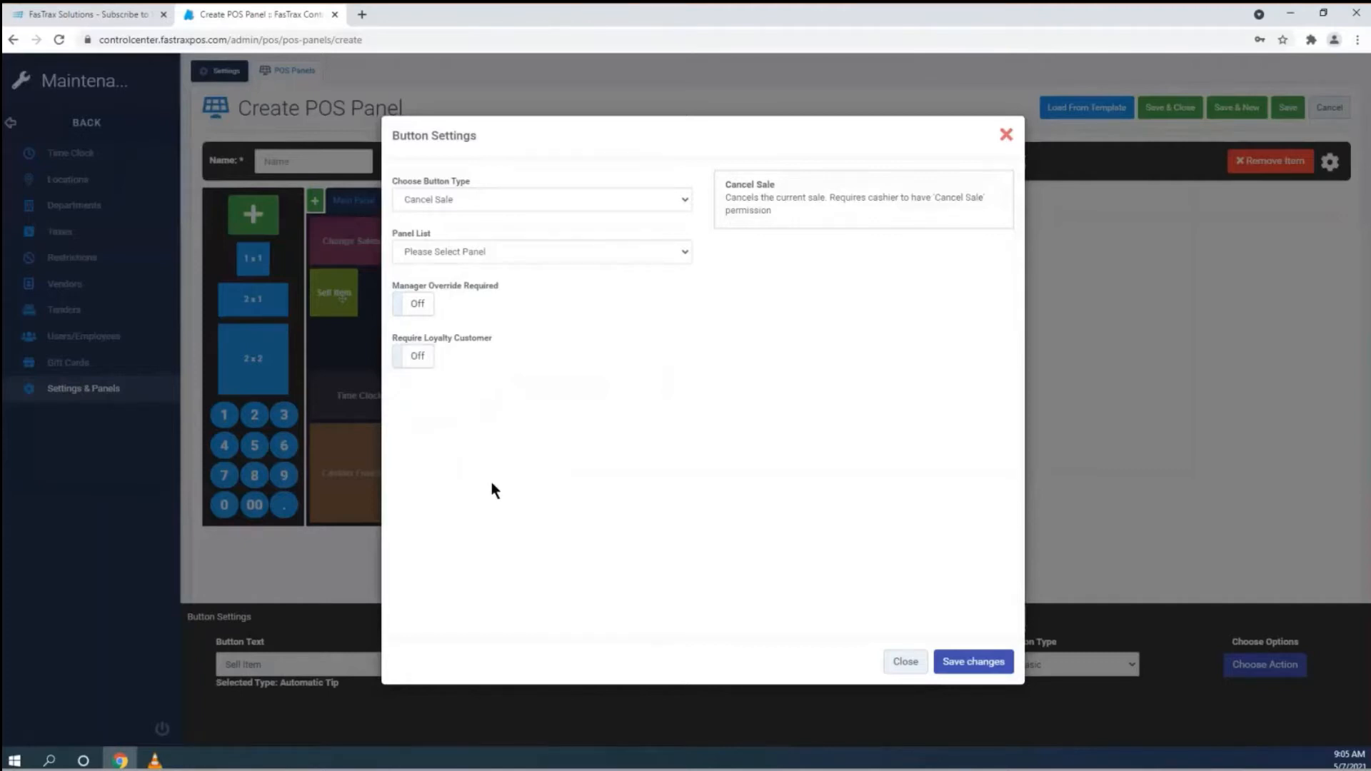
# Change the button type to Dollar Discount and start editing its discount amount.
pyautogui.click(491, 200)
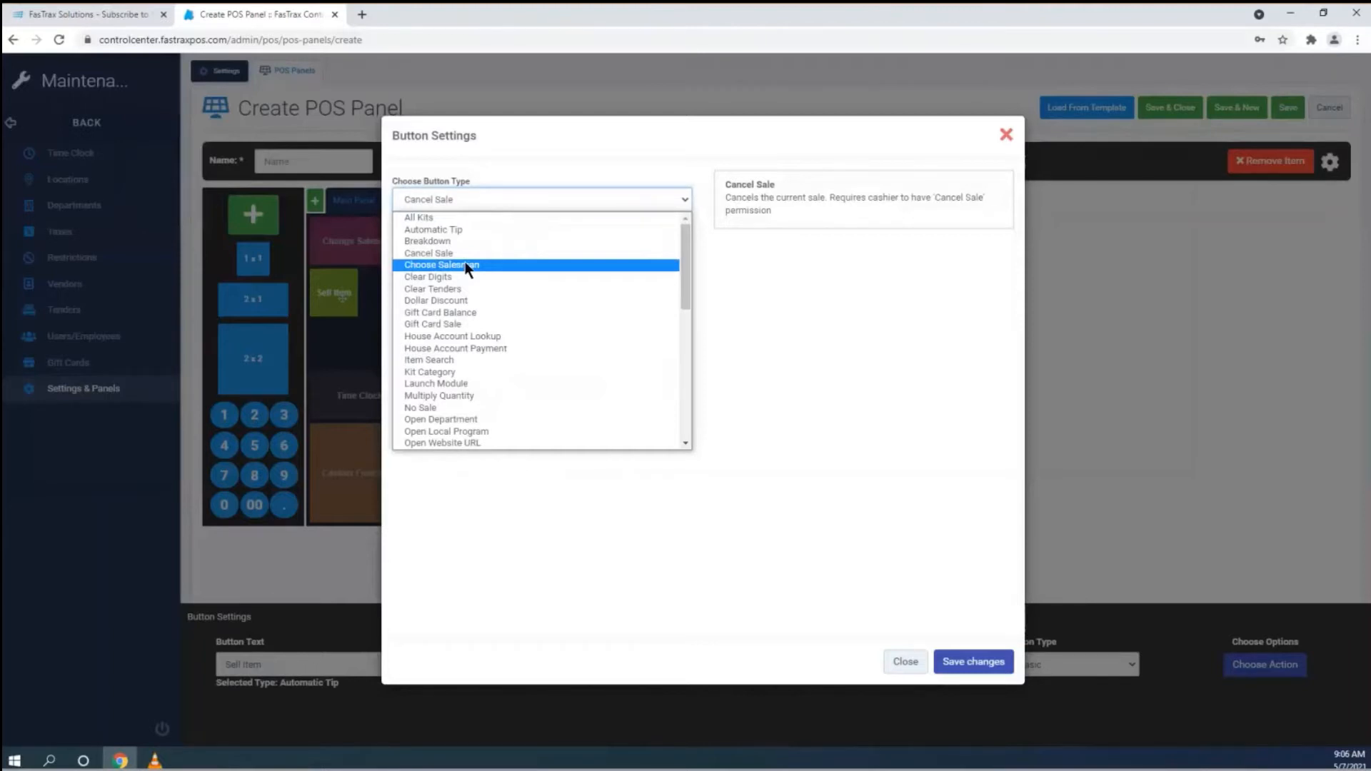
pyautogui.click(473, 301)
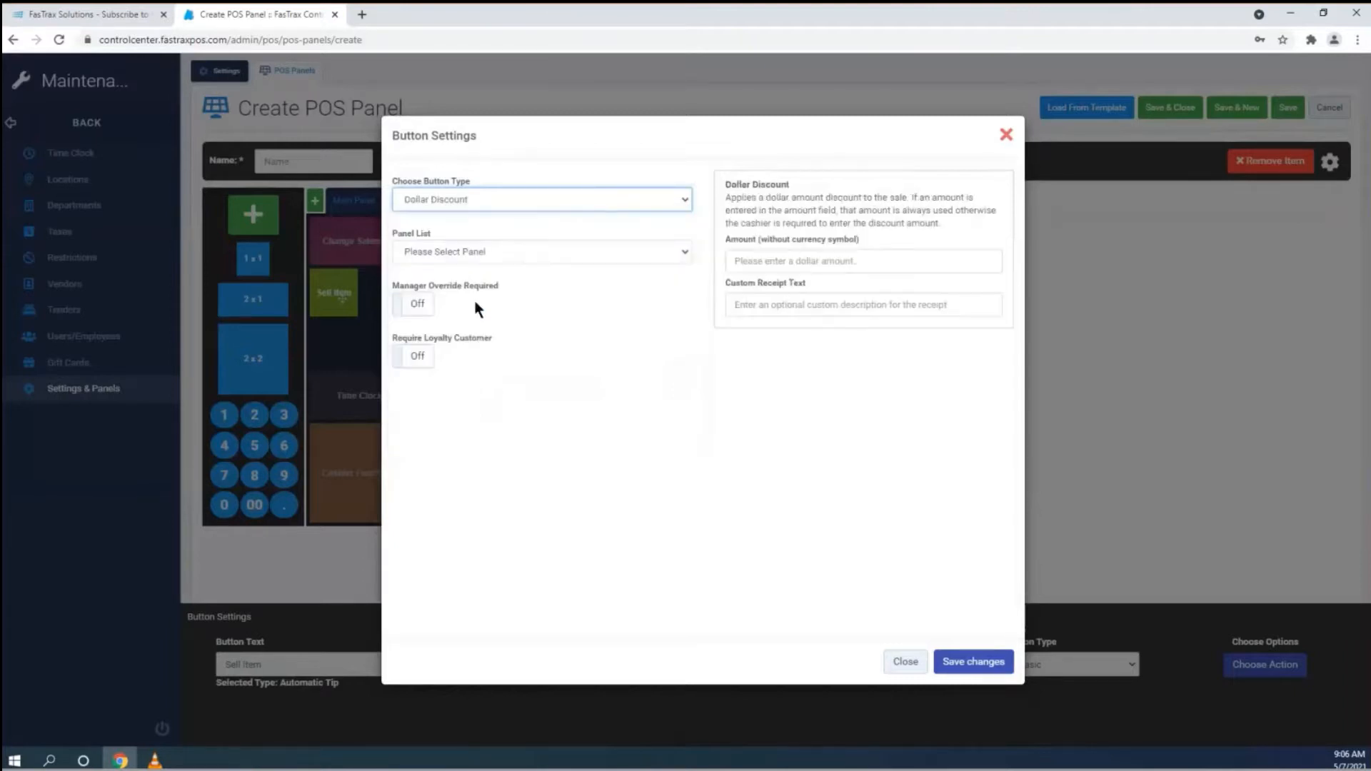
pyautogui.click(740, 261)
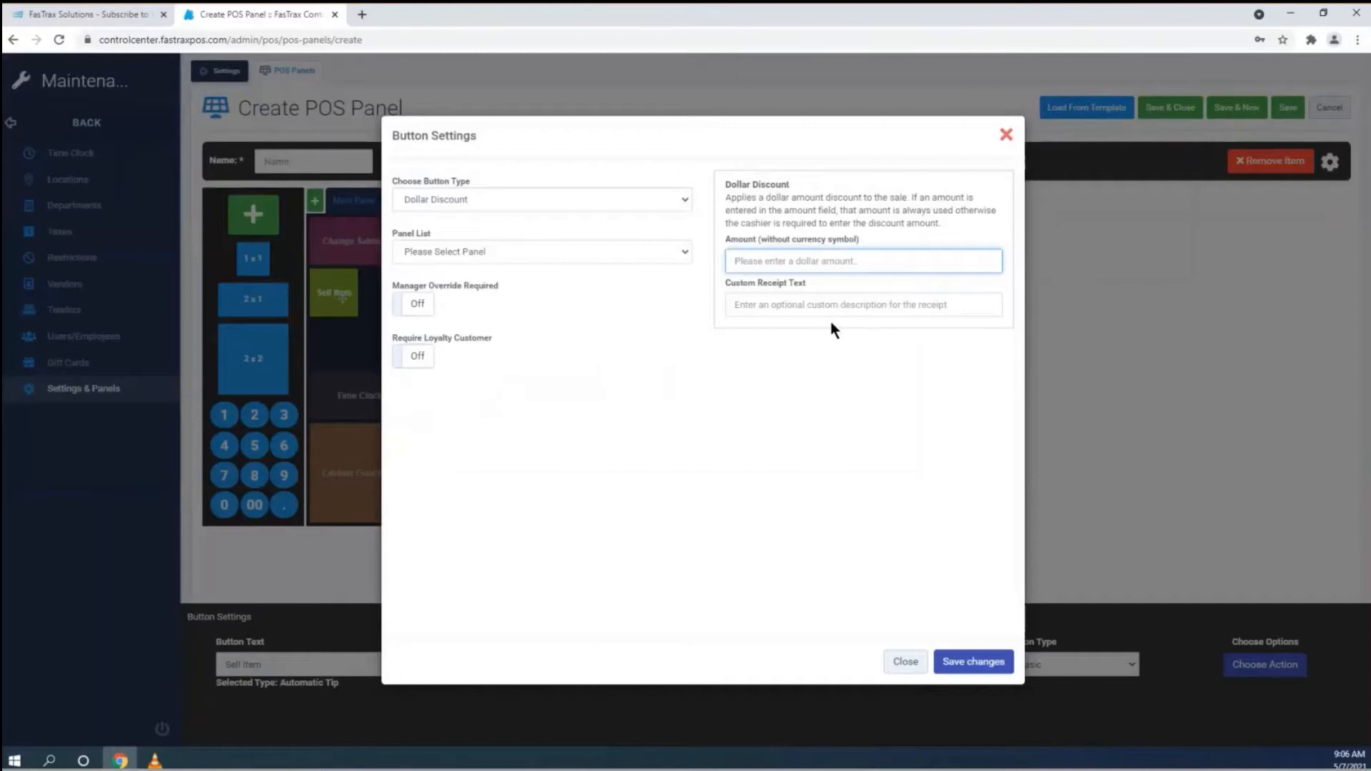
# Change the Sell Item button's type to House Account Lookup.
pyautogui.click(487, 197)
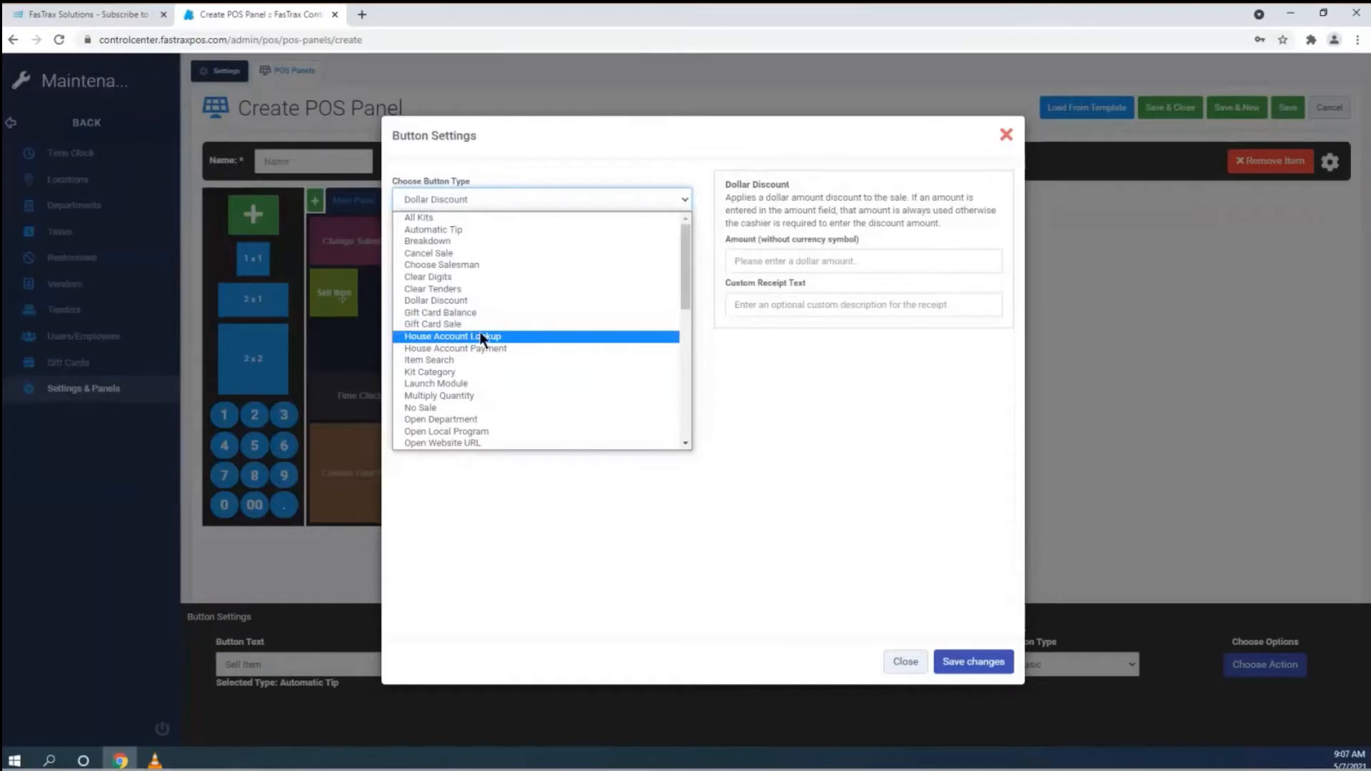
pyautogui.click(482, 337)
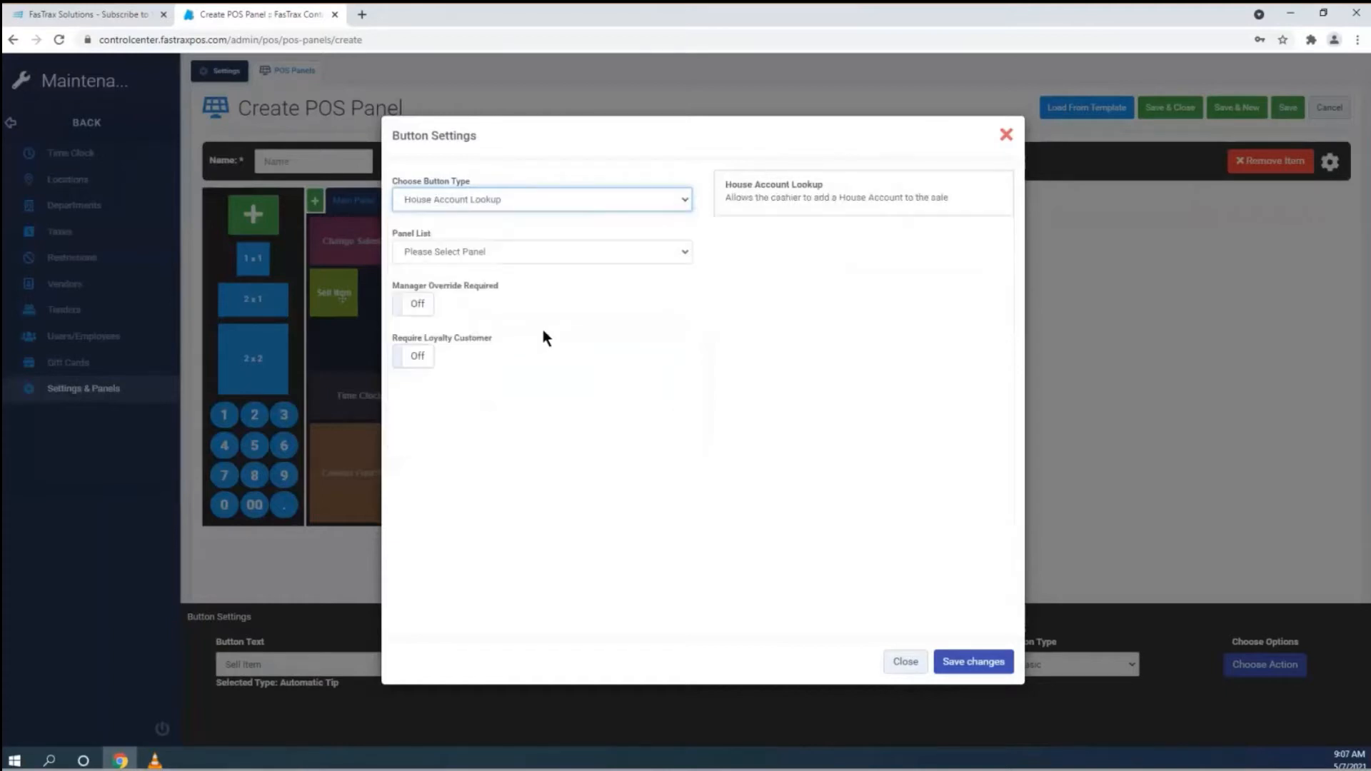
# Change the Sell Item button's type to Launch Module and view the reports available in its option list.
pyautogui.click(520, 199)
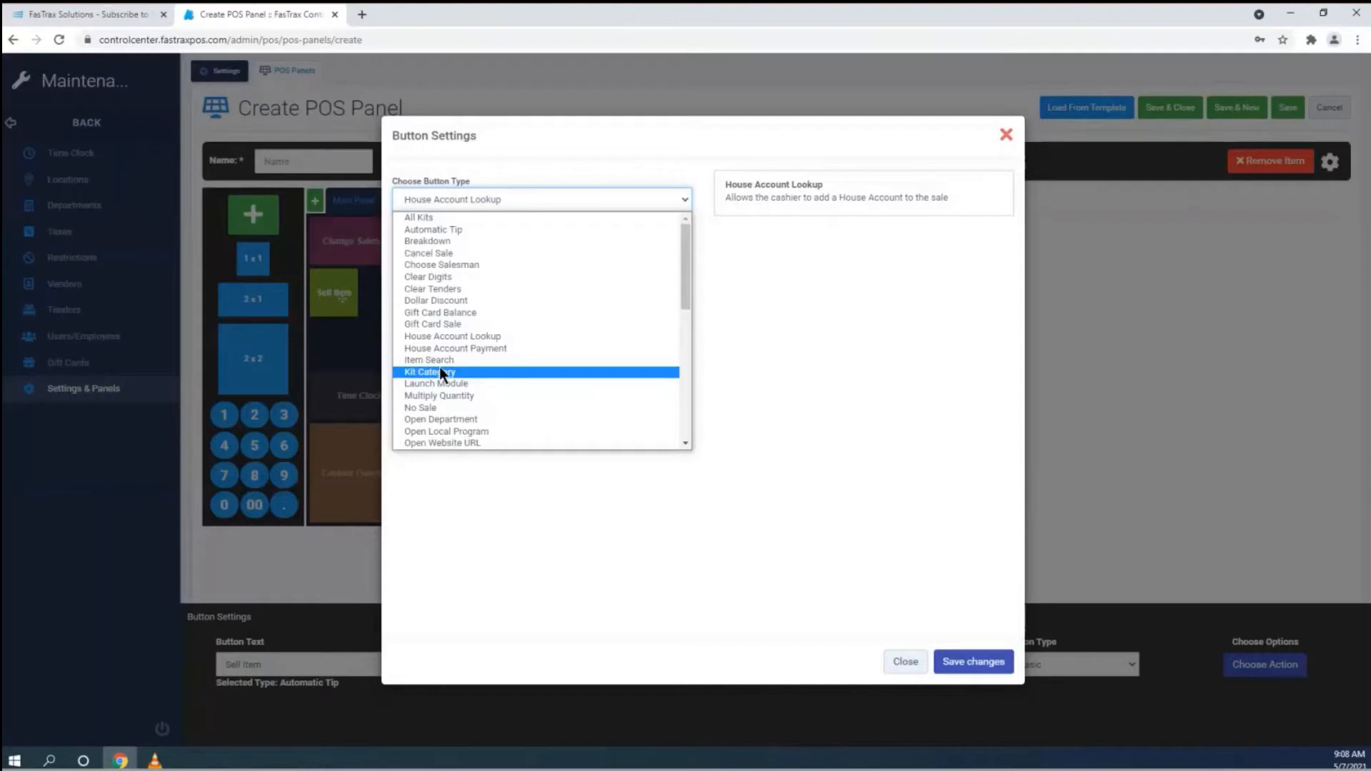
pyautogui.click(475, 387)
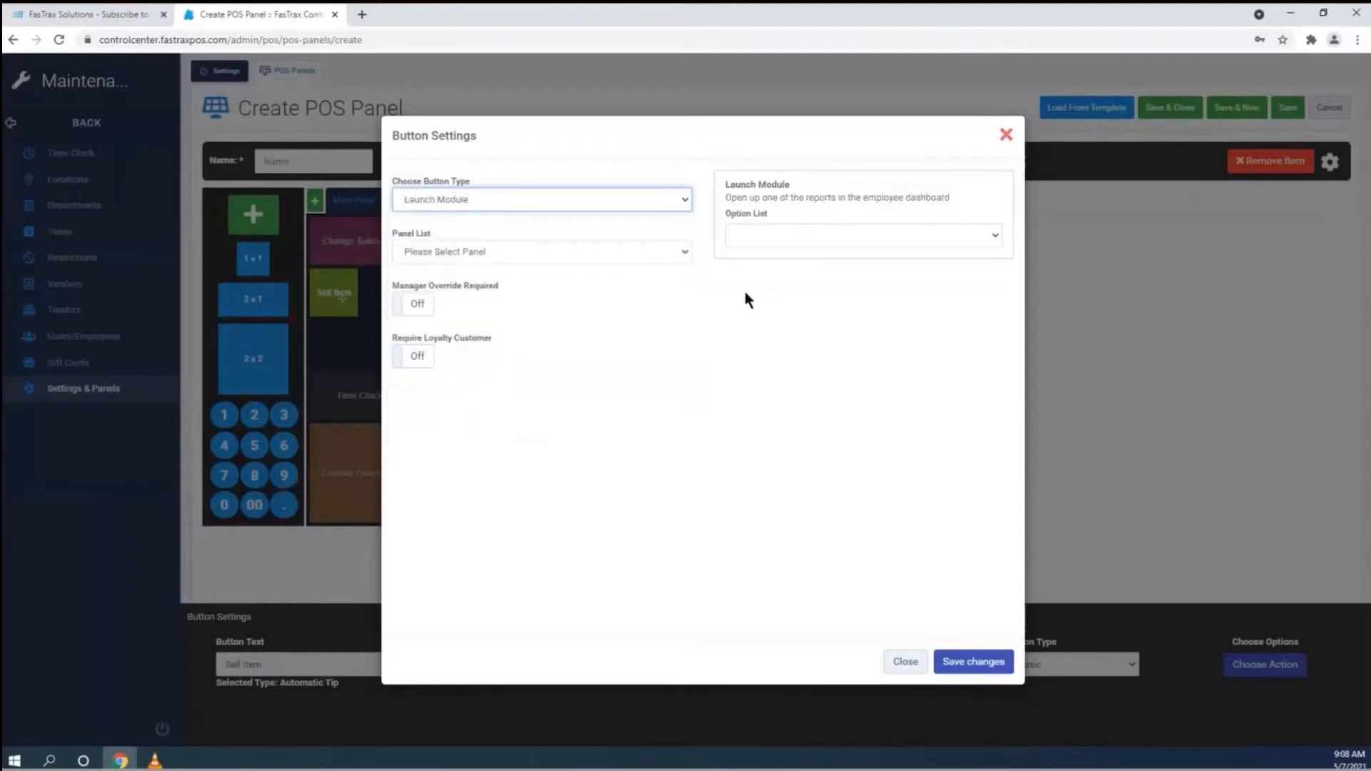
pyautogui.click(848, 238)
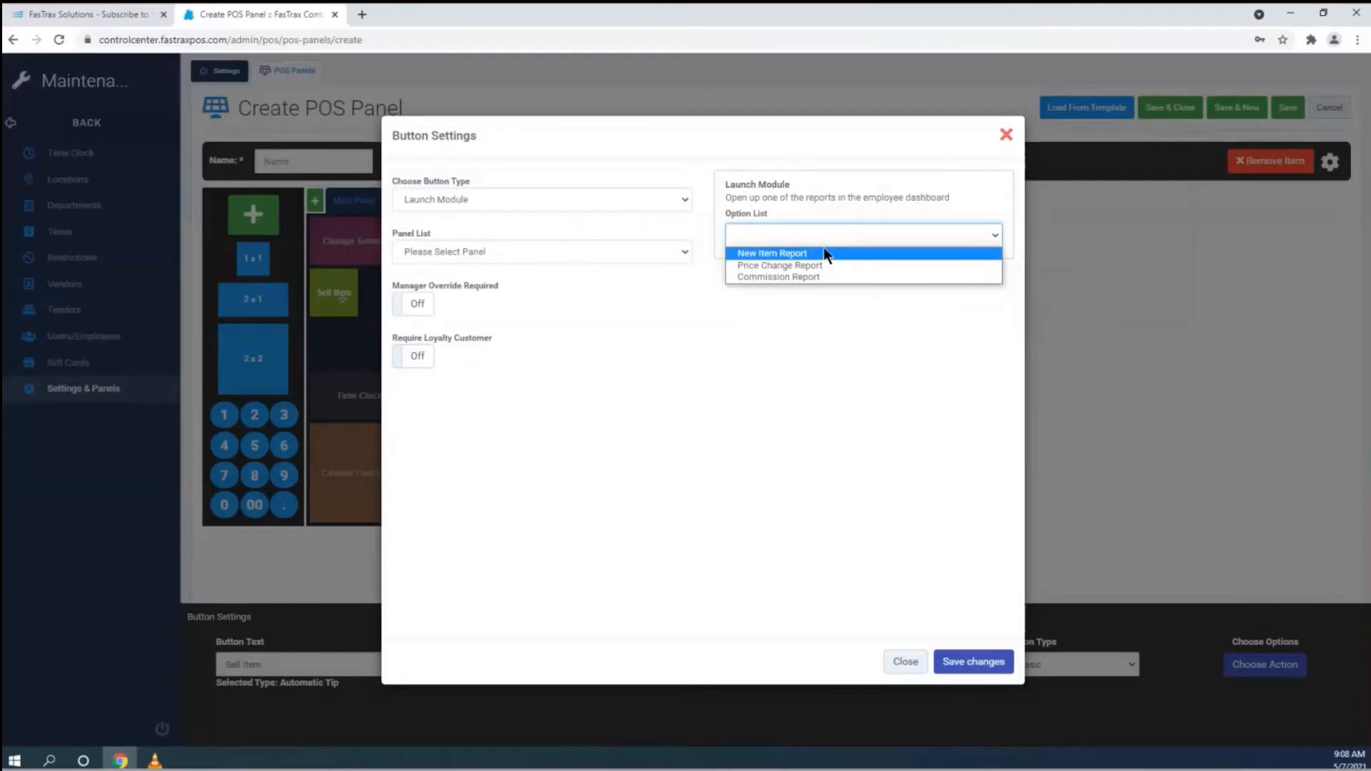
# Change the button type to Multiply Quantity, and after that to No Sale.
pyautogui.click(611, 203)
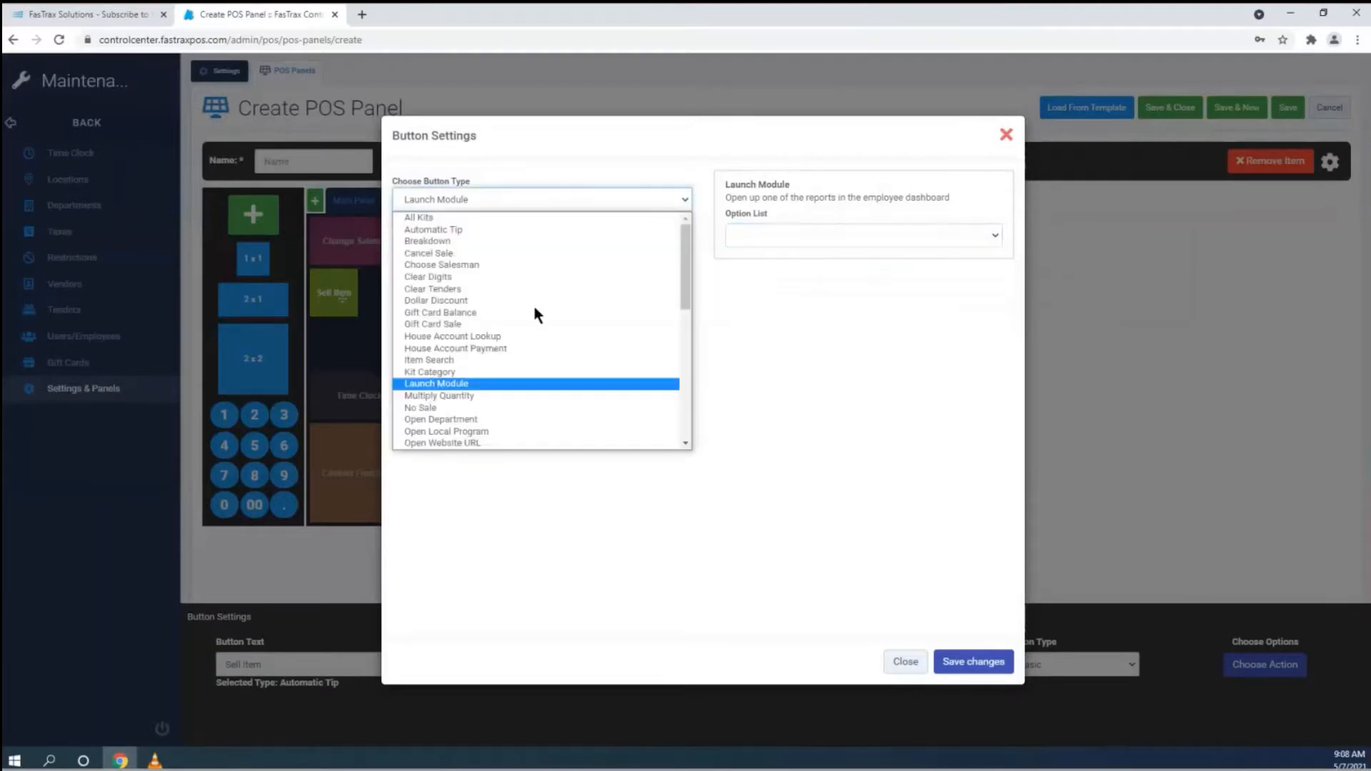
pyautogui.click(473, 395)
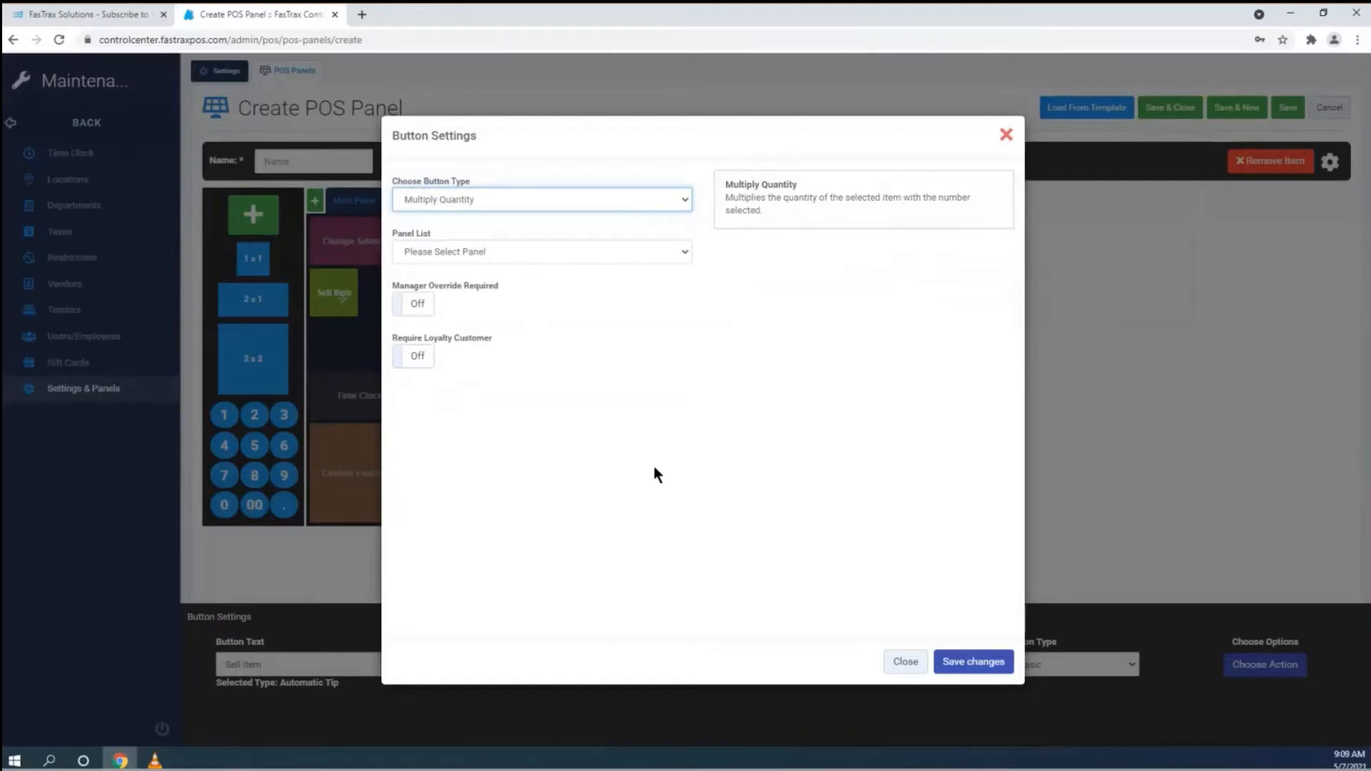
pyautogui.click(551, 203)
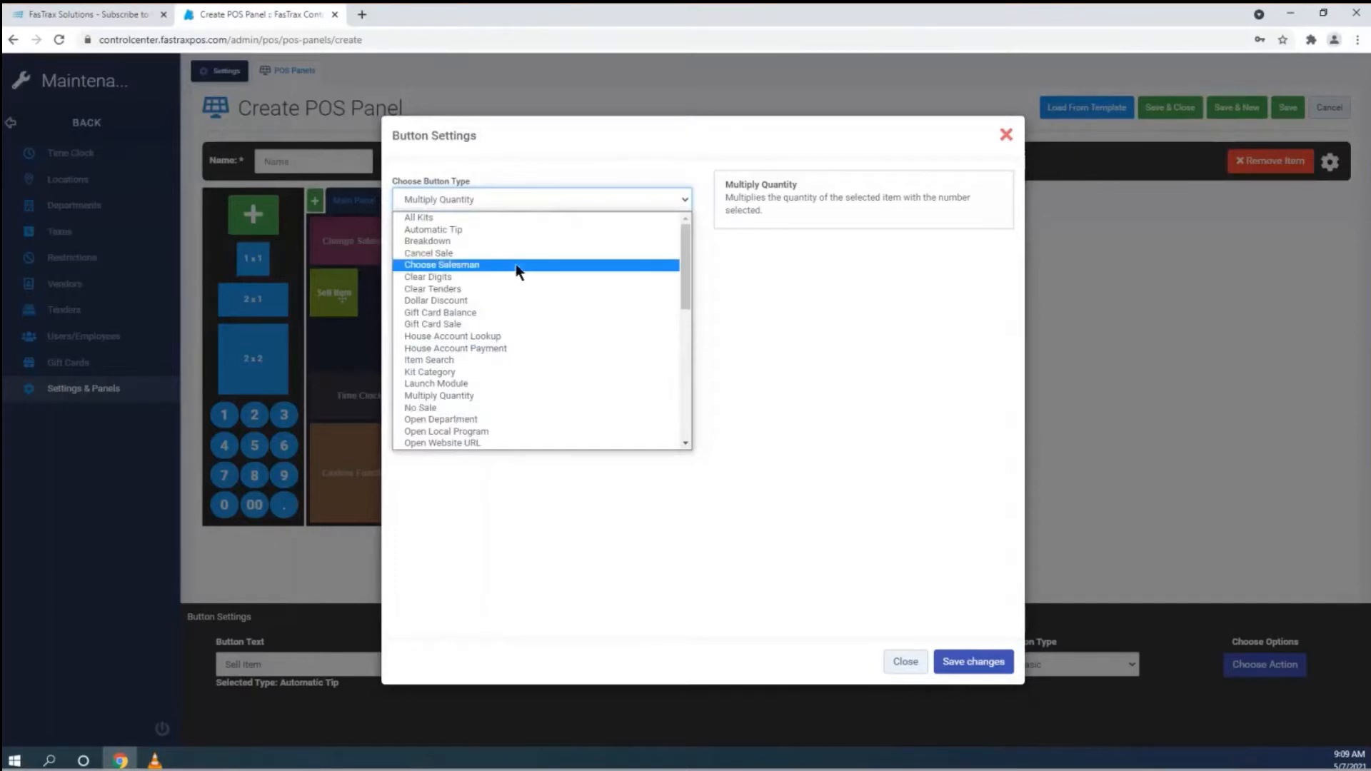
pyautogui.click(476, 409)
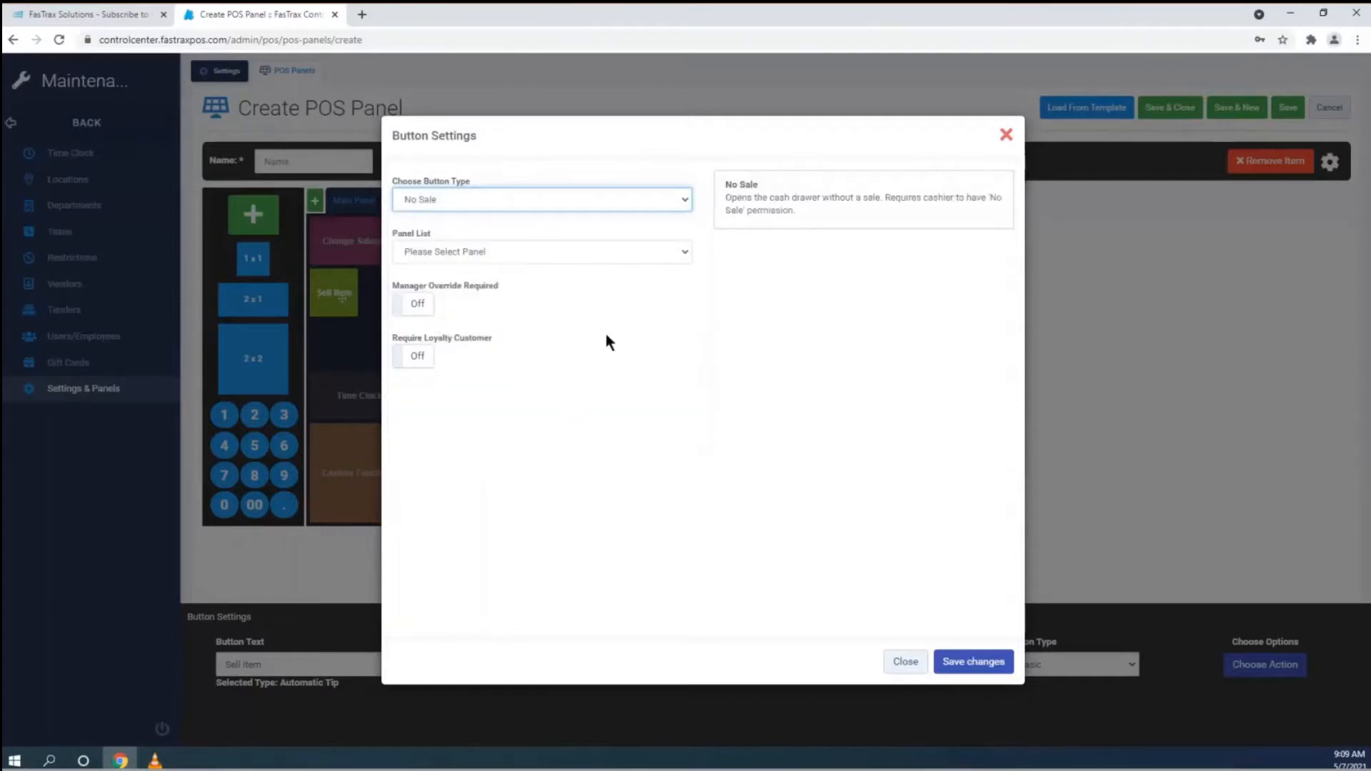
# Change the button type to Open Department to show its department list setting.
pyautogui.click(599, 200)
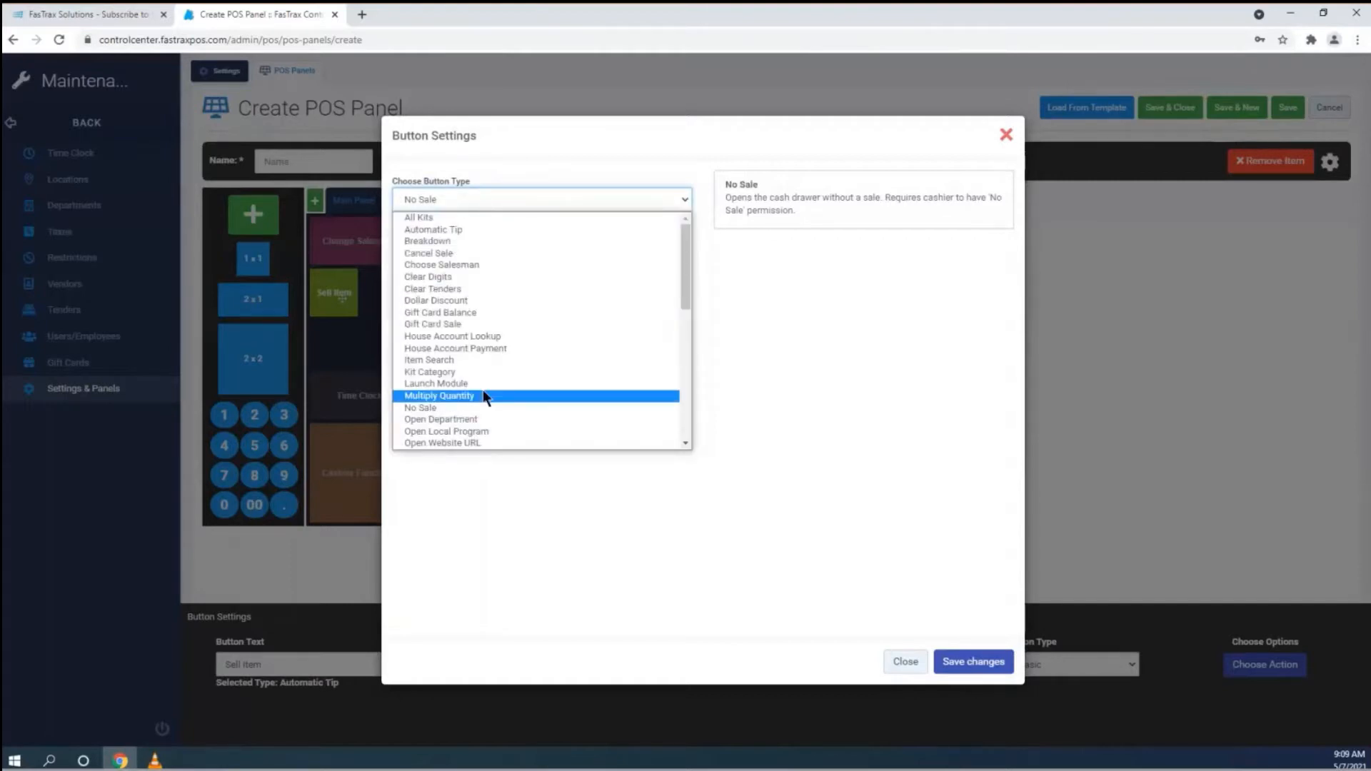
pyautogui.scroll(-4, 516, 288)
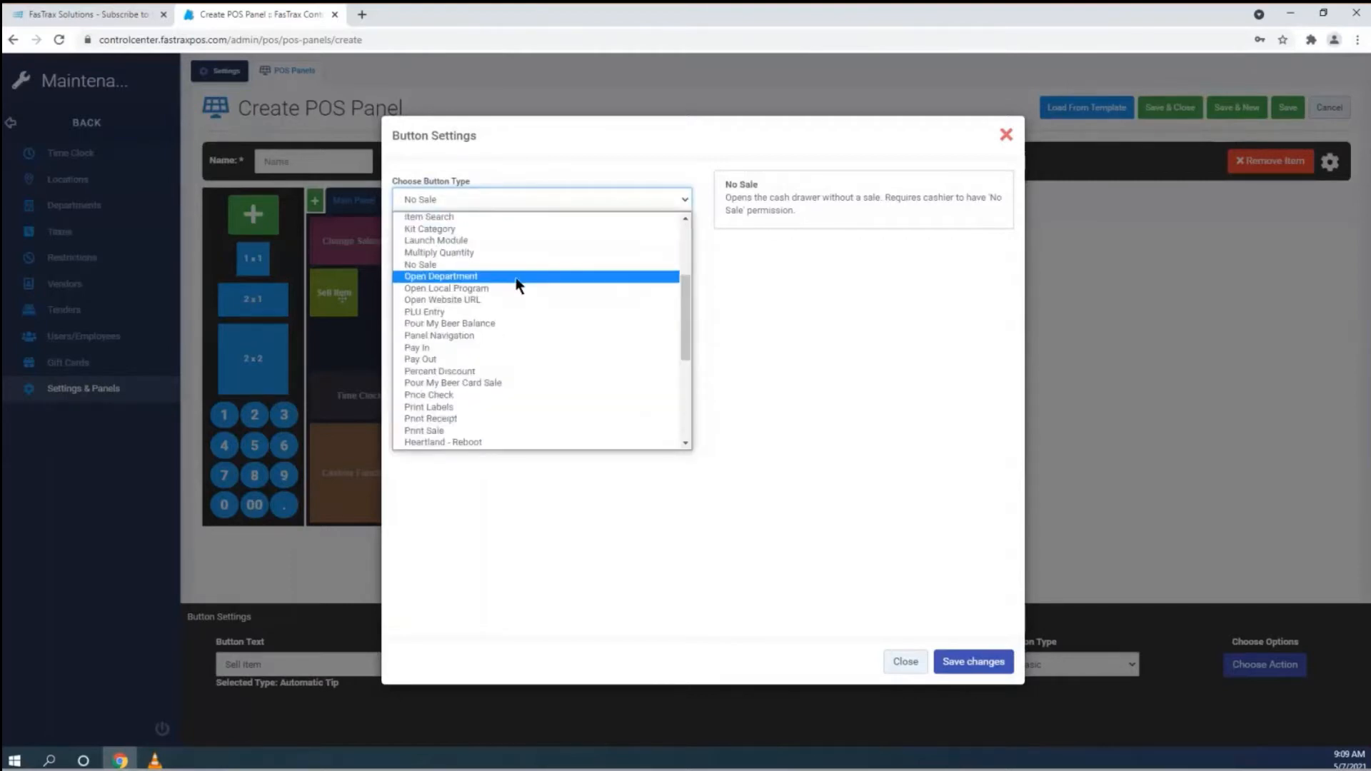
pyautogui.click(517, 277)
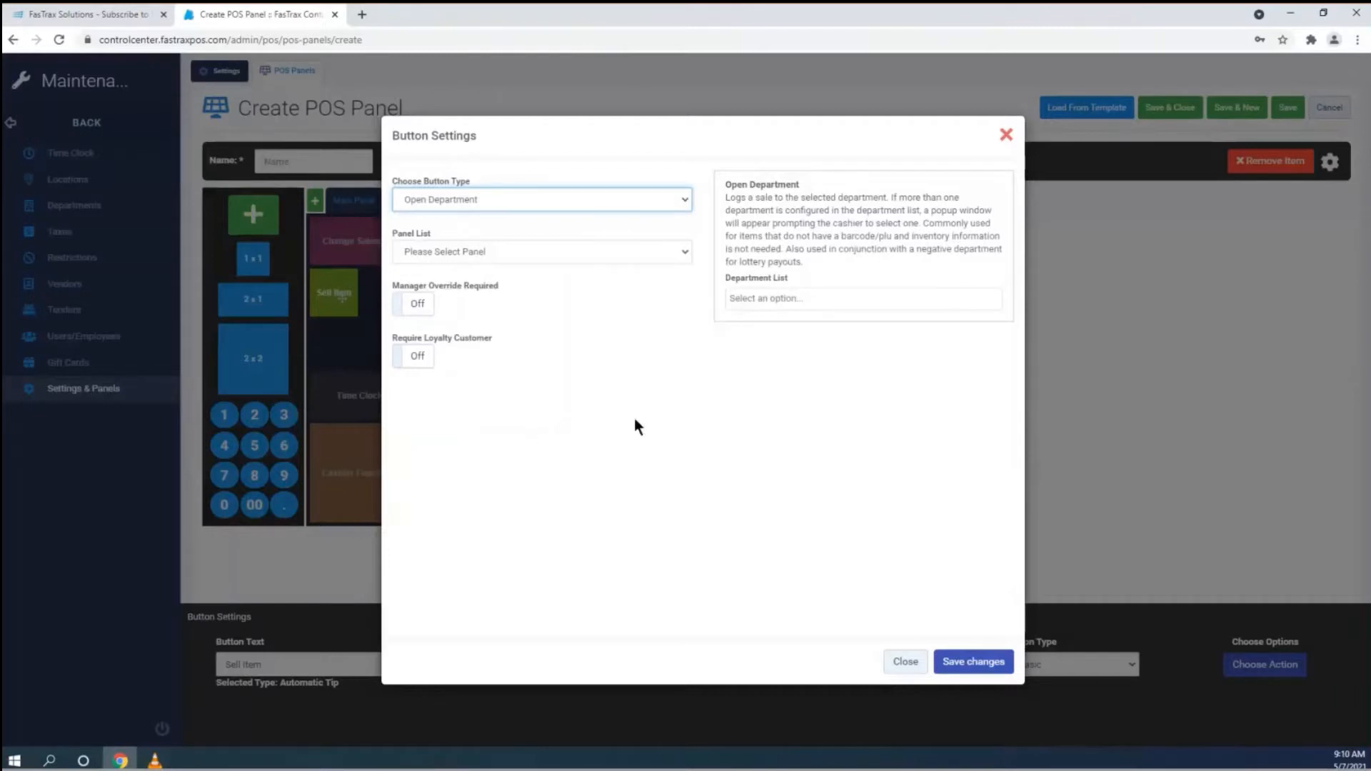
# Change the button type to Open Local Program and start editing its file path.
pyautogui.click(550, 207)
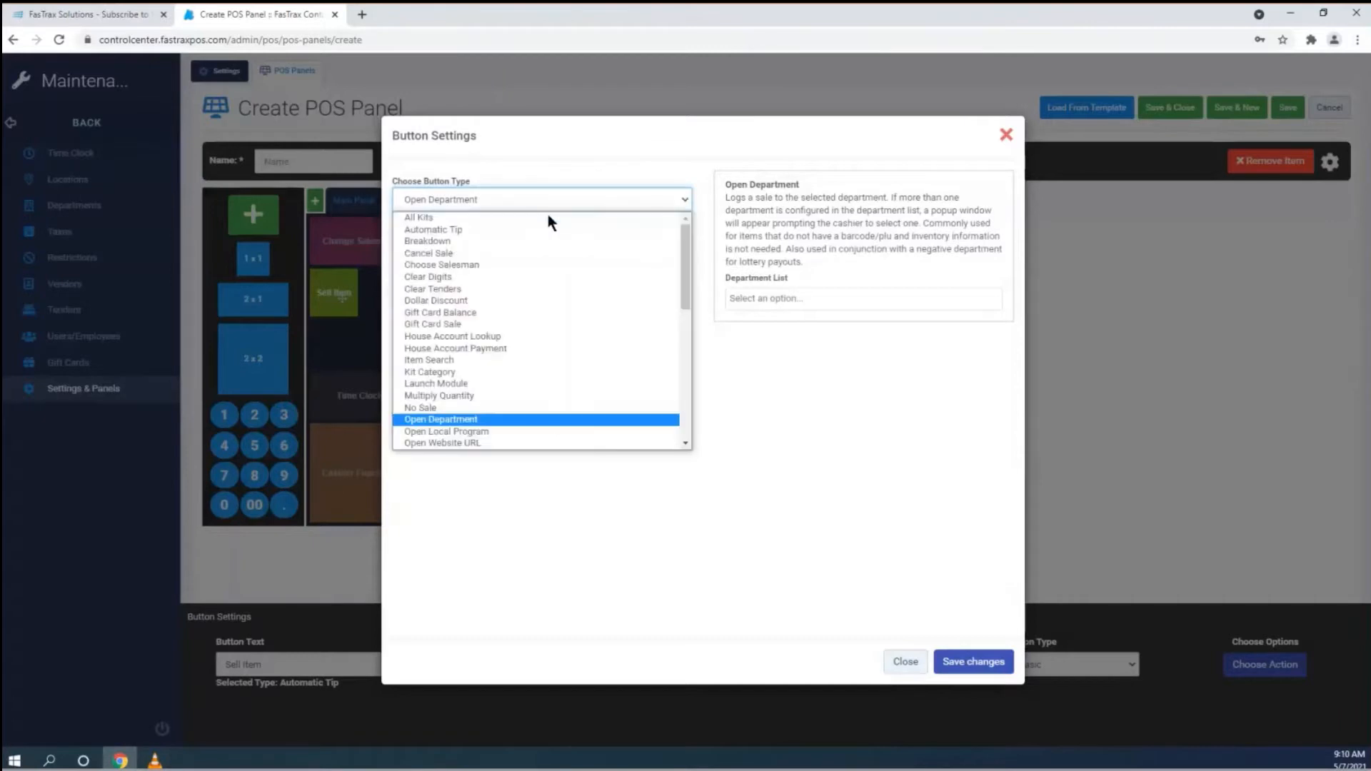
pyautogui.click(478, 432)
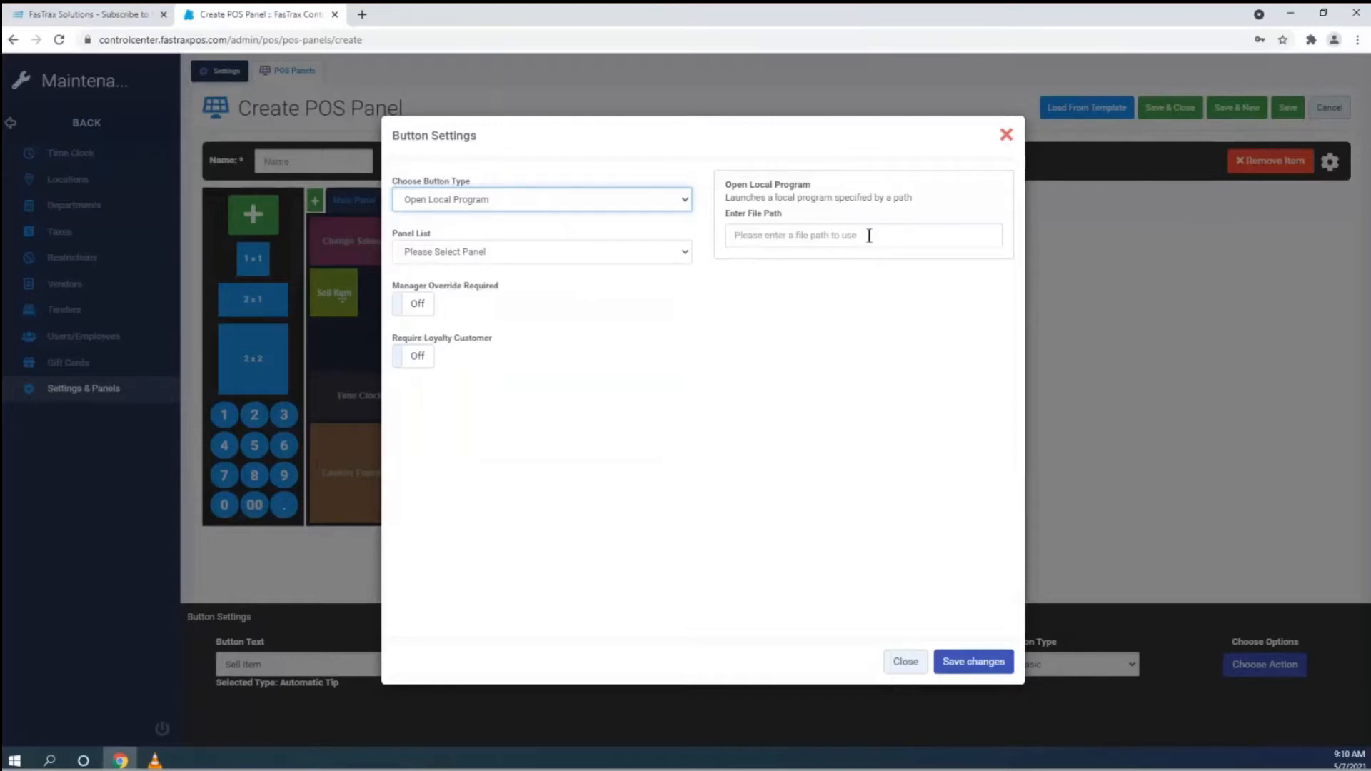
pyautogui.click(799, 232)
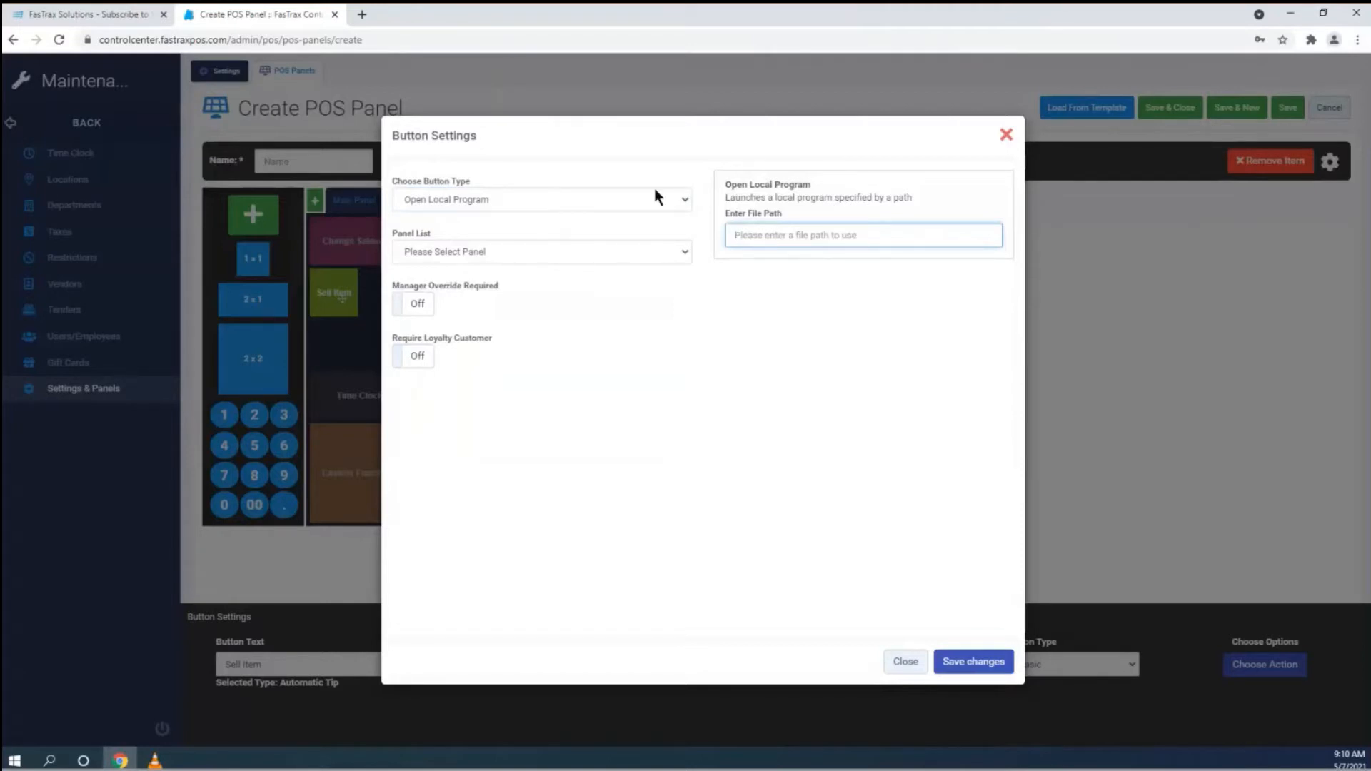
# Change the button type to Open Website URL, and after that to PLU Entry.
pyautogui.click(633, 209)
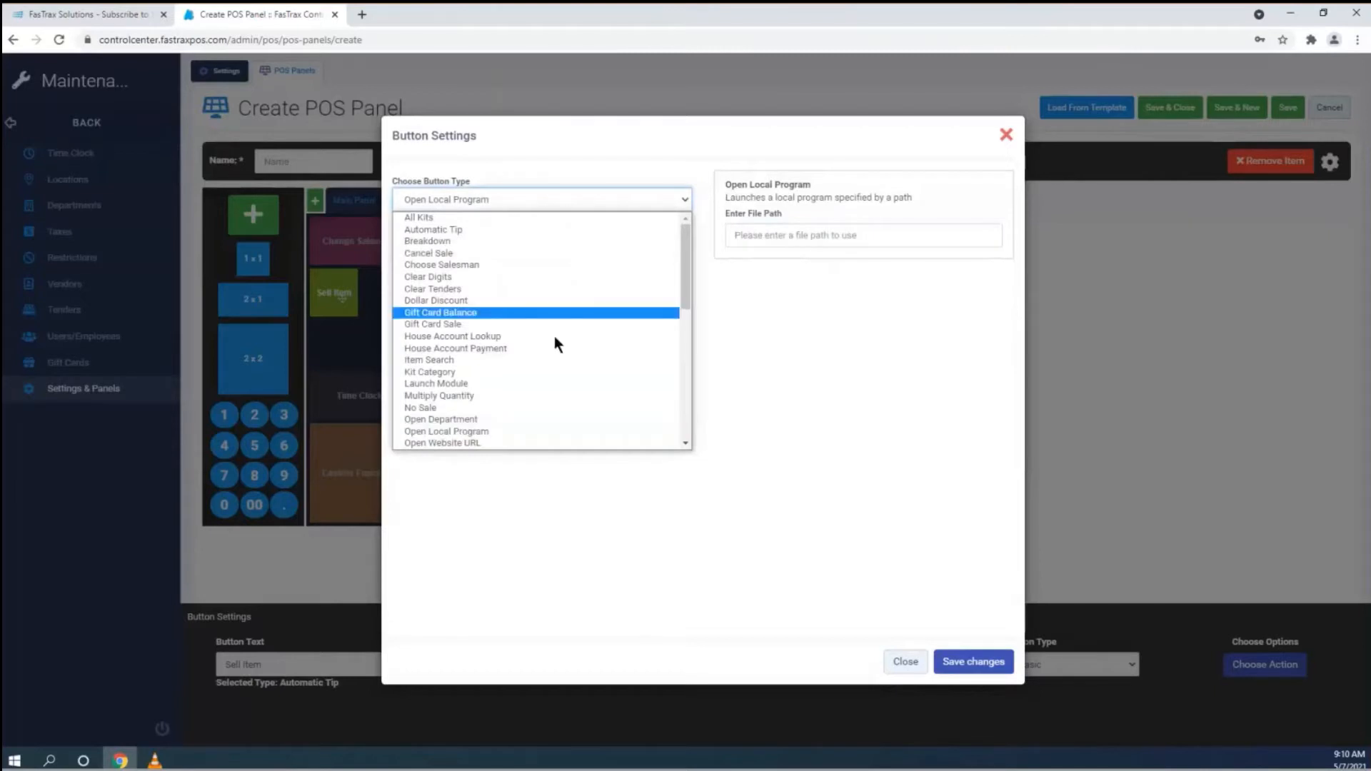
pyautogui.click(465, 444)
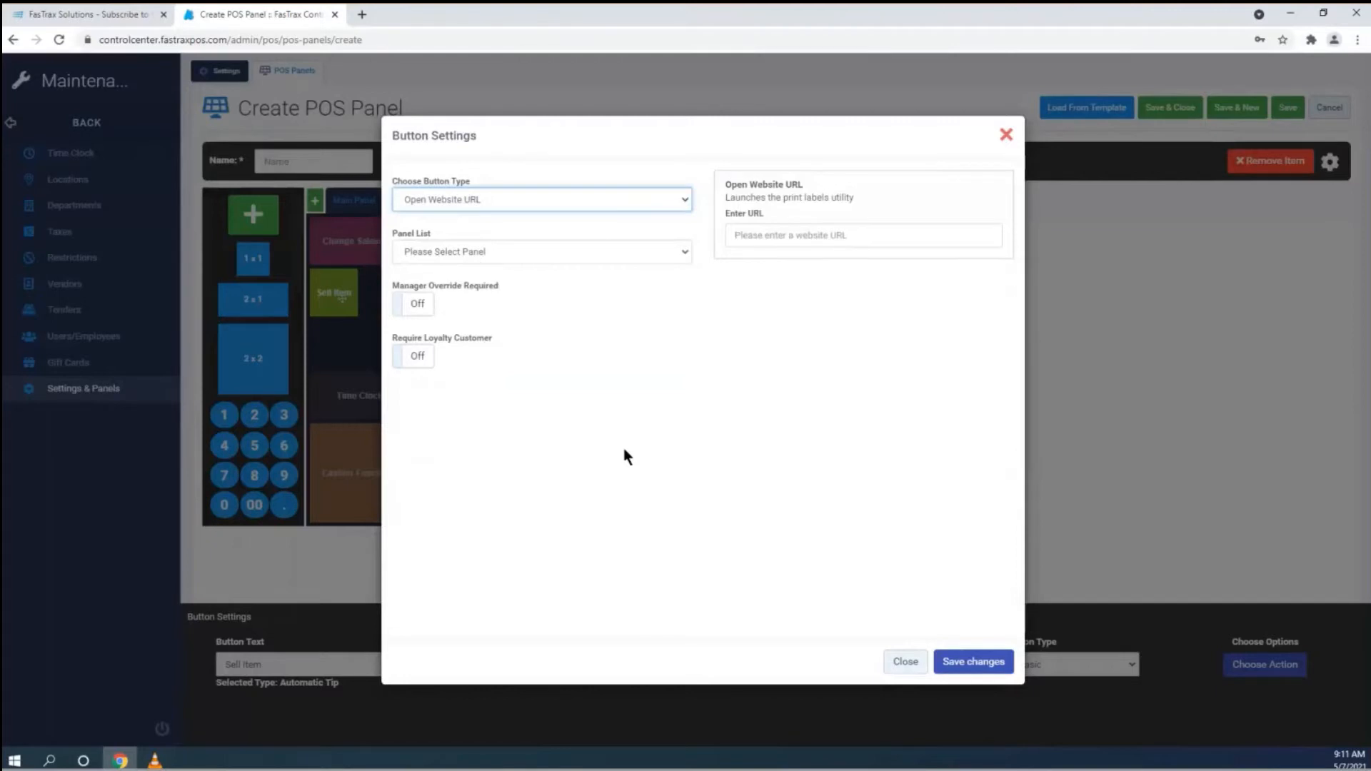
pyautogui.click(633, 200)
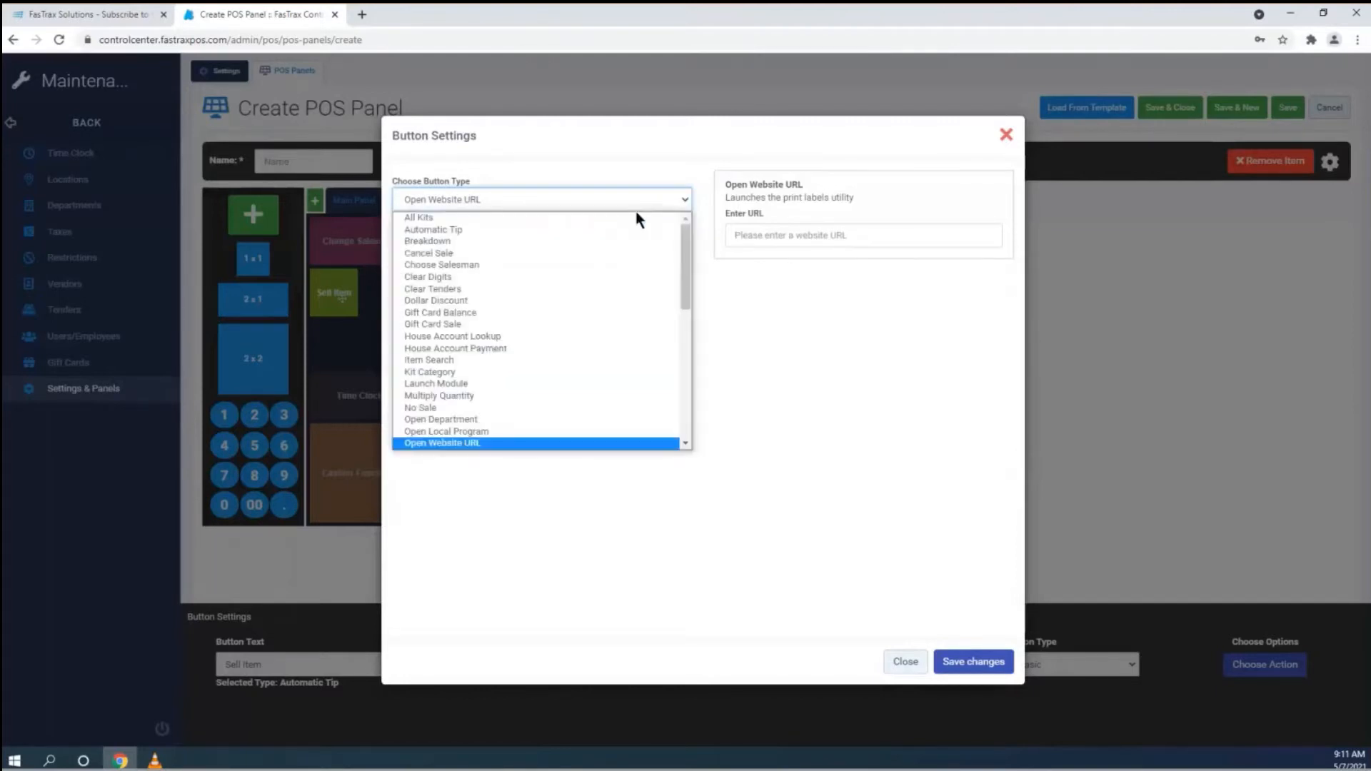
pyautogui.scroll(3, 521, 325)
pyautogui.scroll(-2, 518, 322)
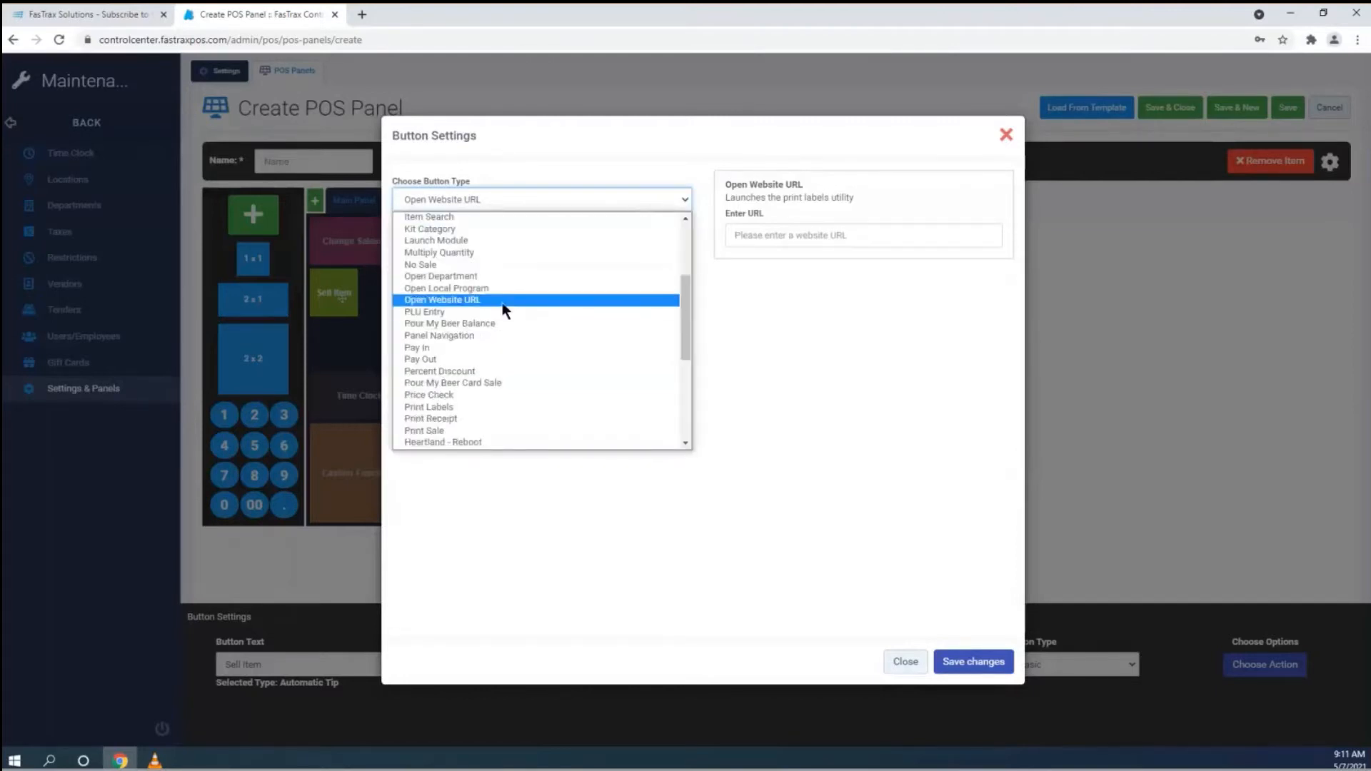
pyautogui.click(495, 315)
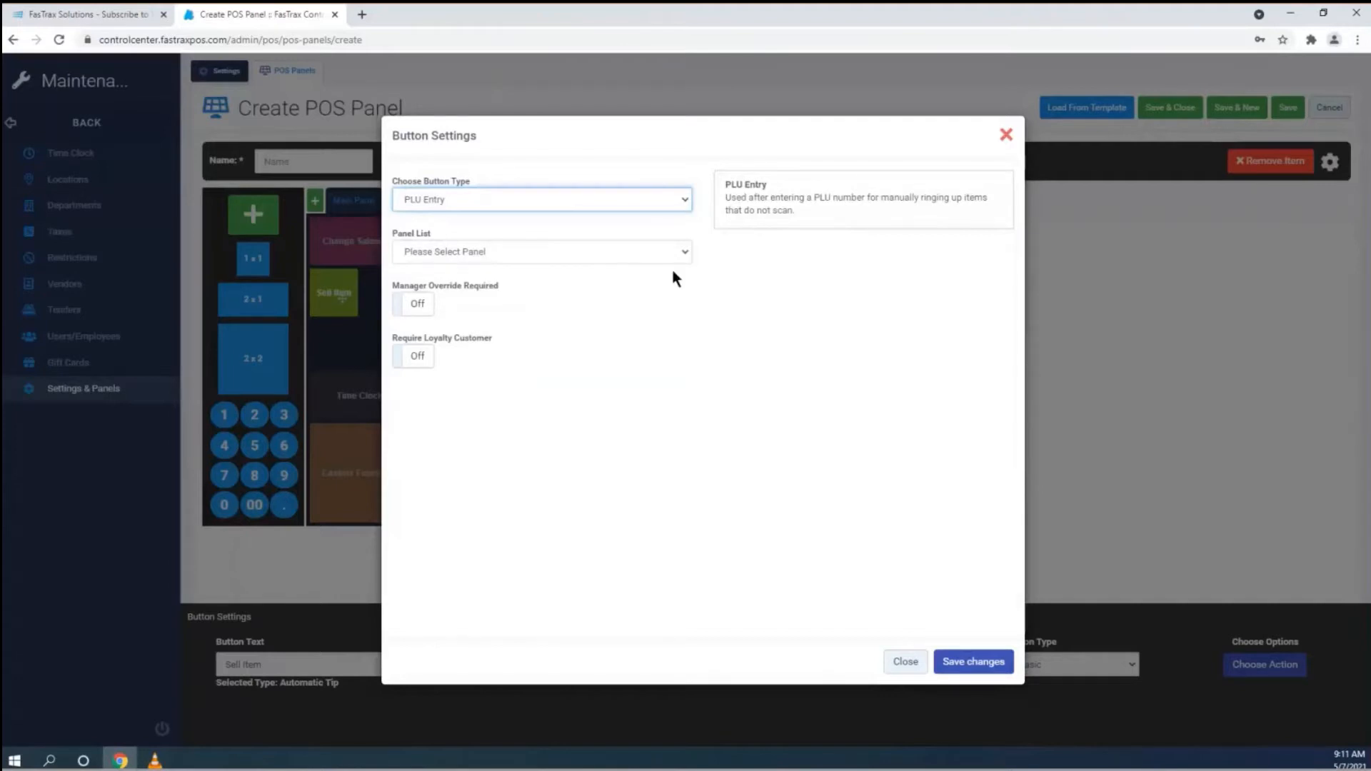
# Look through the remaining button types and change the type to Panel Navigation.
pyautogui.click(533, 204)
pyautogui.scroll(-1, 529, 285)
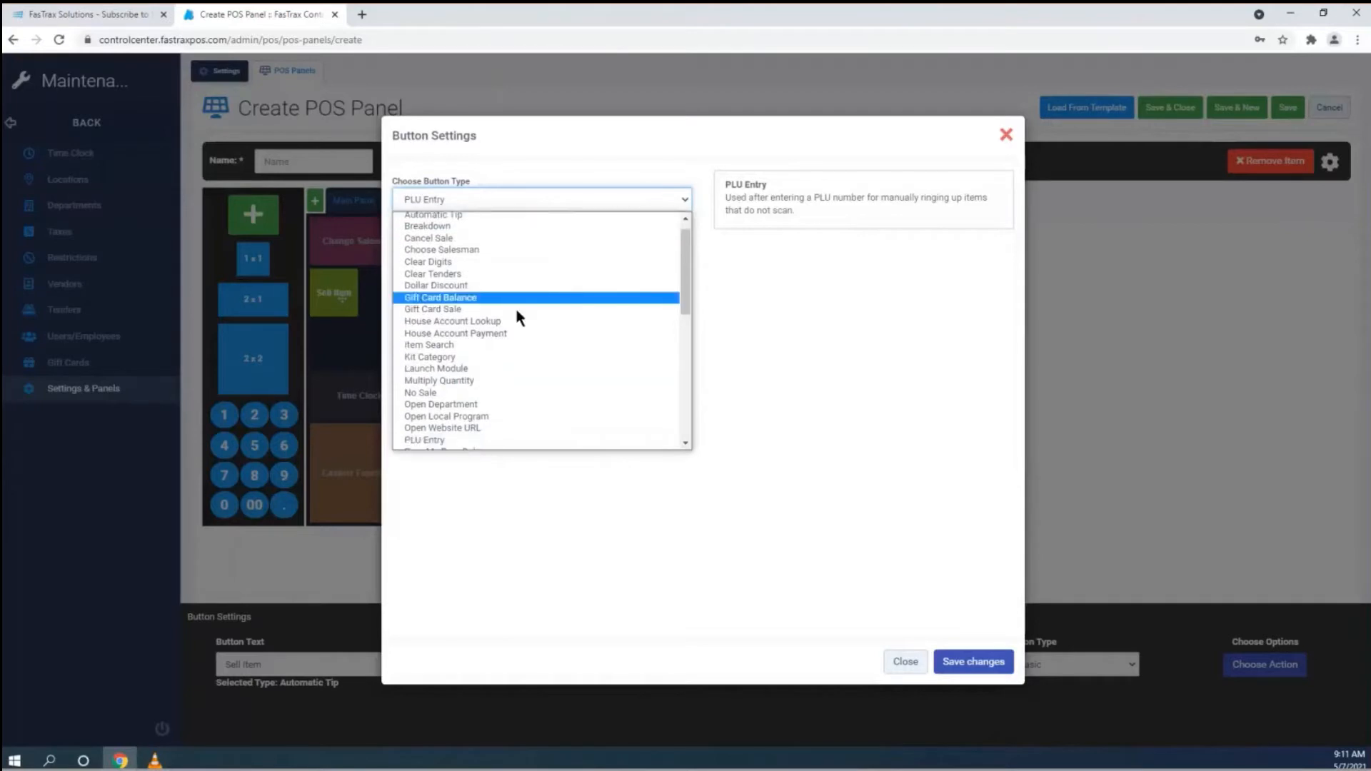
pyautogui.scroll(-5, 516, 317)
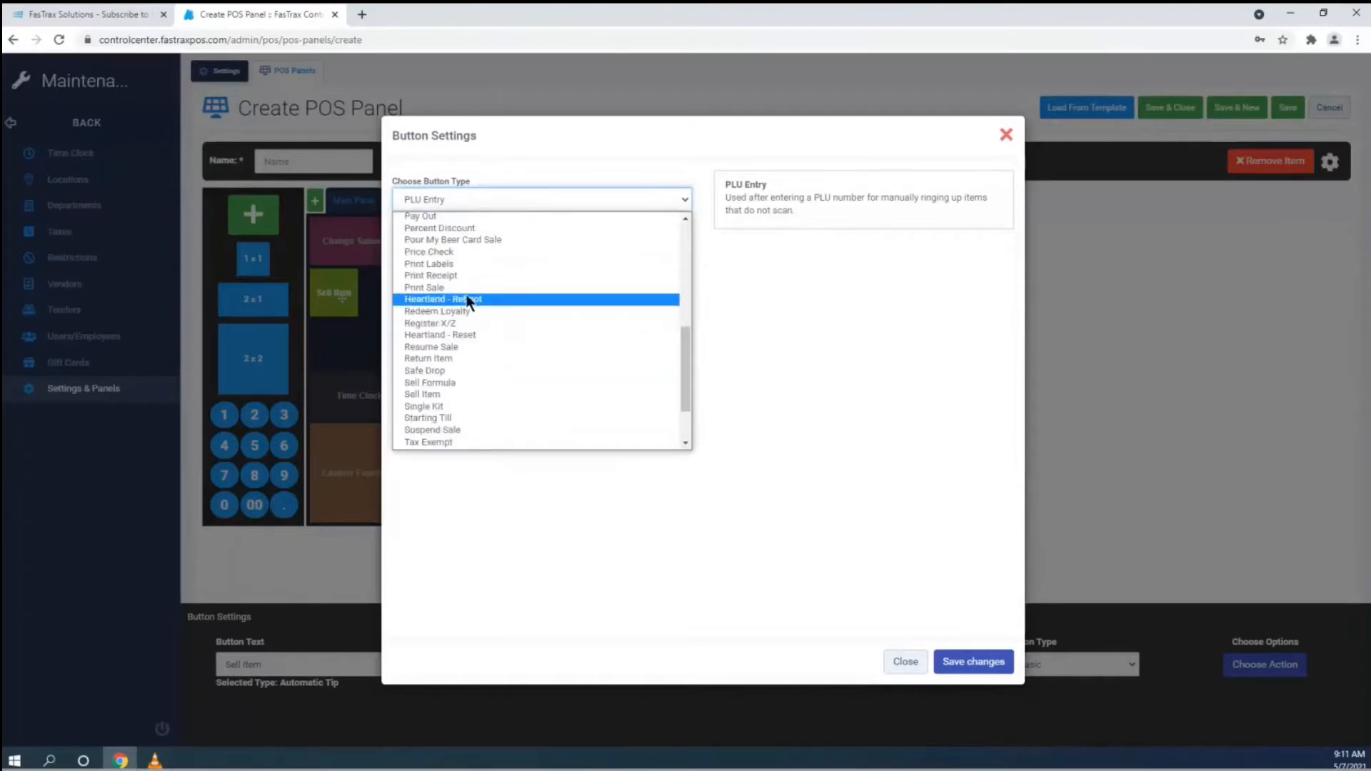
pyautogui.scroll(4, 472, 282)
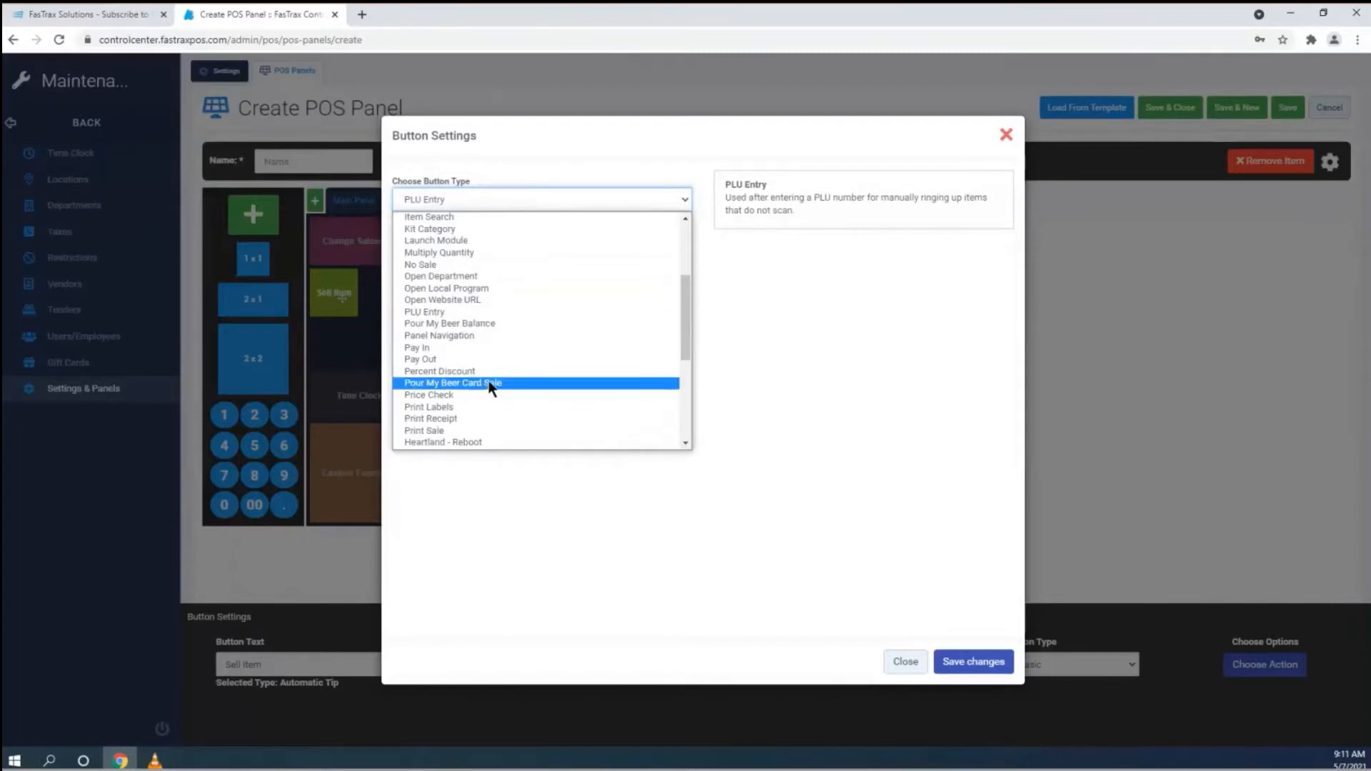
pyautogui.click(464, 336)
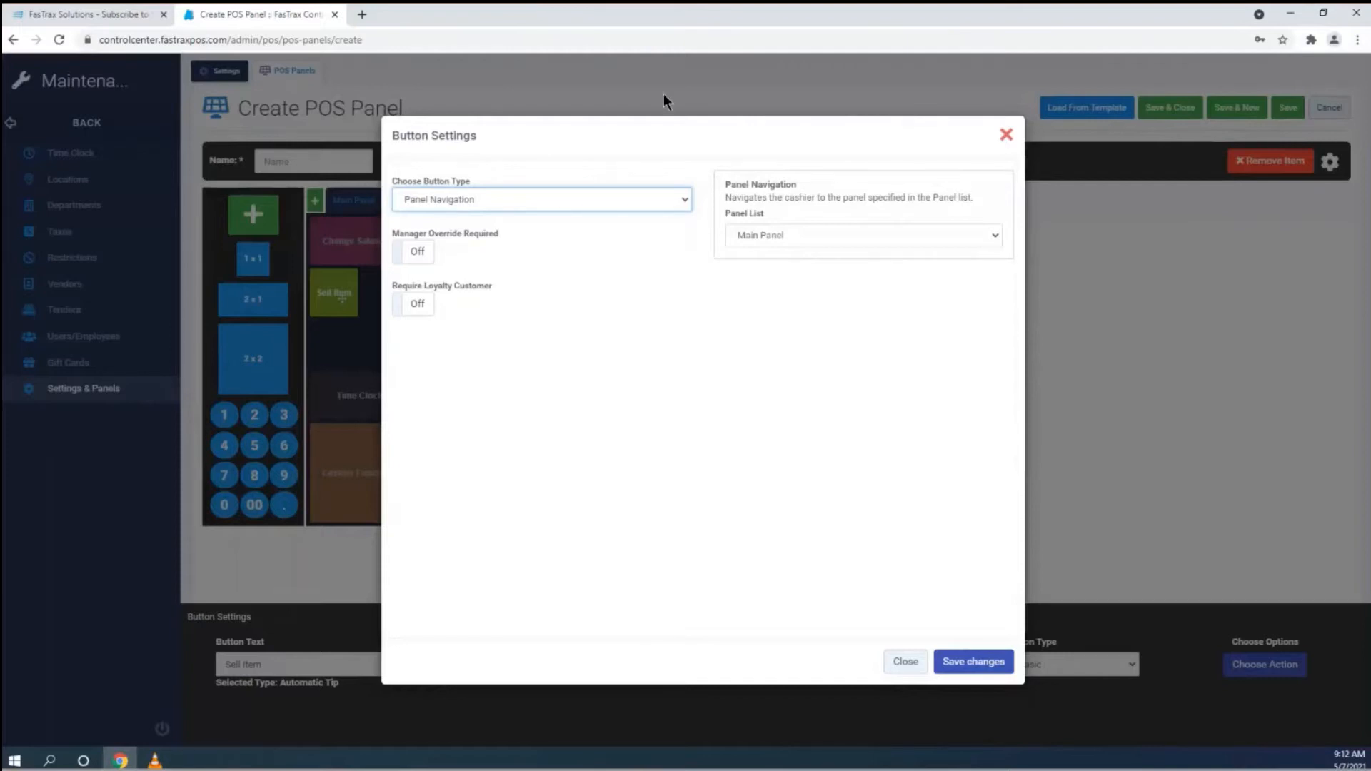
# Change the button type to Pay In and check its Account options, leaving no account selected.
pyautogui.click(564, 190)
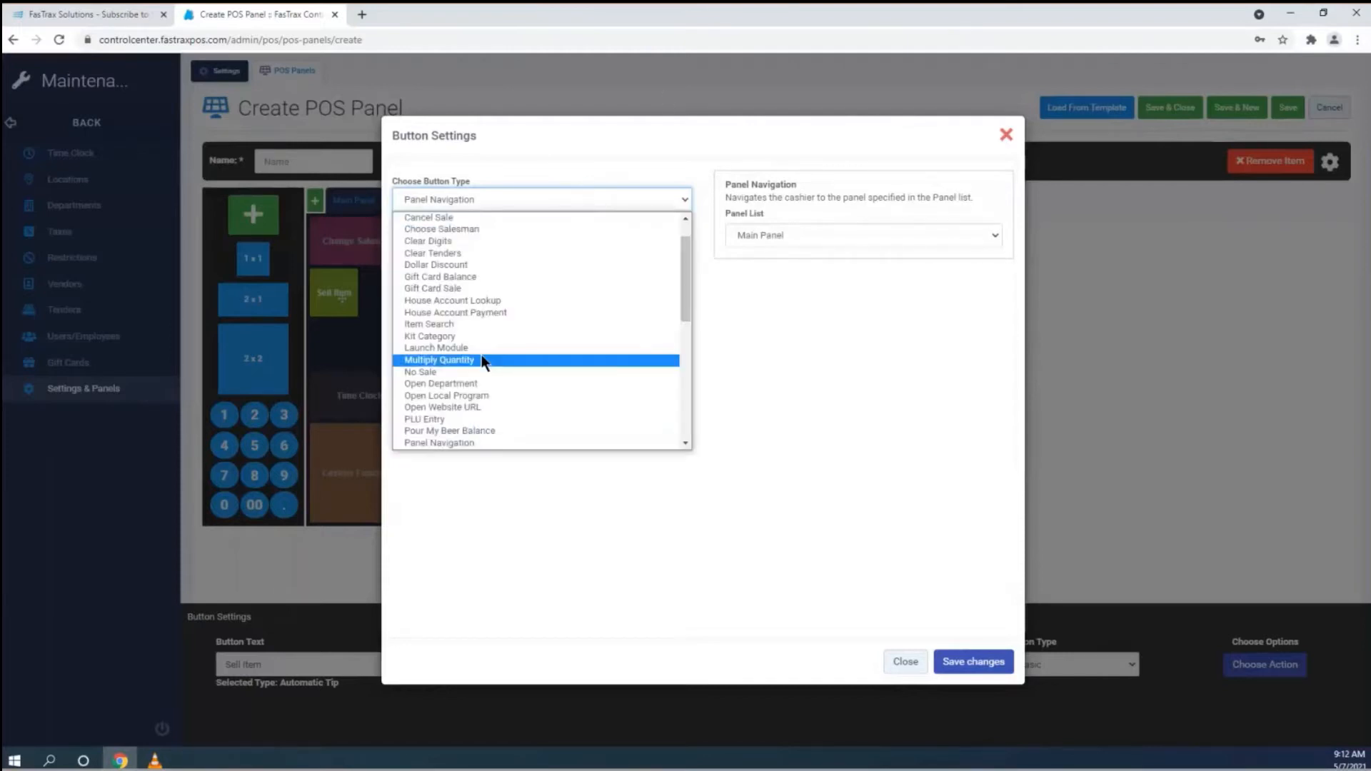
pyautogui.scroll(-3, 491, 319)
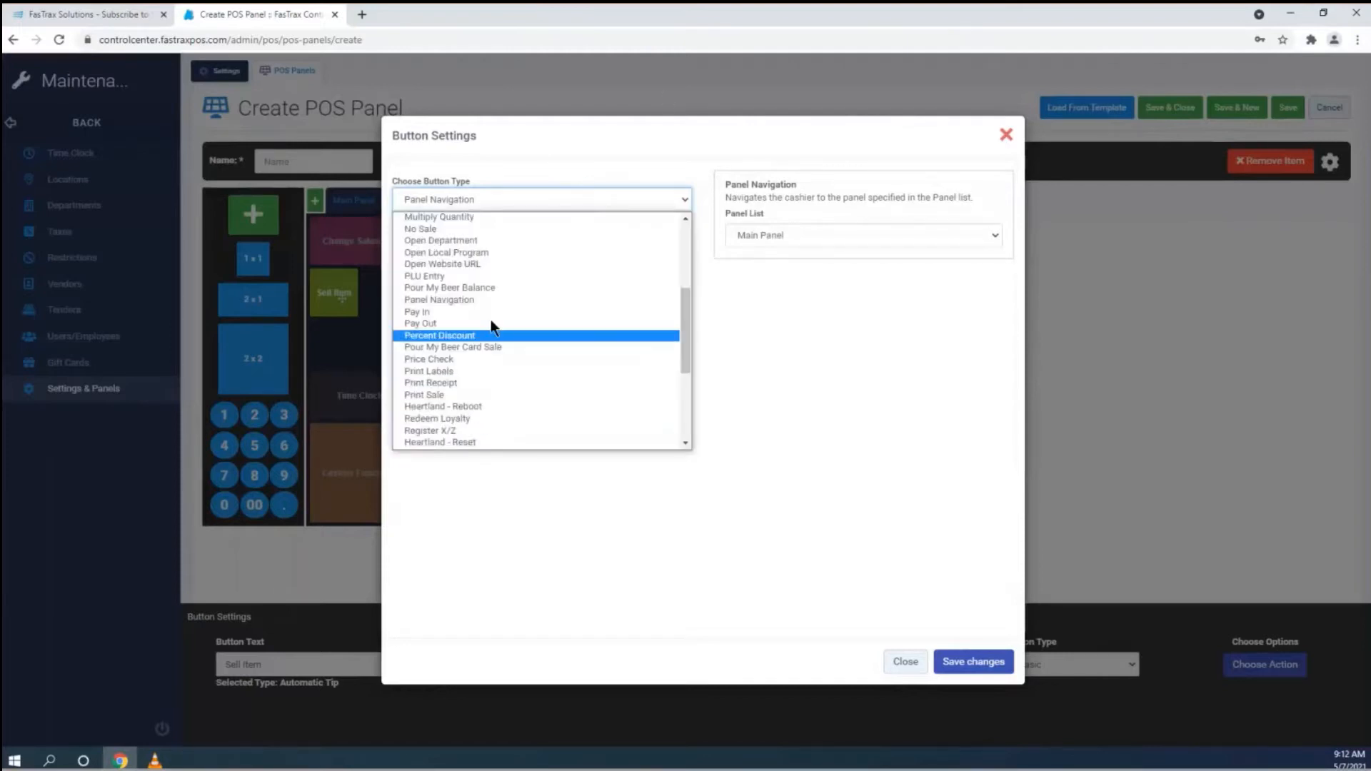
pyautogui.click(450, 313)
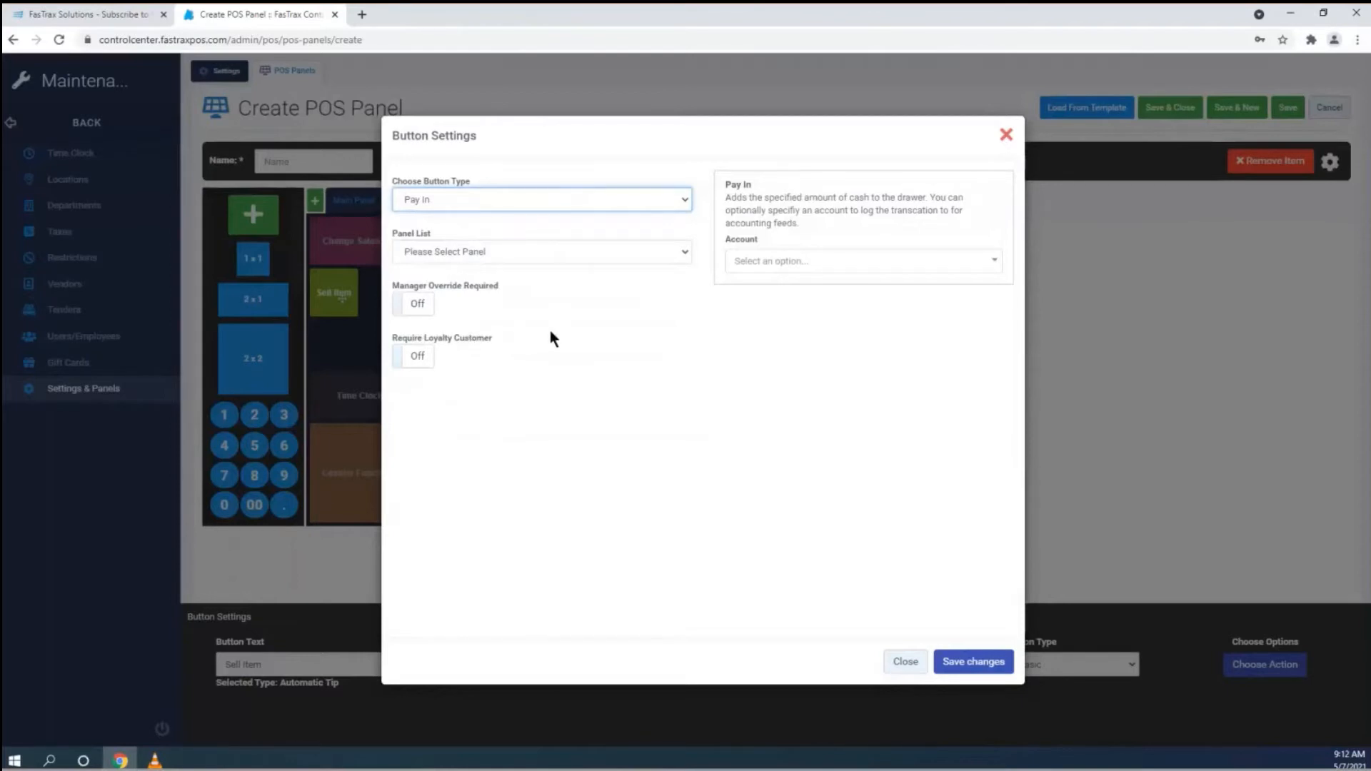
pyautogui.click(764, 266)
pyautogui.click(649, 348)
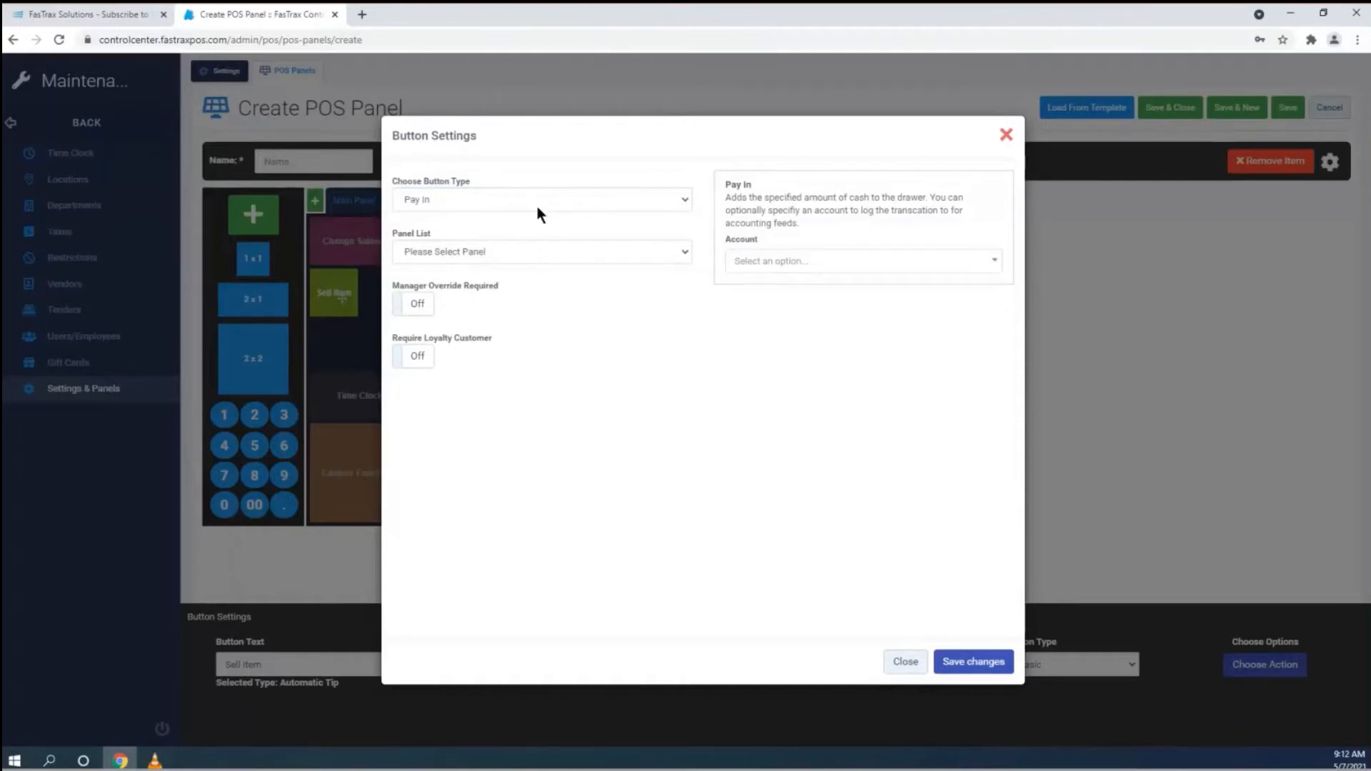
# Change the button type to Pay Out, and after that to Percent Discount.
pyautogui.click(537, 206)
pyautogui.scroll(-2, 453, 382)
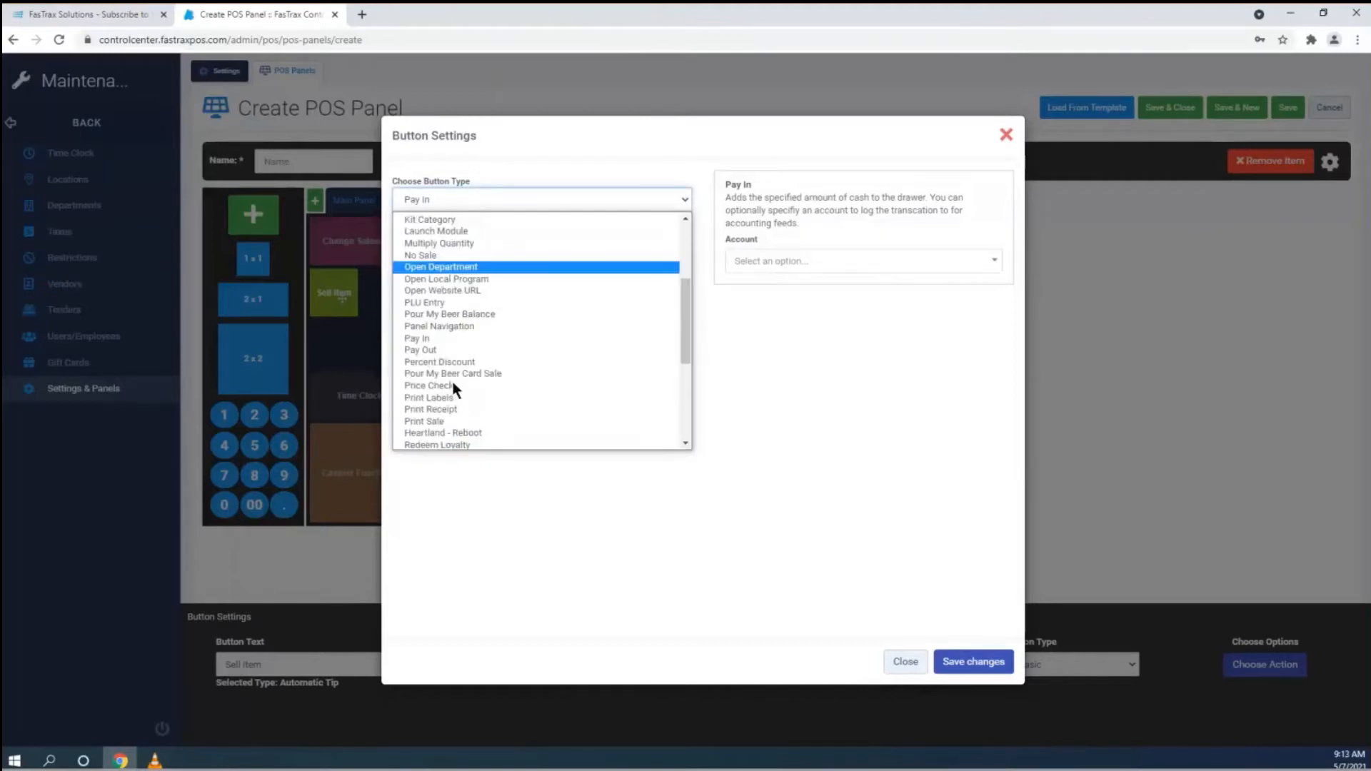
pyautogui.click(443, 323)
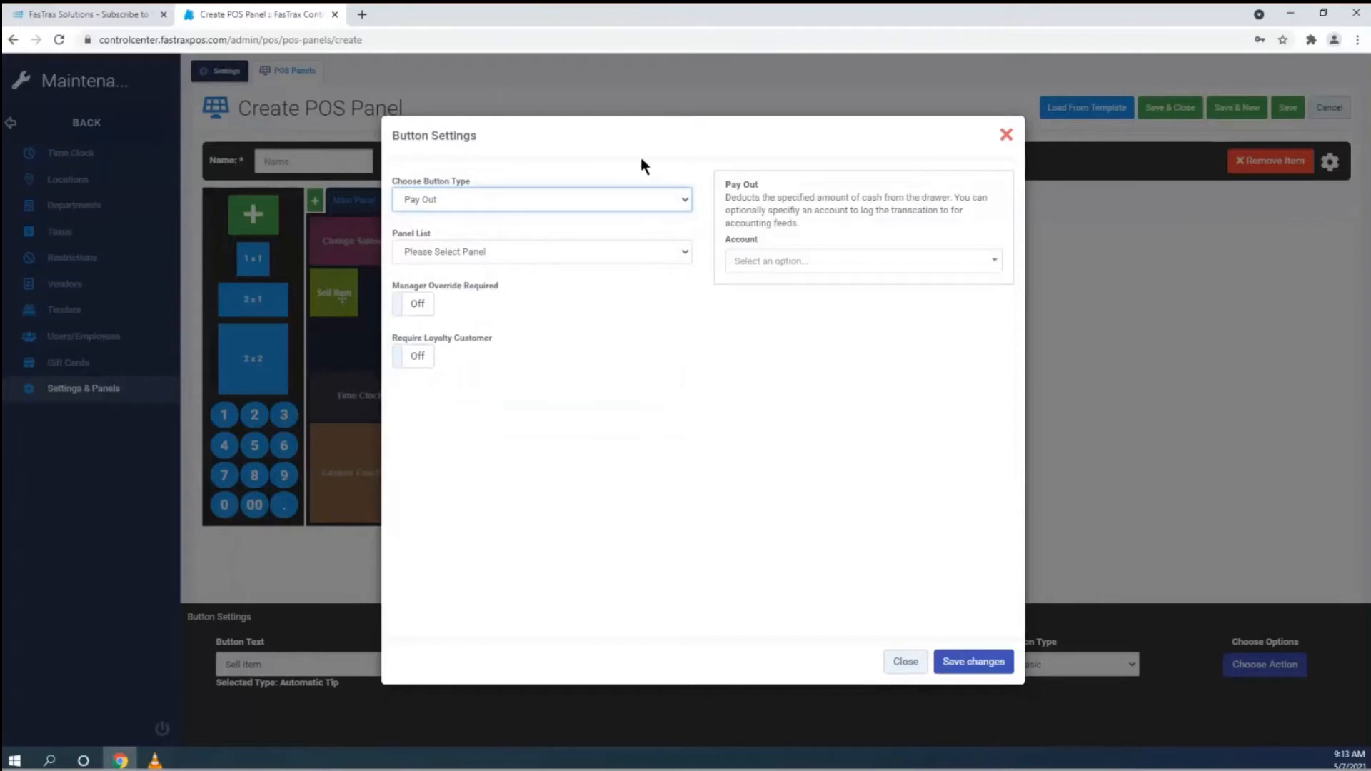
pyautogui.click(628, 195)
pyautogui.scroll(-3, 502, 330)
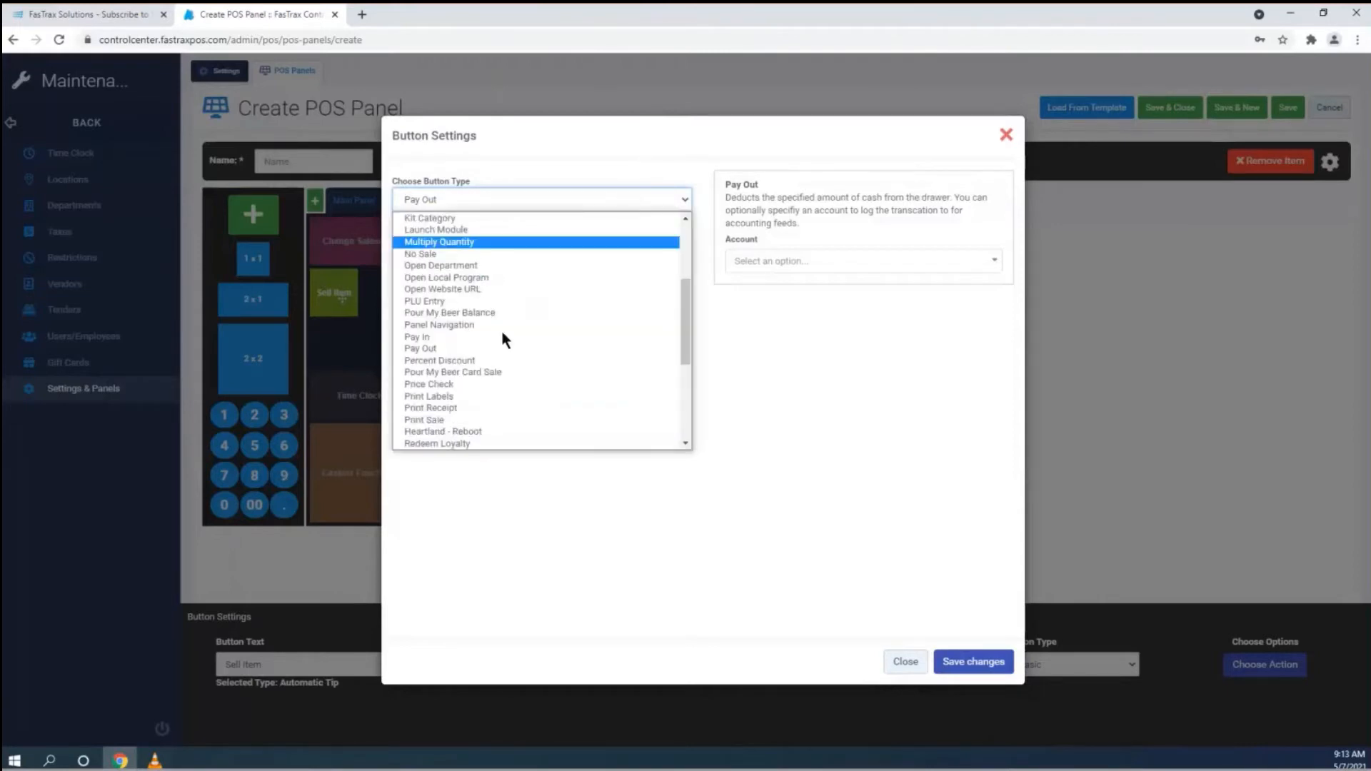
pyautogui.click(485, 314)
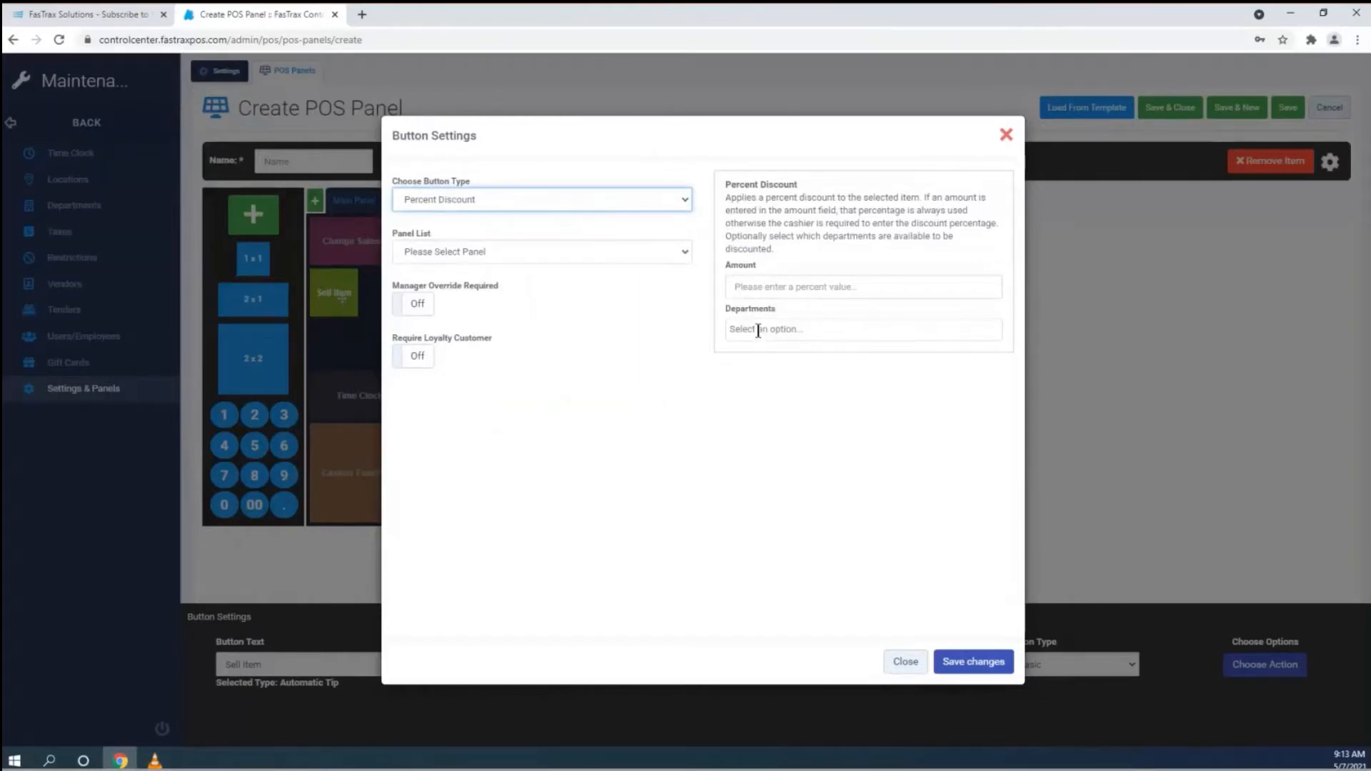
# Change the button type to Price Check.
pyautogui.click(593, 198)
pyautogui.scroll(-5, 457, 321)
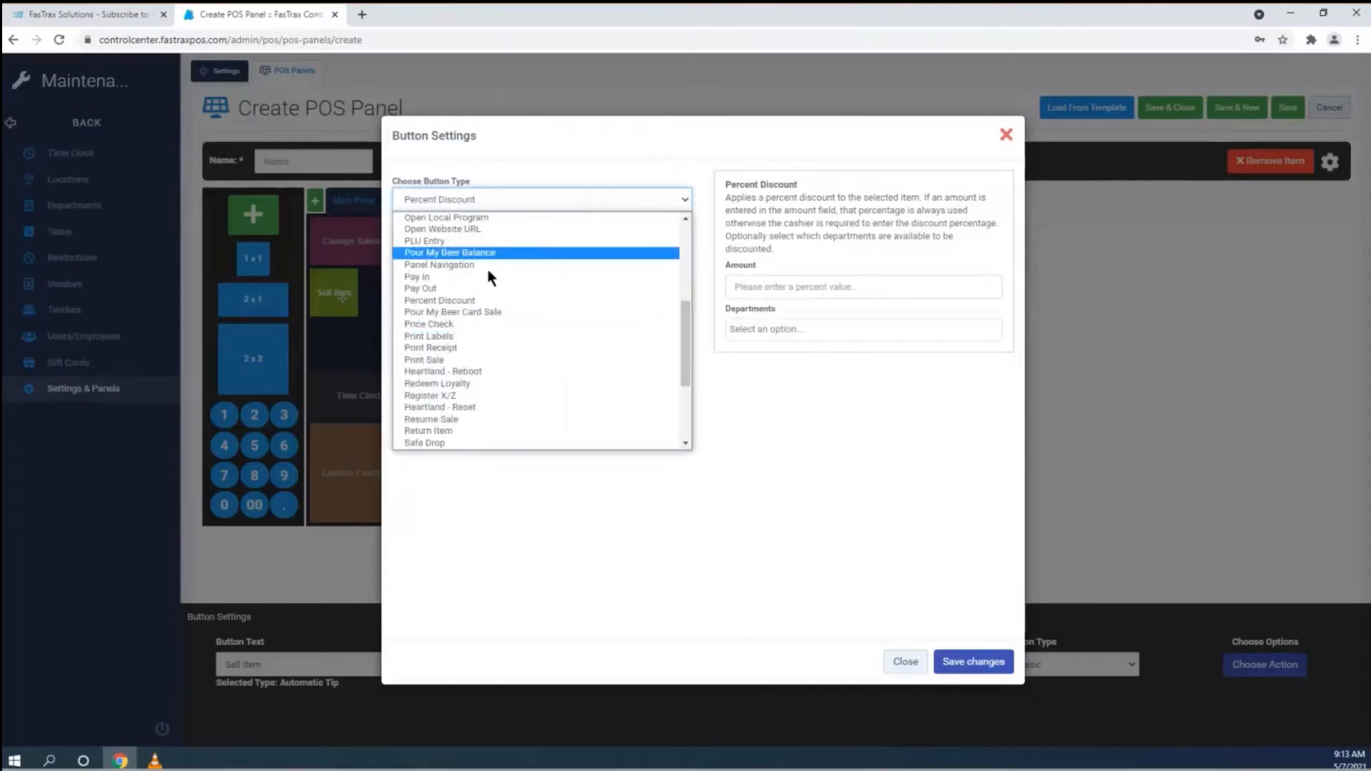
pyautogui.click(472, 326)
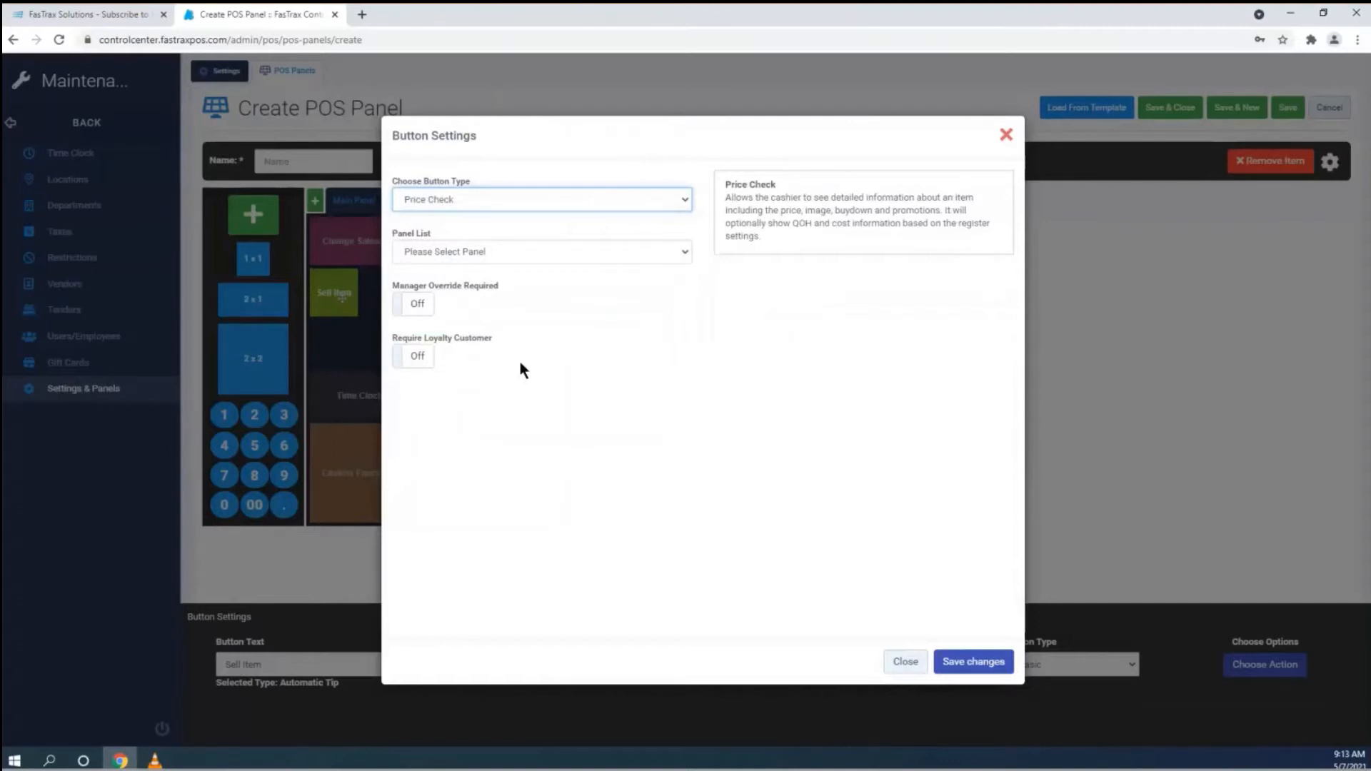
# Change the Sell Item button's type to Print Labels.
pyautogui.click(551, 200)
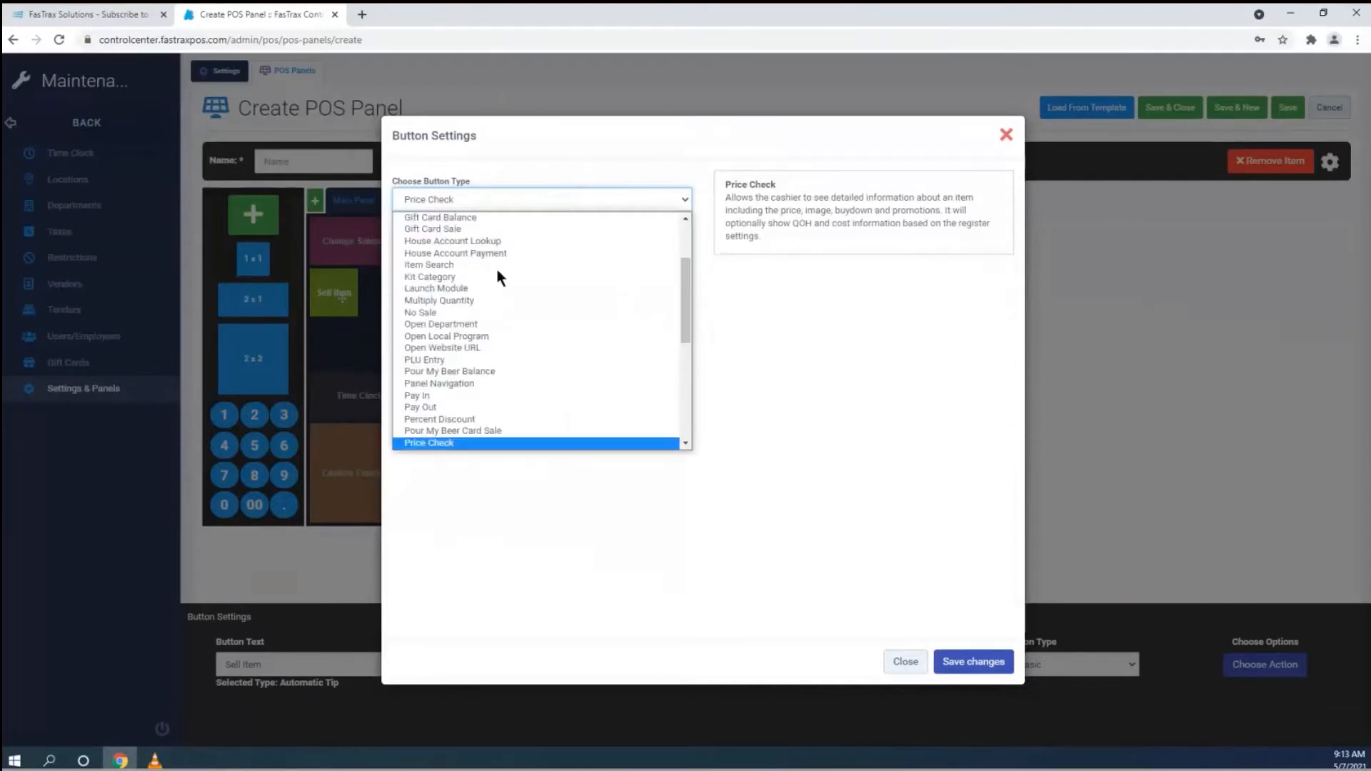
pyautogui.scroll(-4, 498, 275)
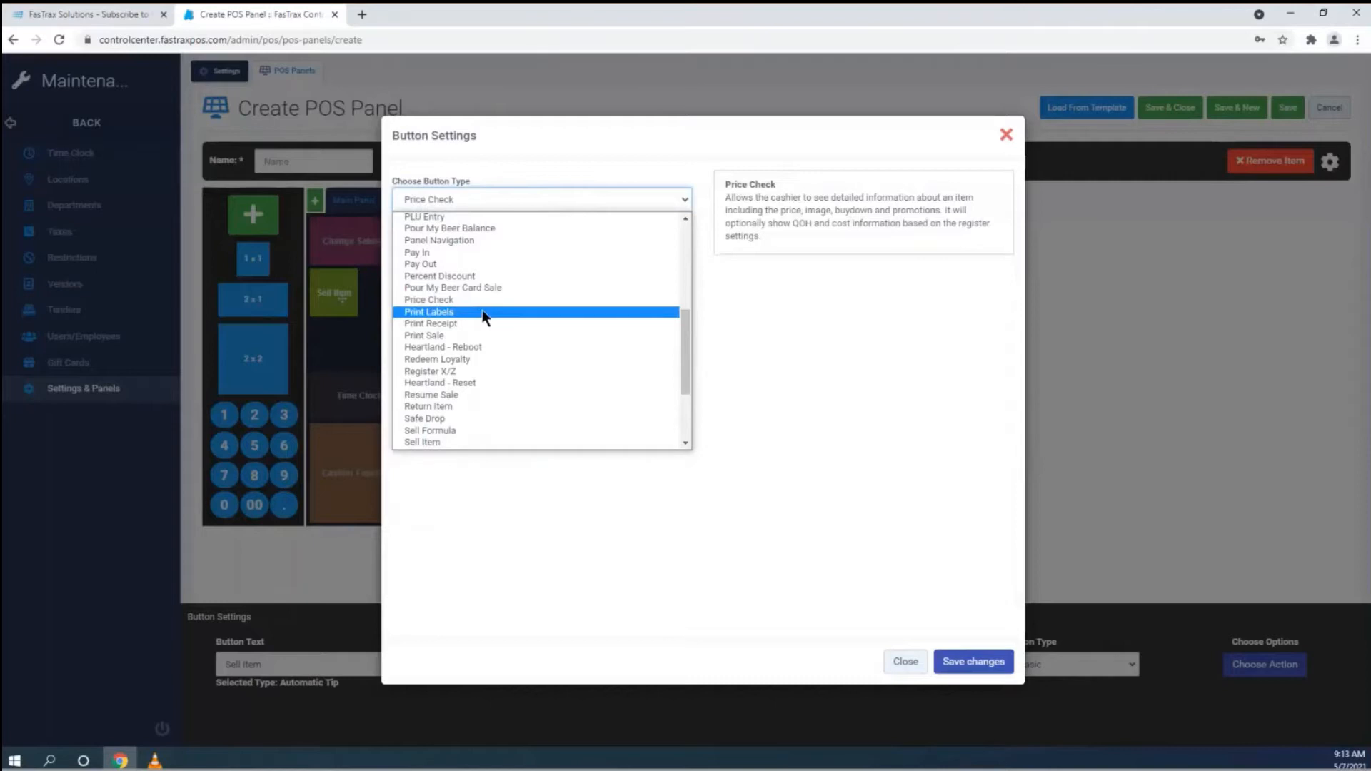
pyautogui.click(482, 312)
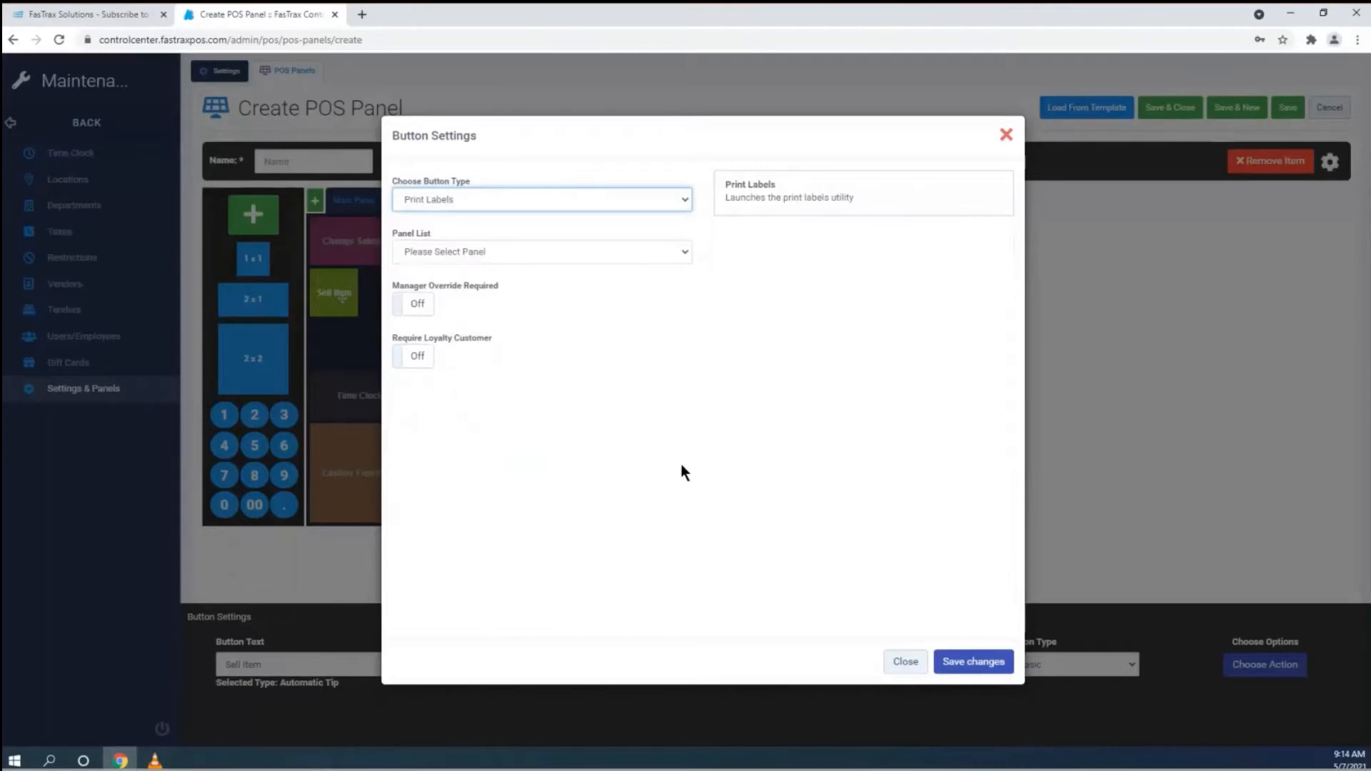
# Change the Sell Item button's type to Heartland - Reboot.
pyautogui.click(570, 204)
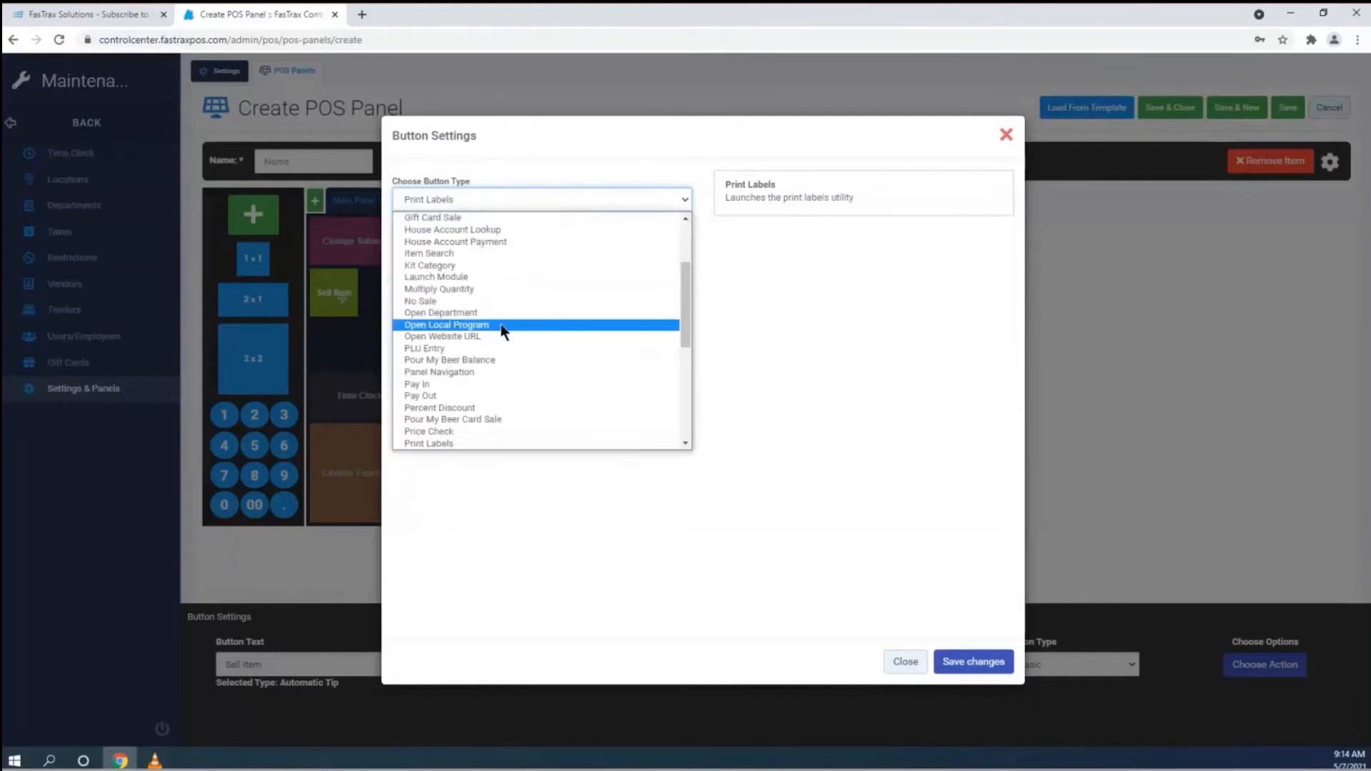
pyautogui.scroll(-5, 500, 328)
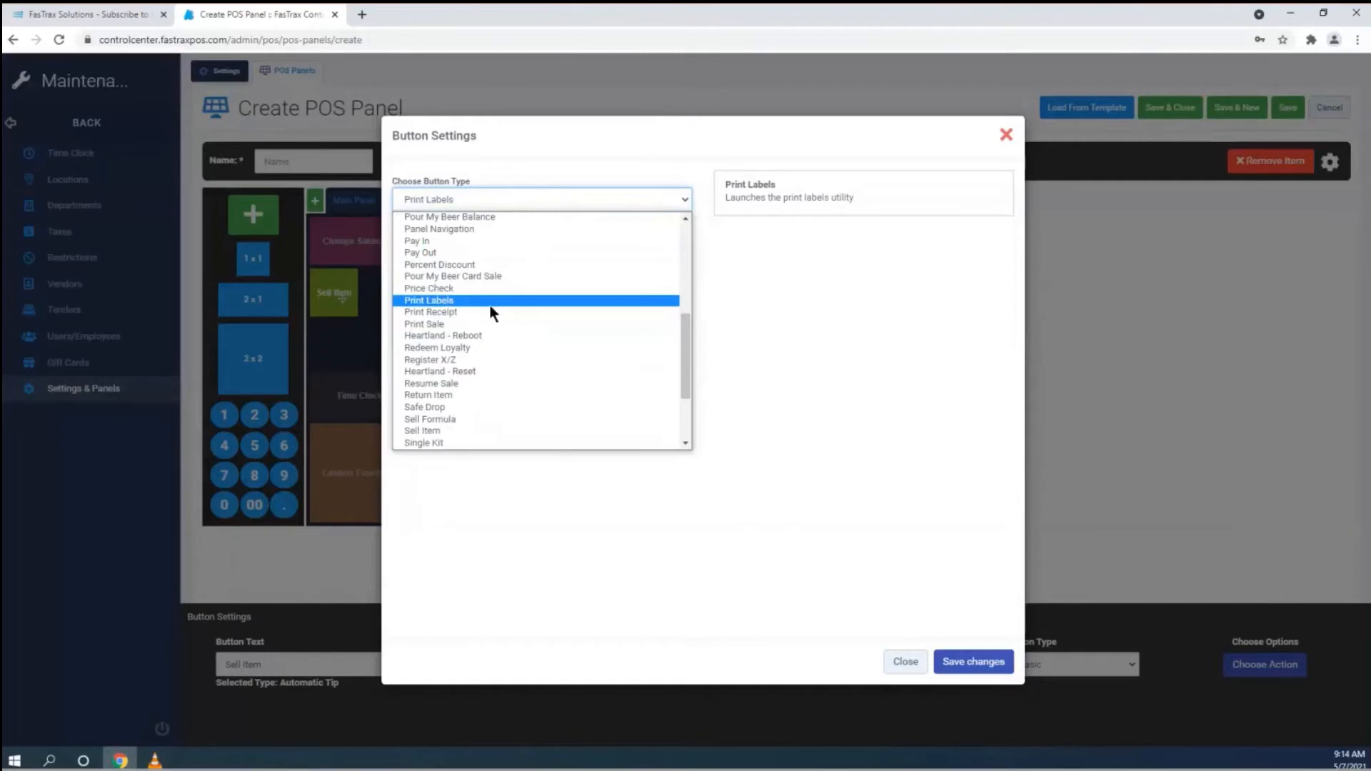
pyautogui.click(544, 336)
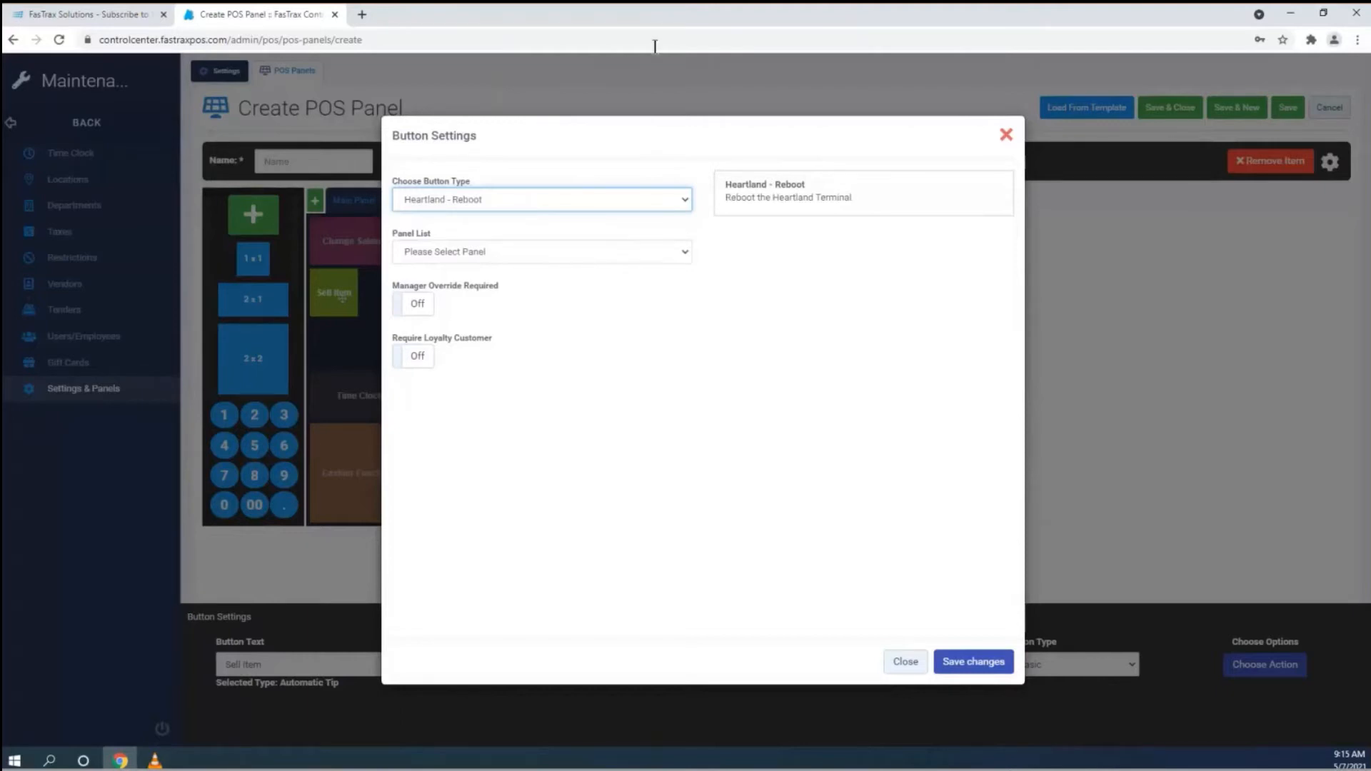
# Change the button type to Return Item, and after that to Safe Drop.
pyautogui.click(504, 196)
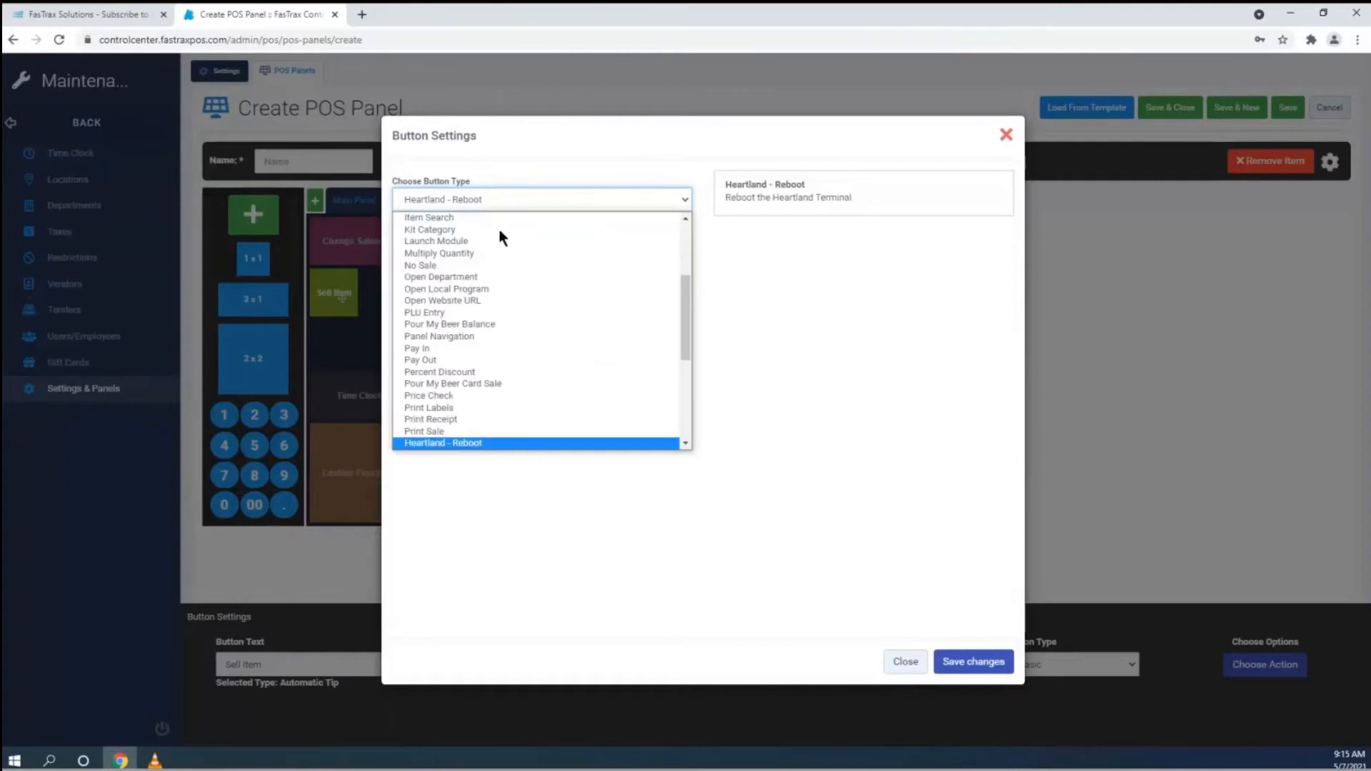
pyautogui.scroll(-2, 492, 329)
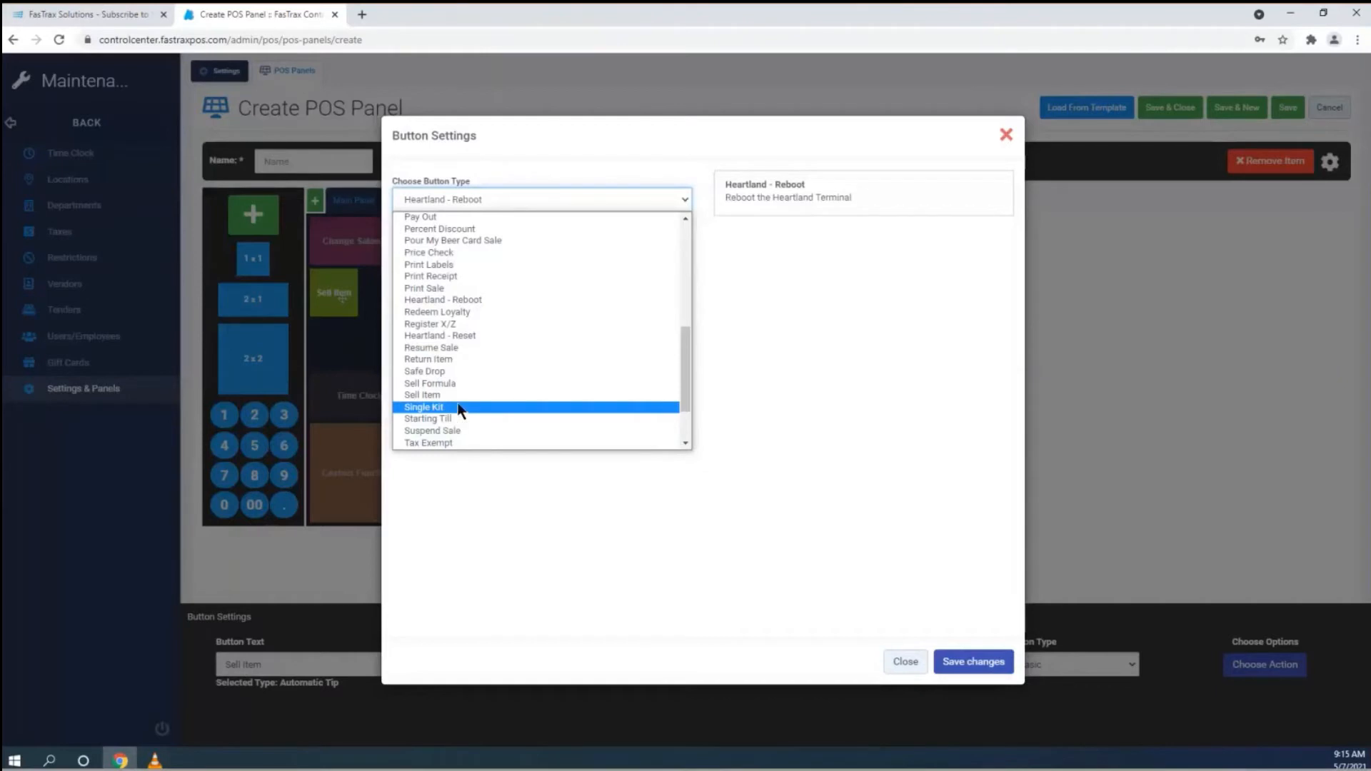
pyautogui.click(462, 359)
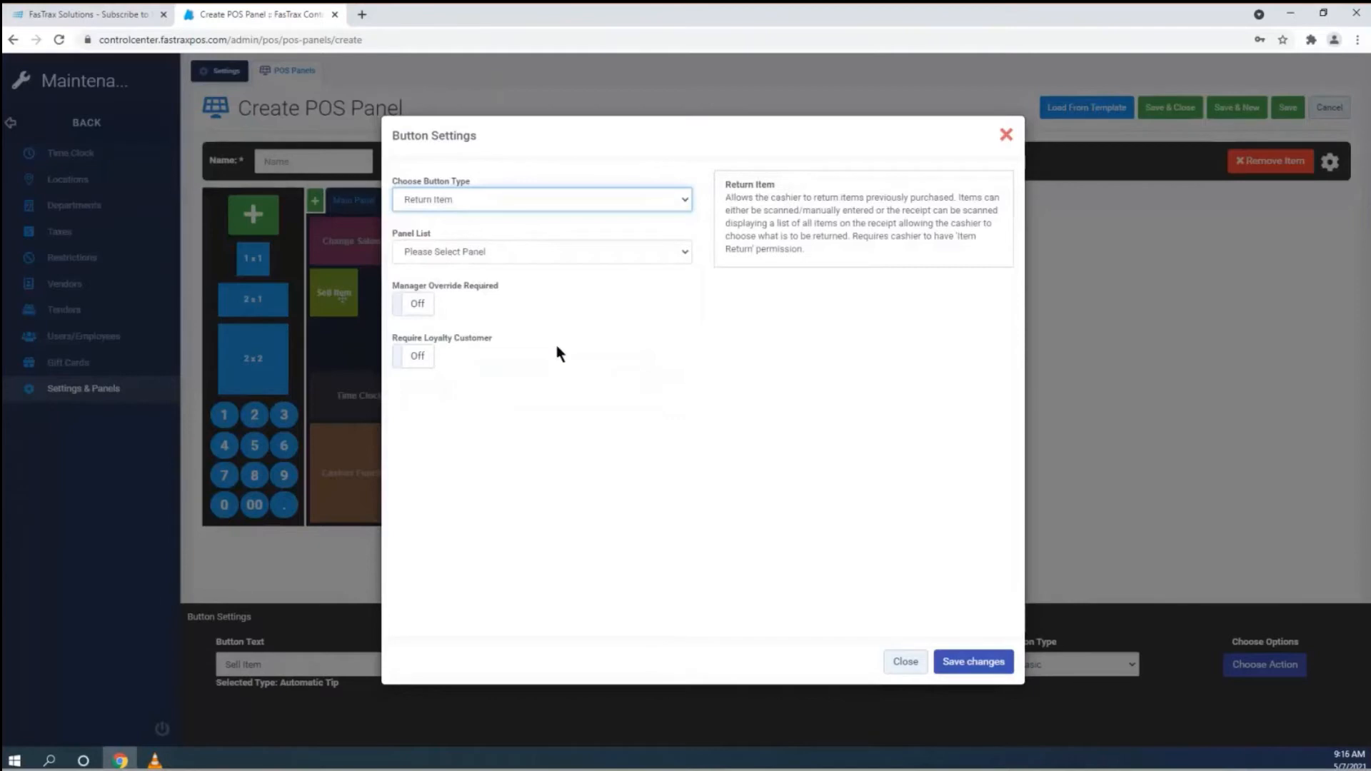
pyautogui.click(583, 199)
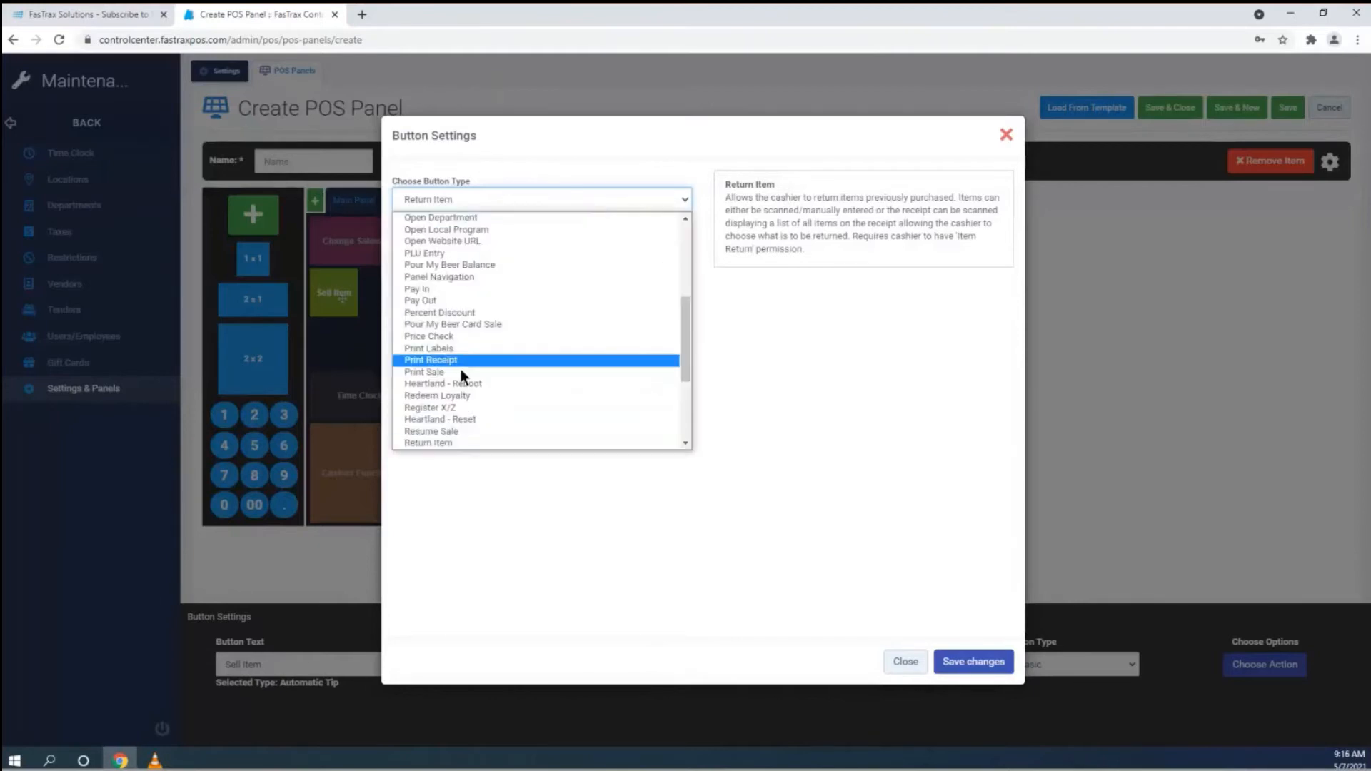
pyautogui.scroll(-3, 452, 382)
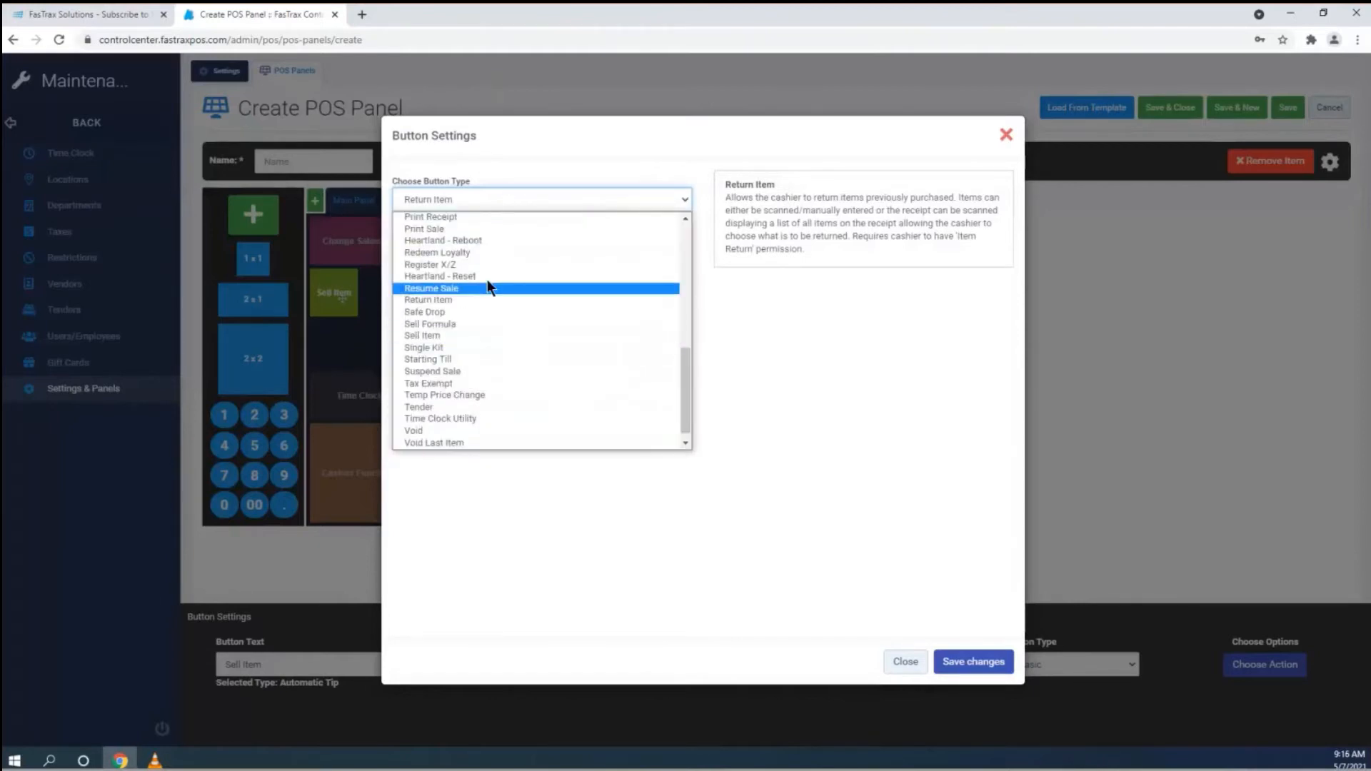
pyautogui.click(466, 315)
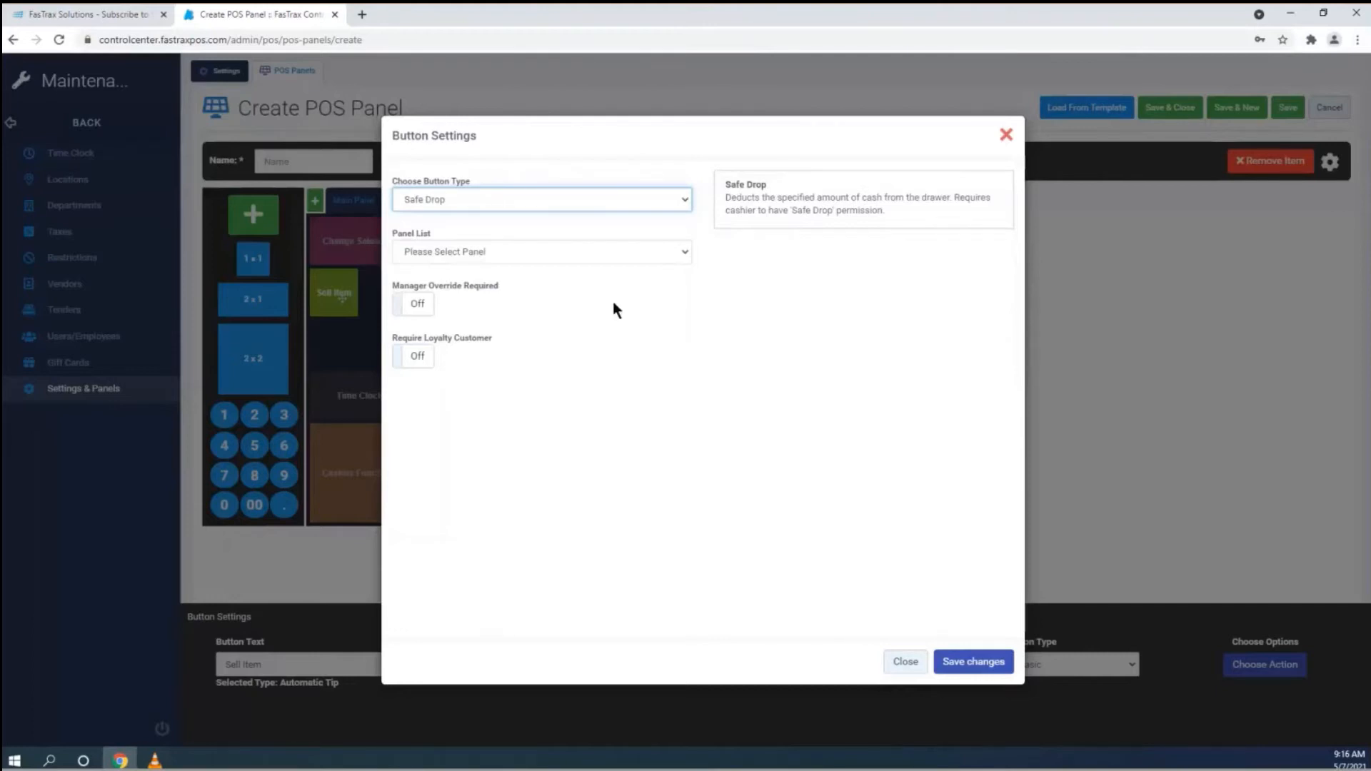
# Change the button type to Sell Item and apply American Spirit Carton $5.00 Off, American Spirit Carton Test3 and American Spirit Pack as its items.
pyautogui.click(652, 199)
pyautogui.scroll(-4, 521, 355)
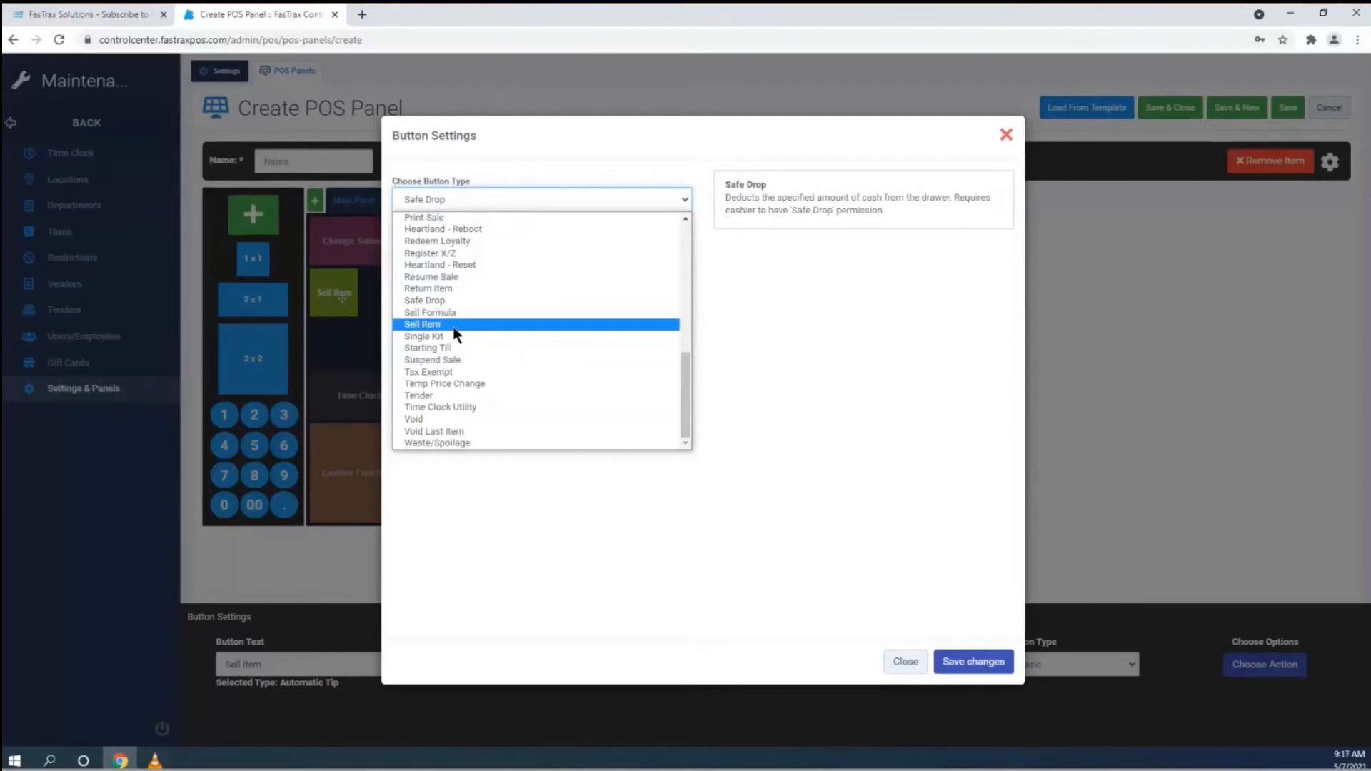
pyautogui.click(454, 326)
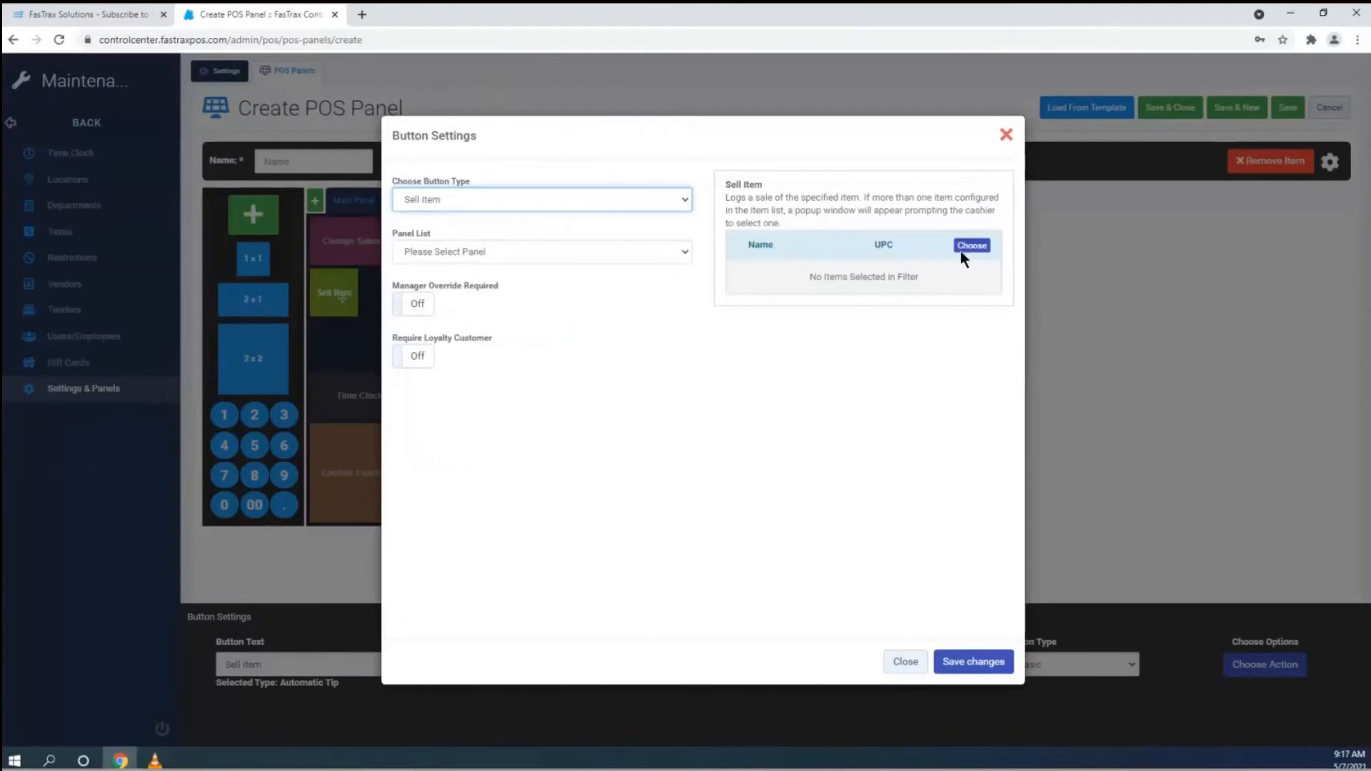
pyautogui.click(946, 275)
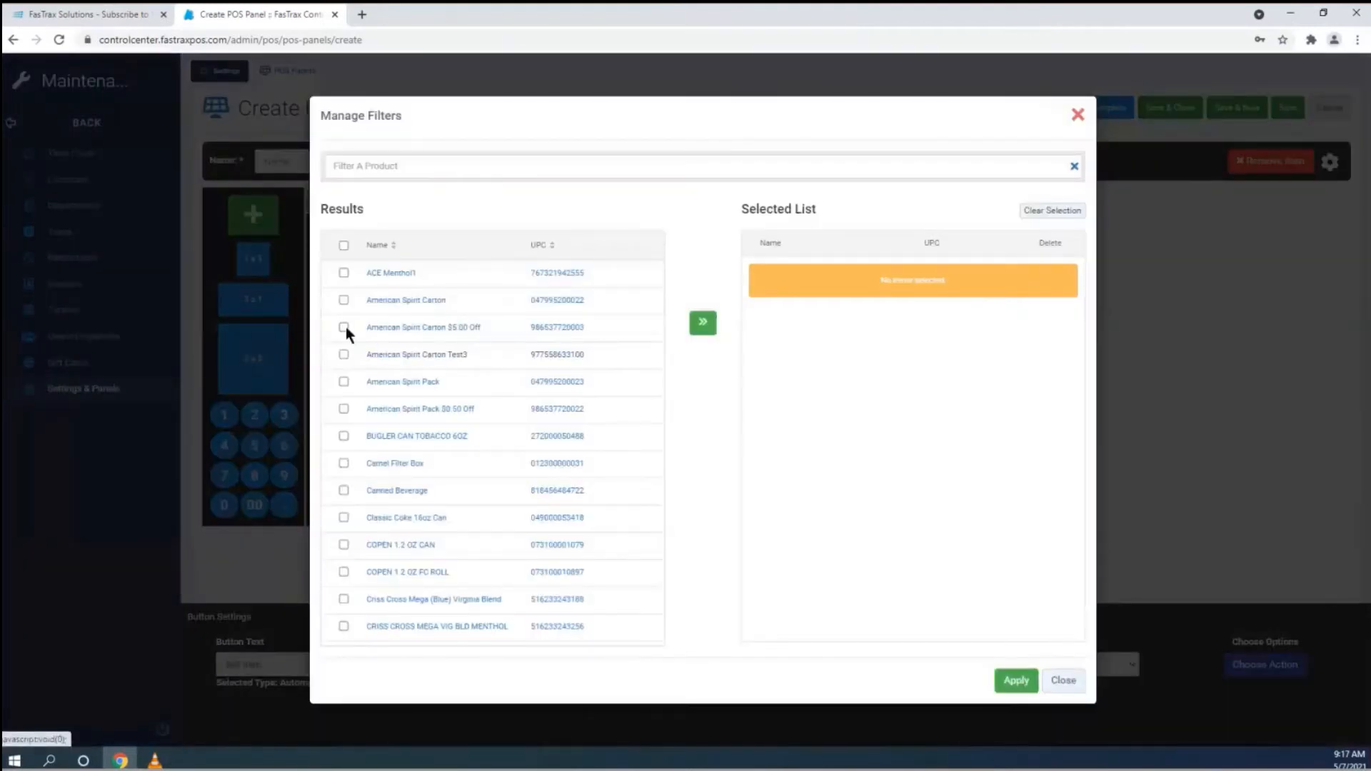
pyautogui.click(344, 327)
pyautogui.click(343, 354)
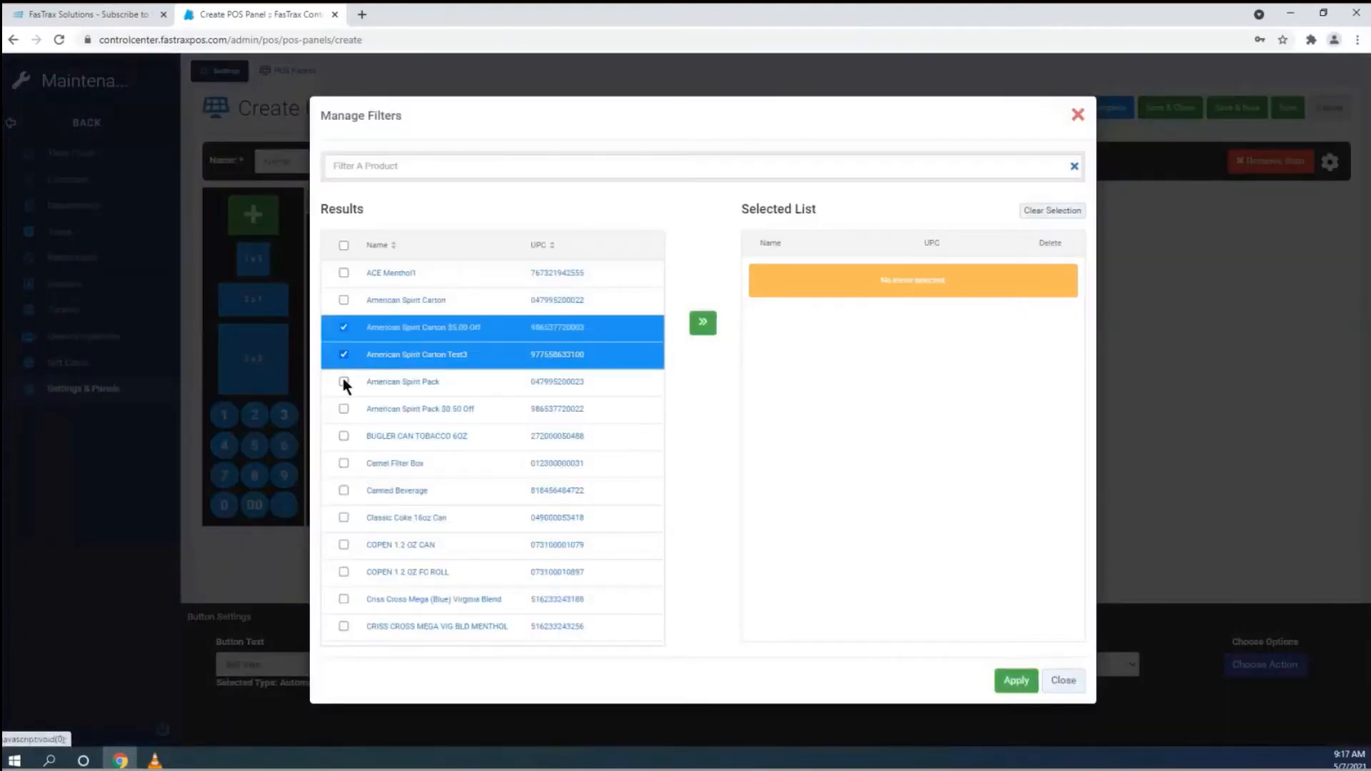
pyautogui.click(342, 381)
pyautogui.click(702, 322)
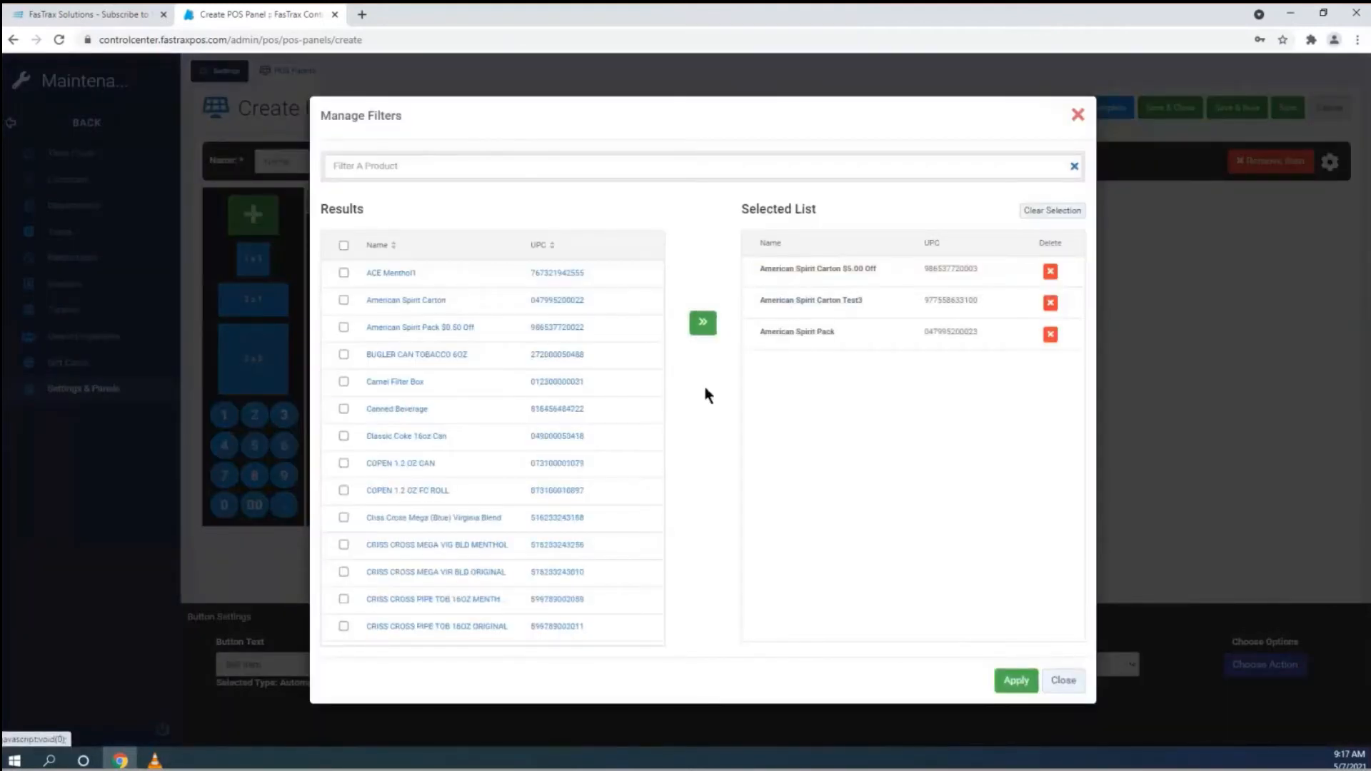
pyautogui.click(1016, 680)
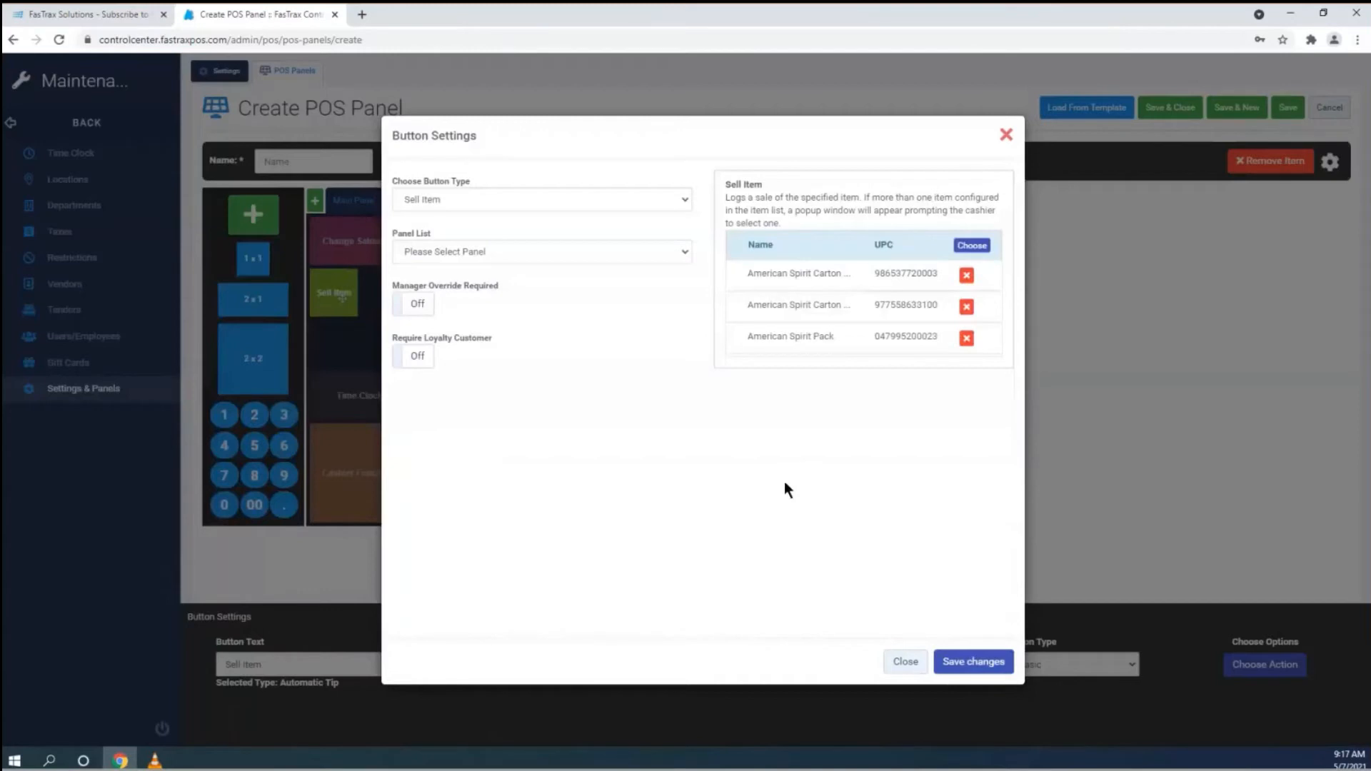
# Change the button type to Starting Till, and after that to Tax Exempt.
pyautogui.click(570, 198)
pyautogui.scroll(-3, 533, 316)
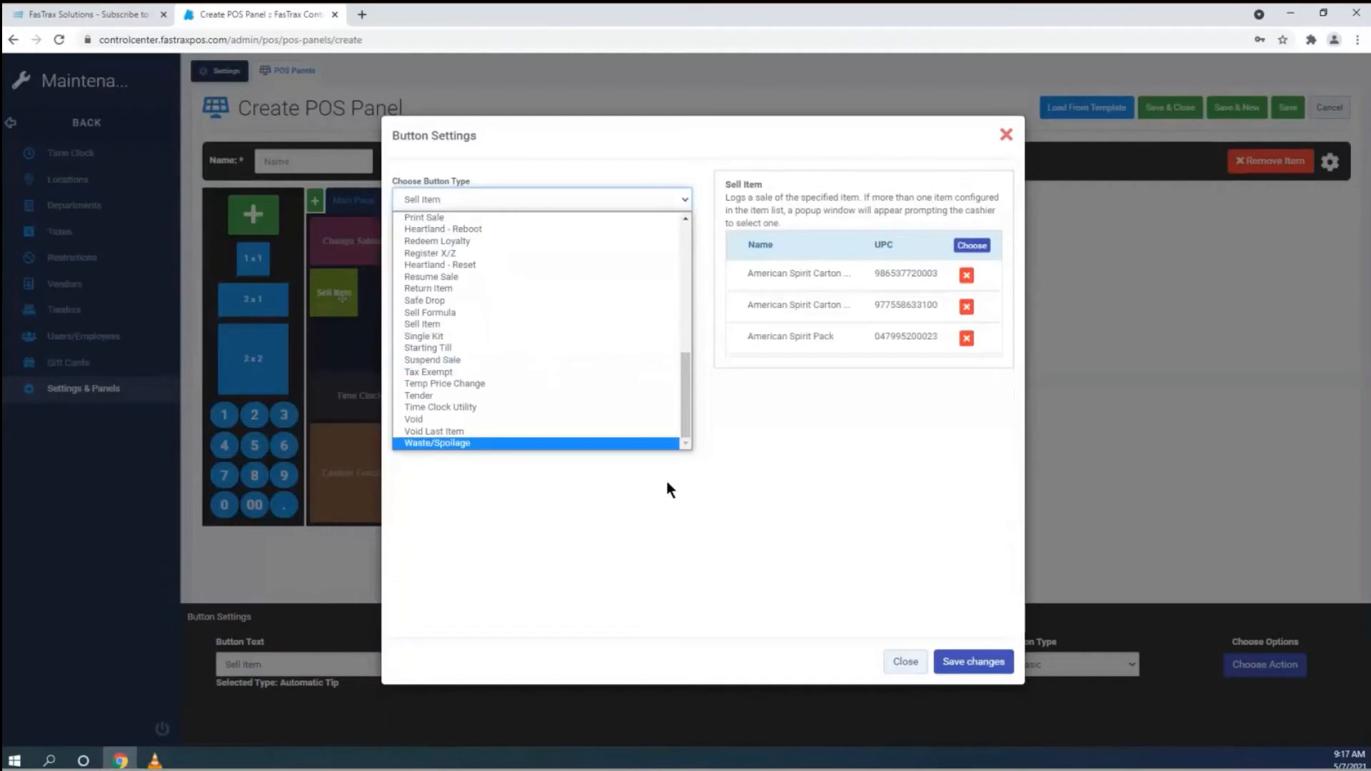
pyautogui.click(474, 349)
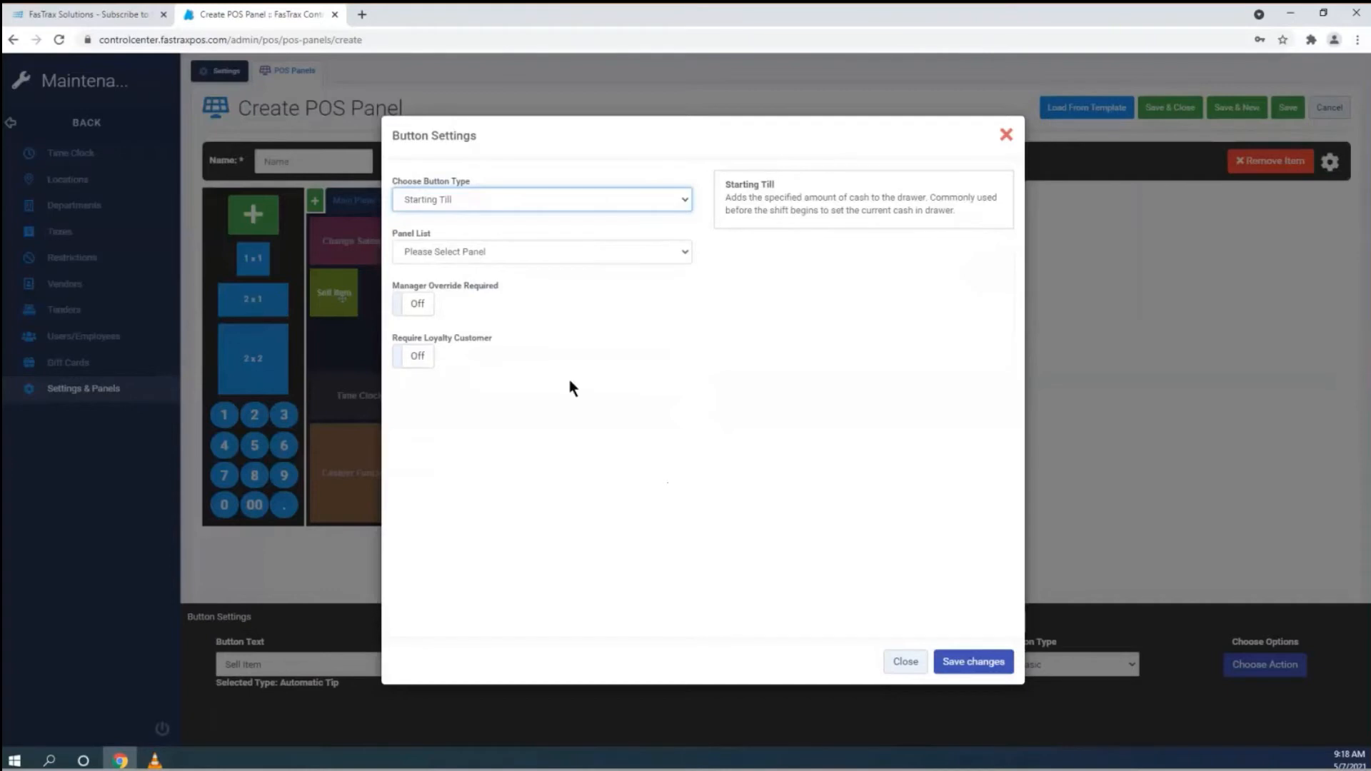
pyautogui.click(672, 199)
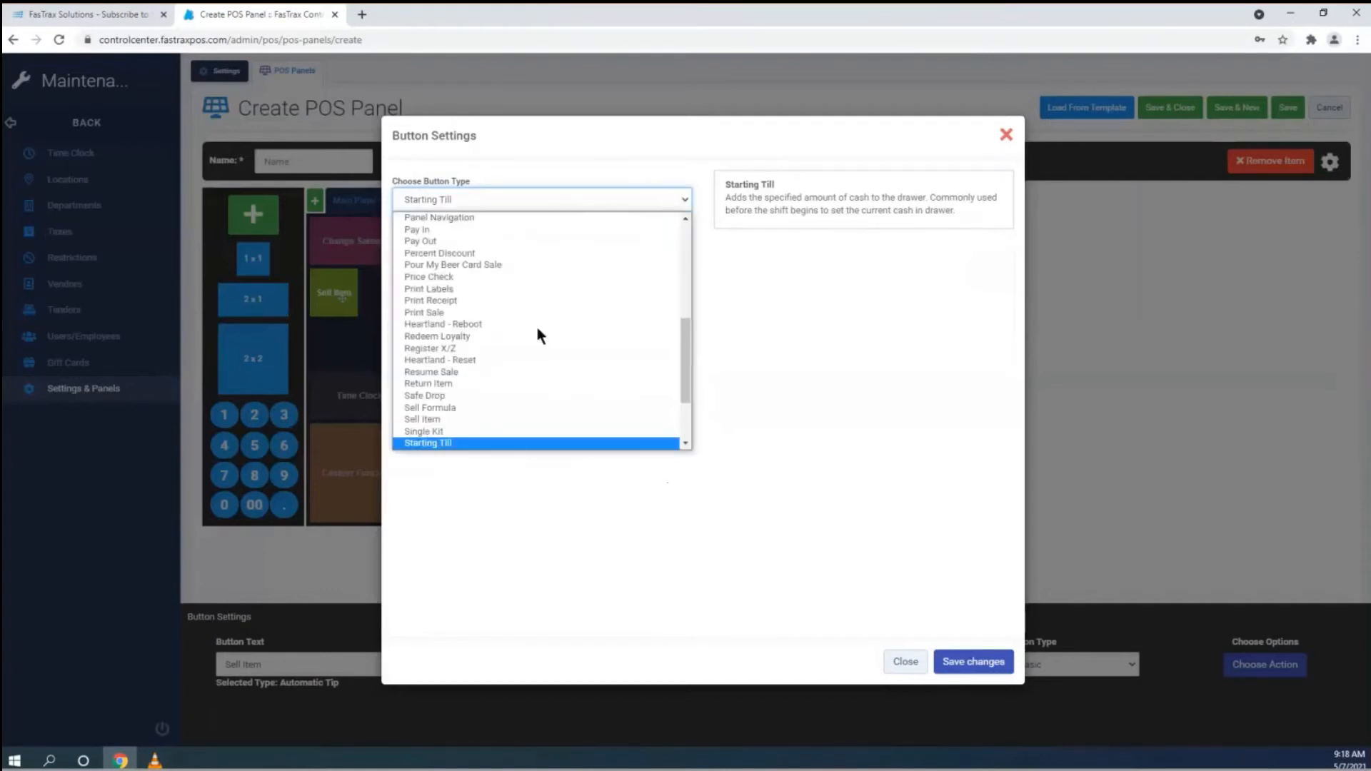
pyautogui.scroll(-3, 537, 328)
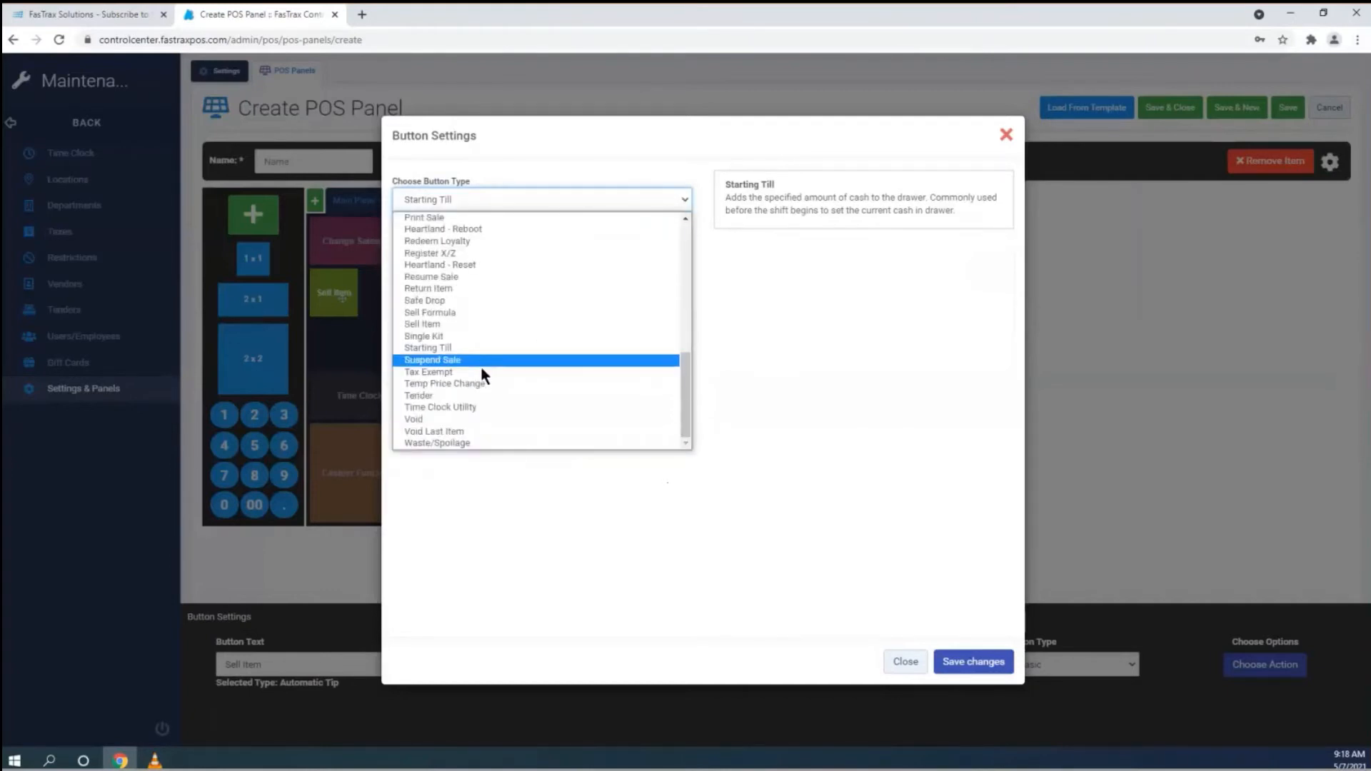
pyautogui.click(458, 372)
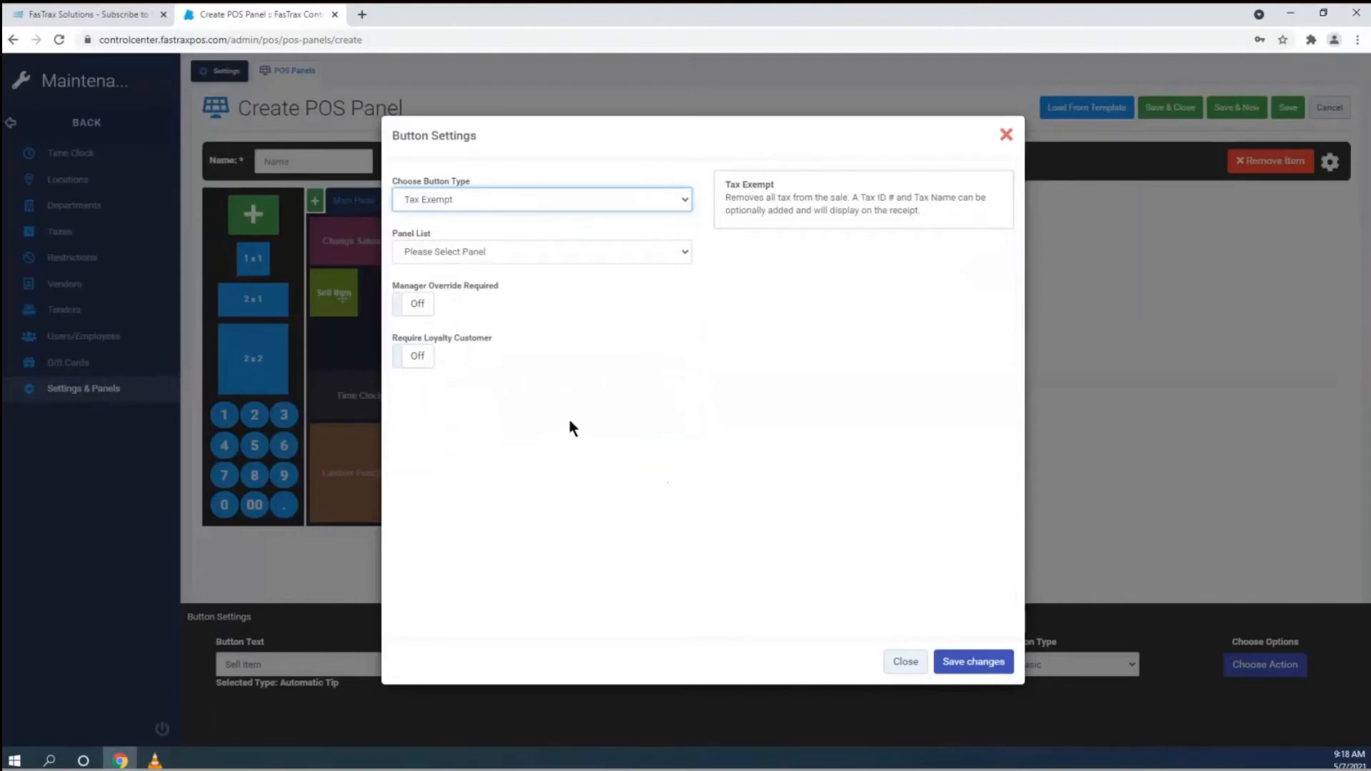
# Change the button type to Temp Price Change.
pyautogui.click(519, 201)
pyautogui.scroll(-2, 479, 343)
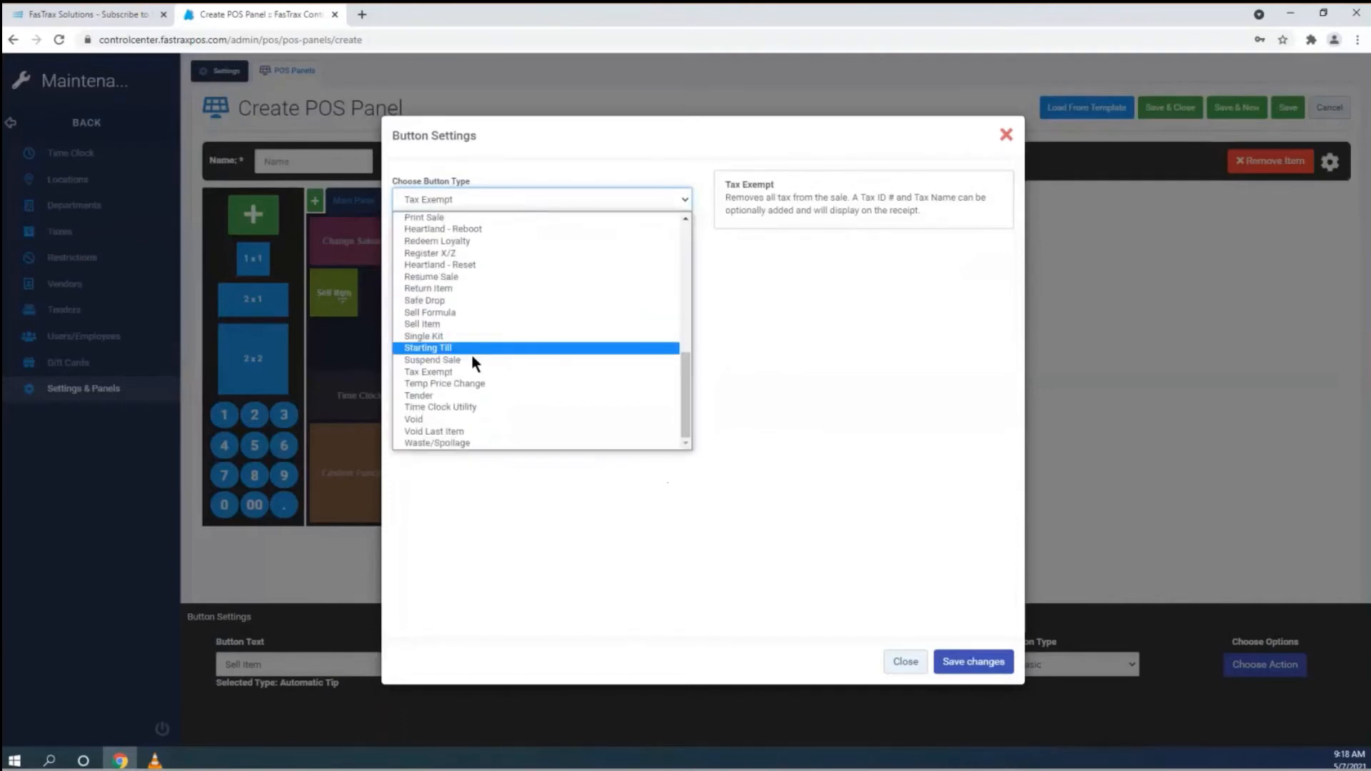
pyautogui.click(532, 386)
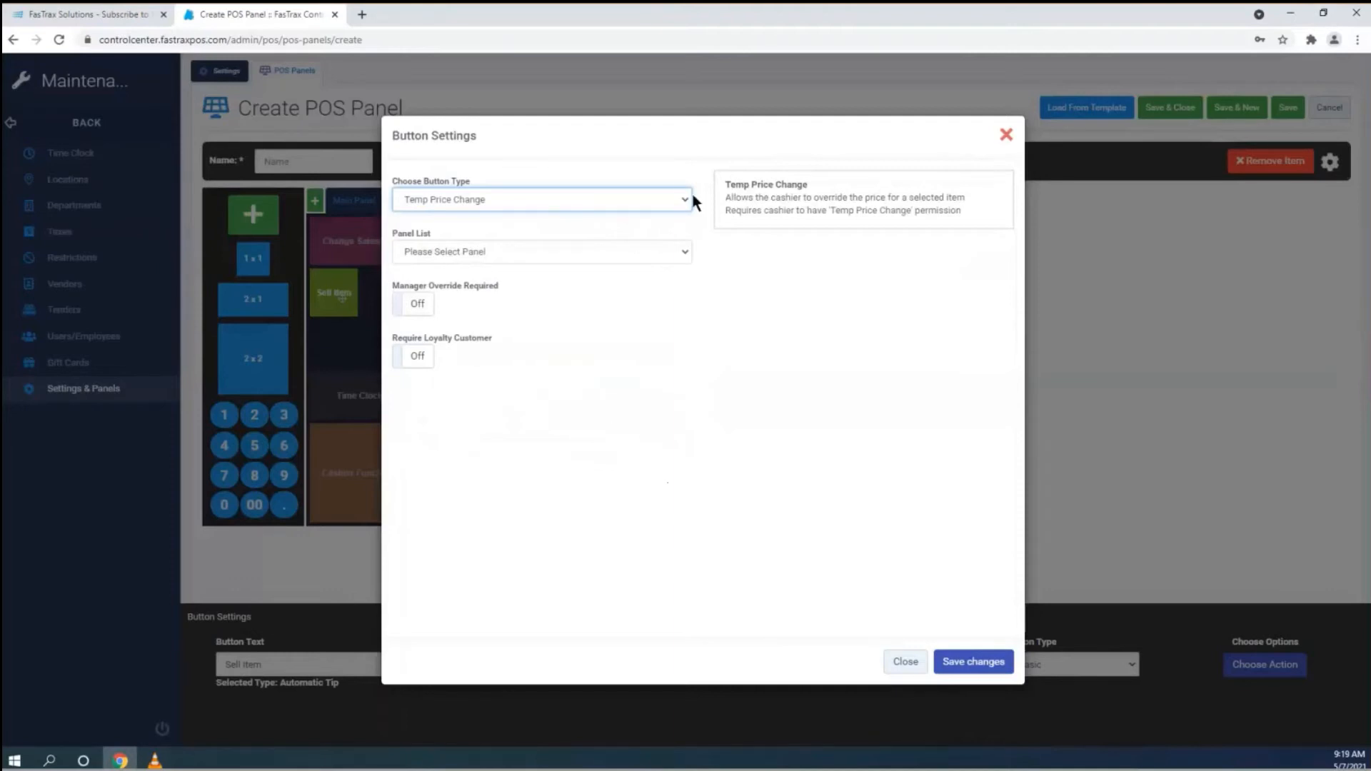
# Change the button type to Tender and check its Tenders options, keeping Cash as the selected tender.
pyautogui.click(668, 199)
pyautogui.scroll(-2, 557, 328)
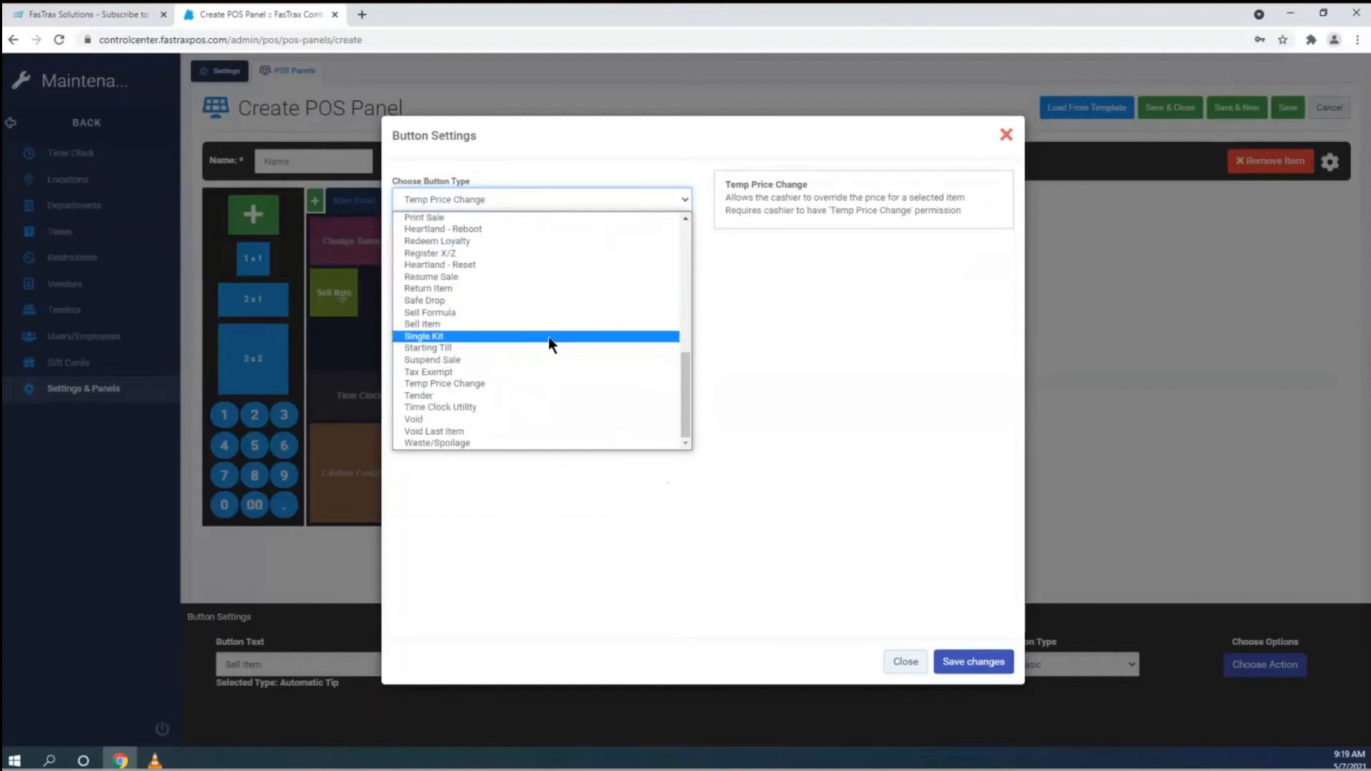
pyautogui.click(500, 395)
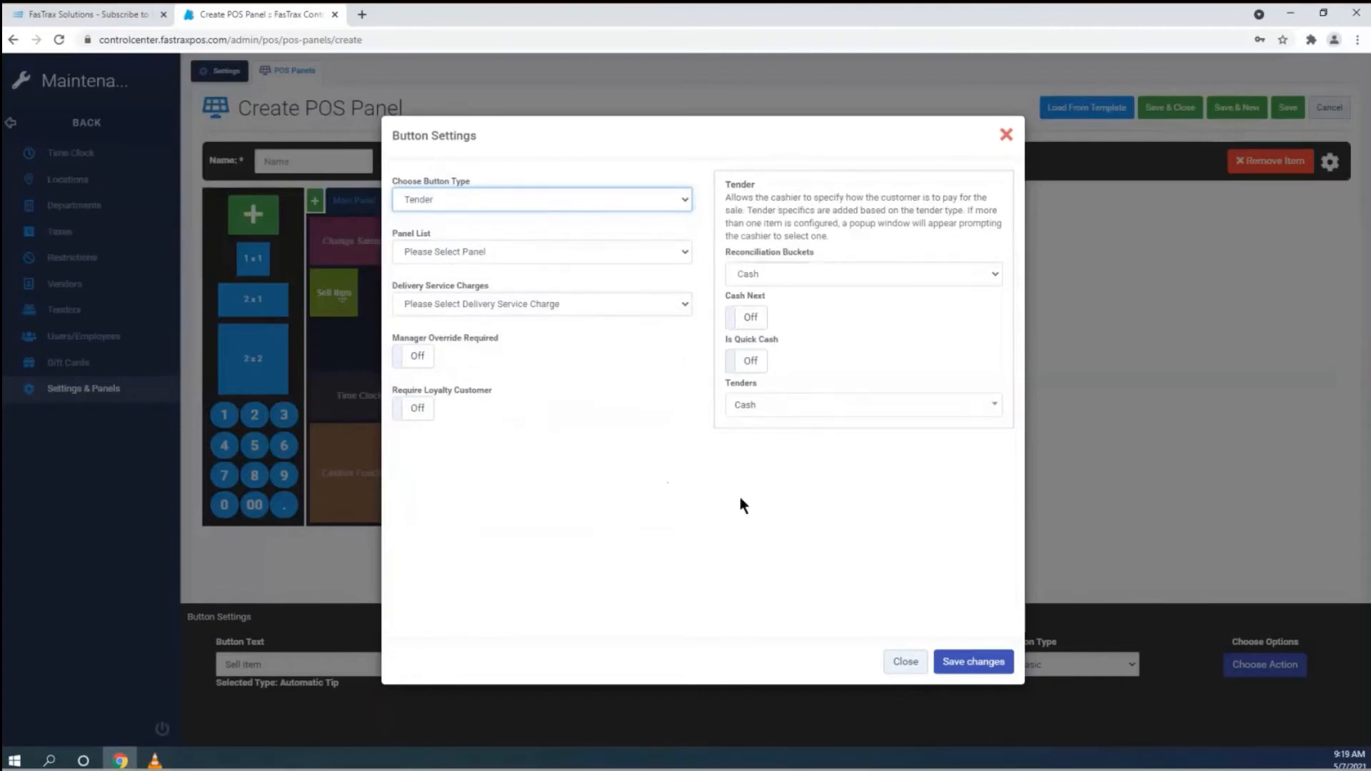
pyautogui.click(772, 406)
pyautogui.click(657, 484)
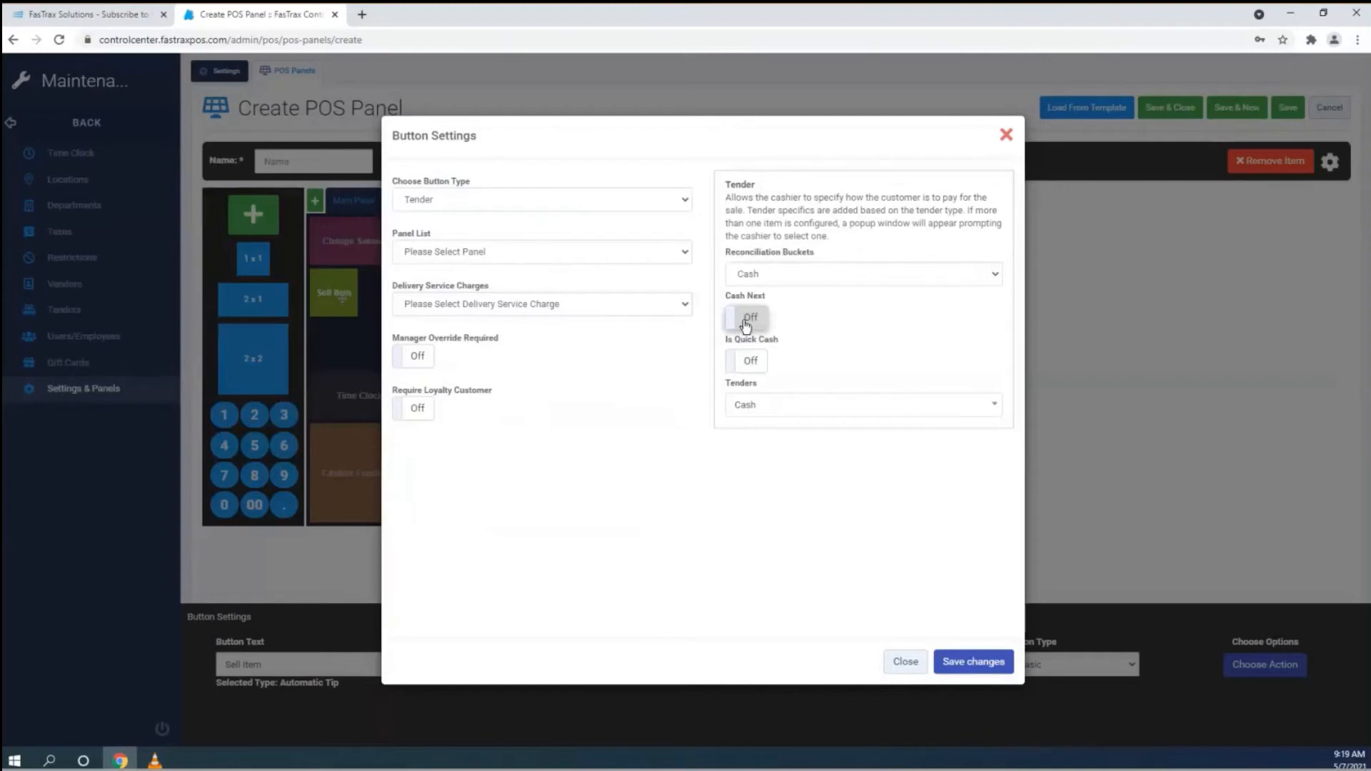
pyautogui.click(465, 205)
pyautogui.scroll(-1, 471, 378)
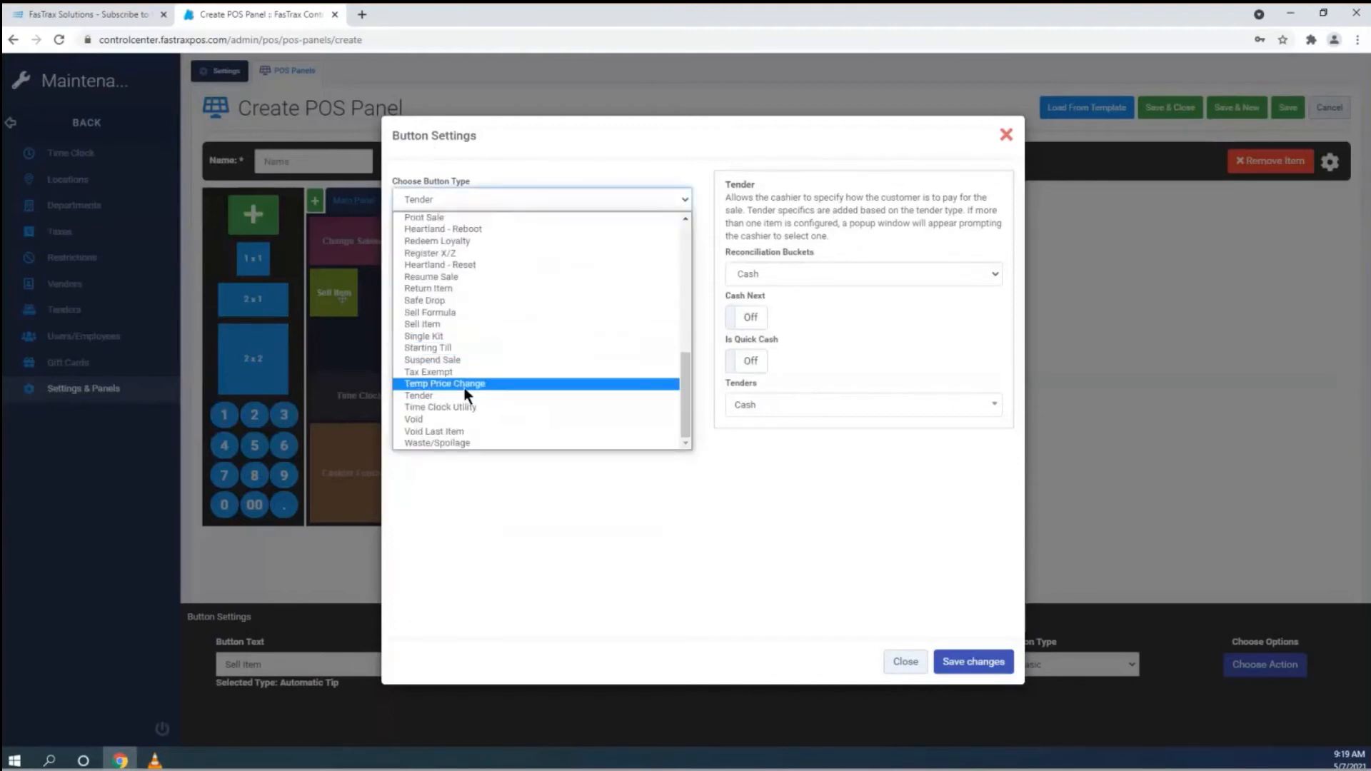
pyautogui.click(480, 397)
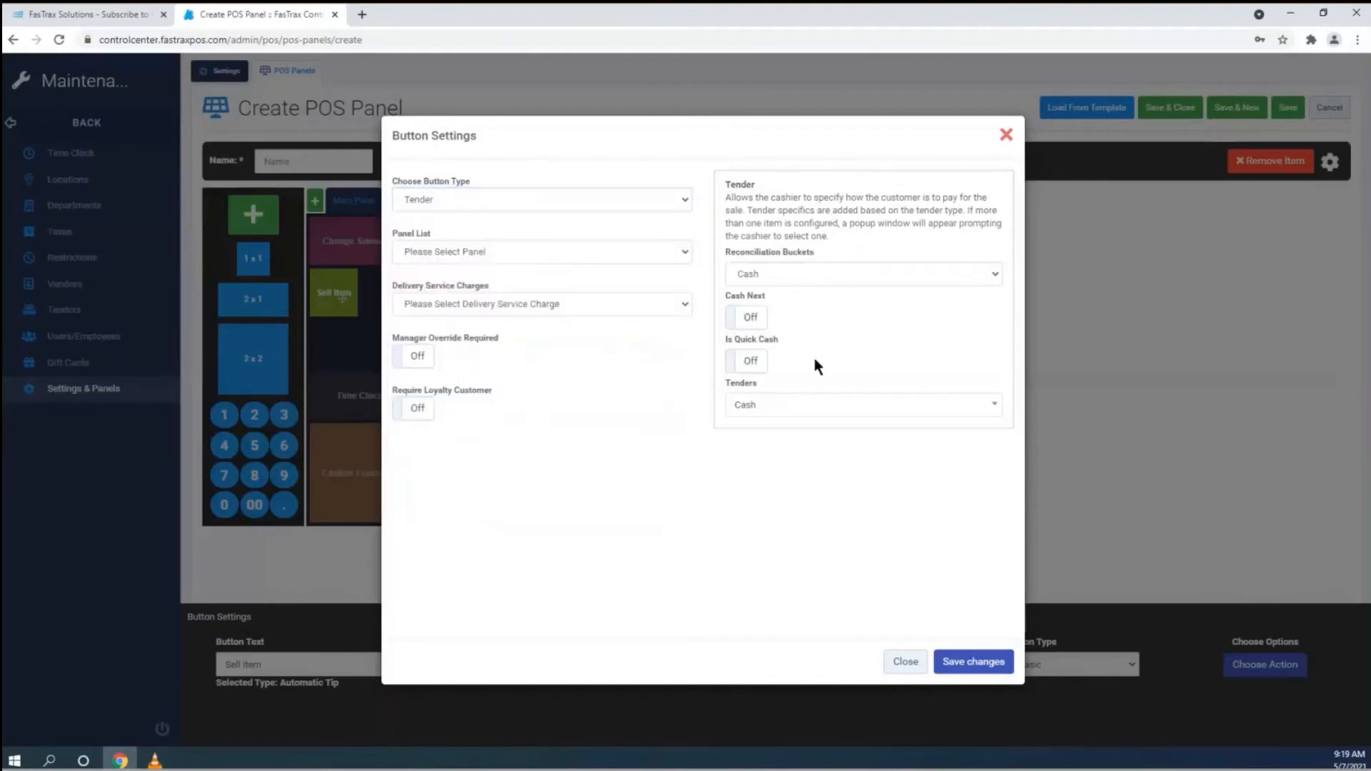
pyautogui.click(791, 360)
pyautogui.click(791, 360)
# Change the button type to Time Clock Utility, and after that to Void.
pyautogui.click(575, 206)
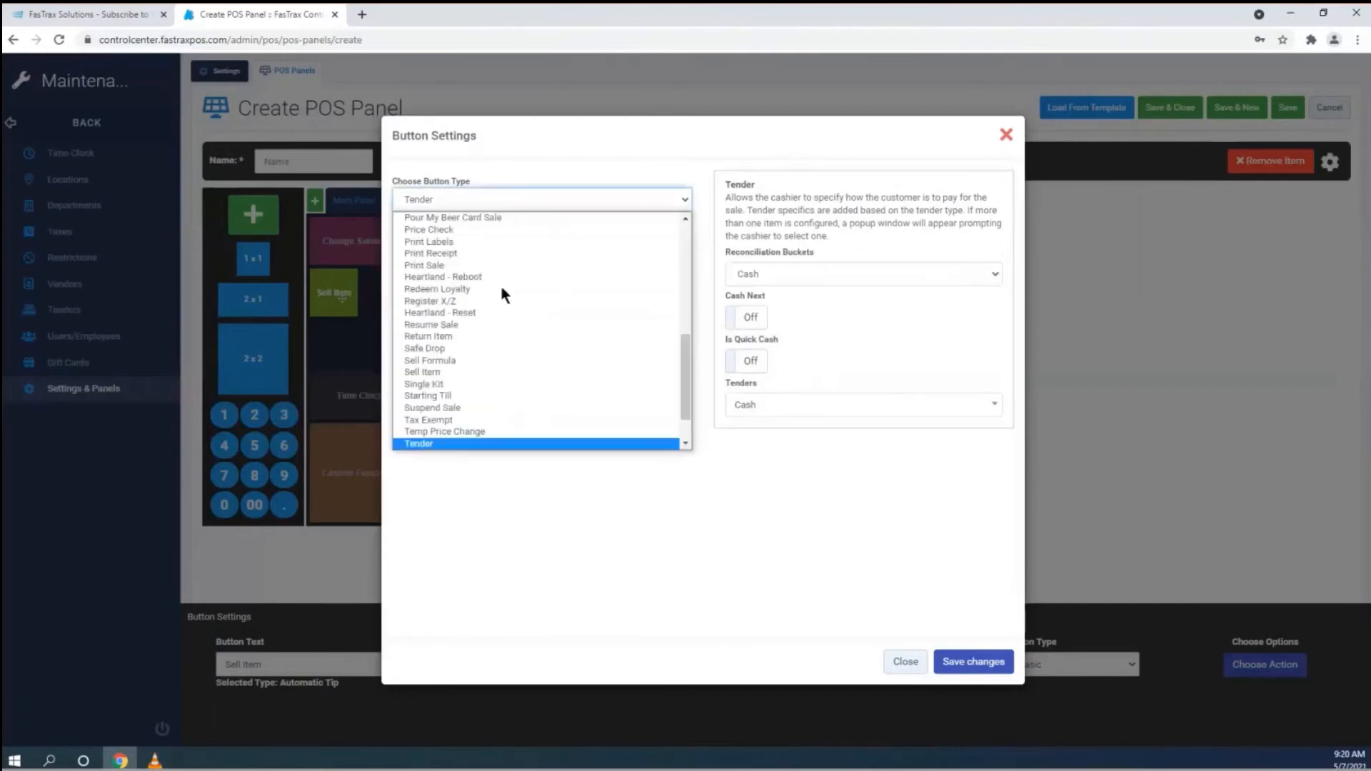
pyautogui.scroll(-2, 493, 336)
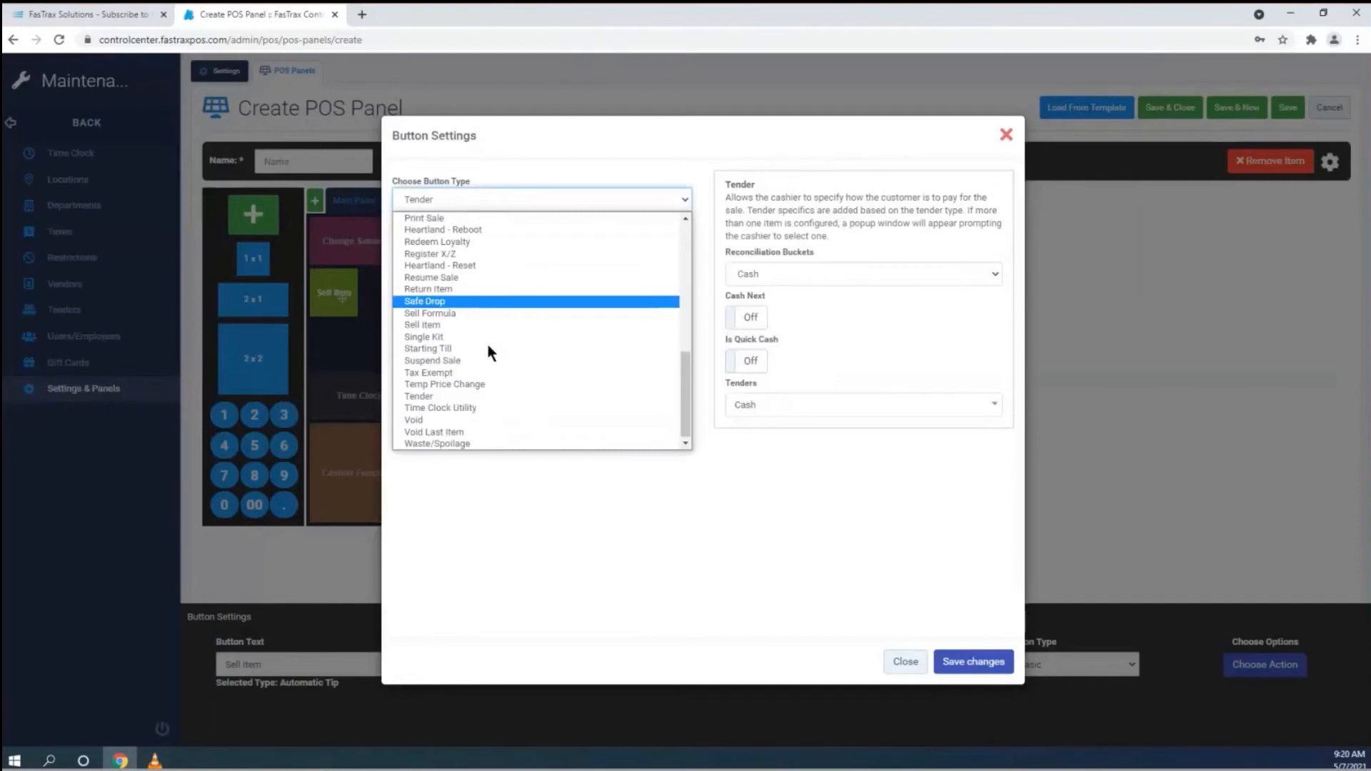
pyautogui.click(486, 409)
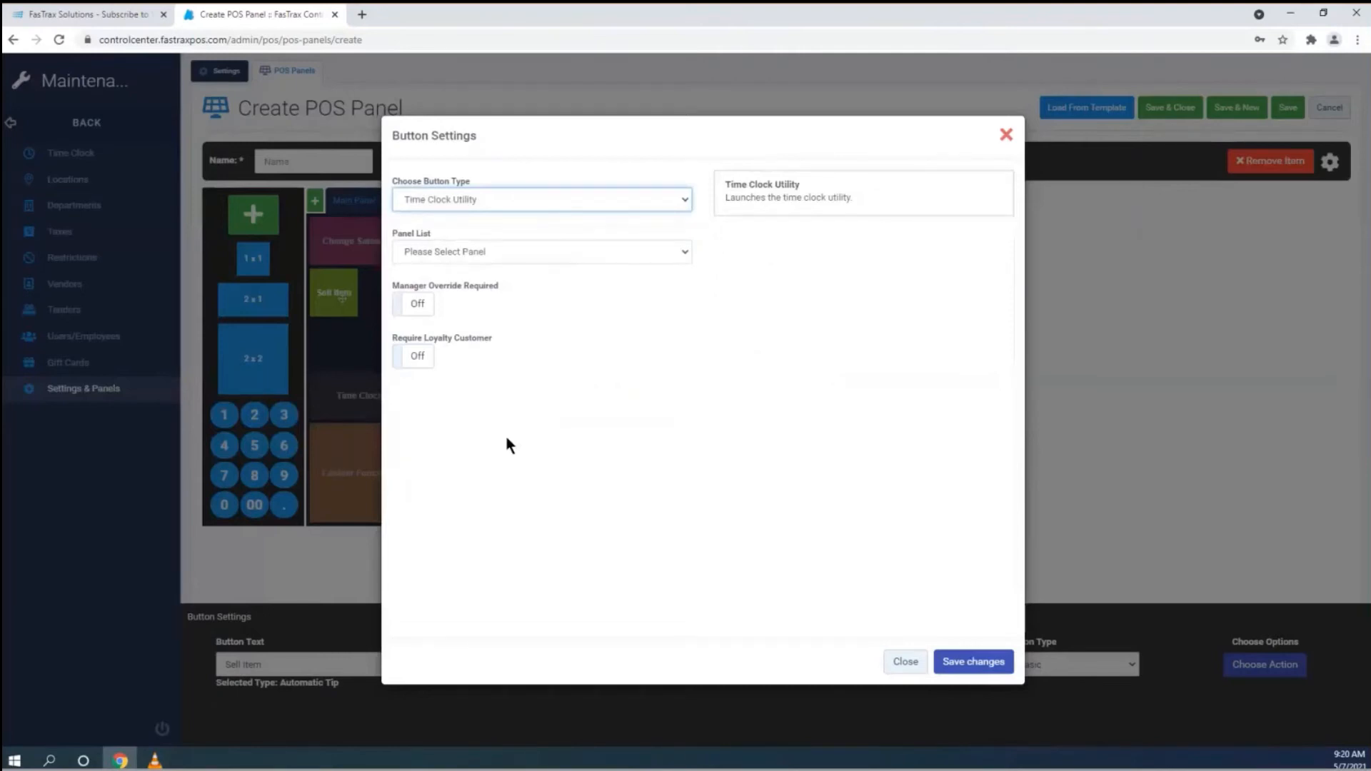
pyautogui.click(580, 203)
pyautogui.scroll(-1, 537, 254)
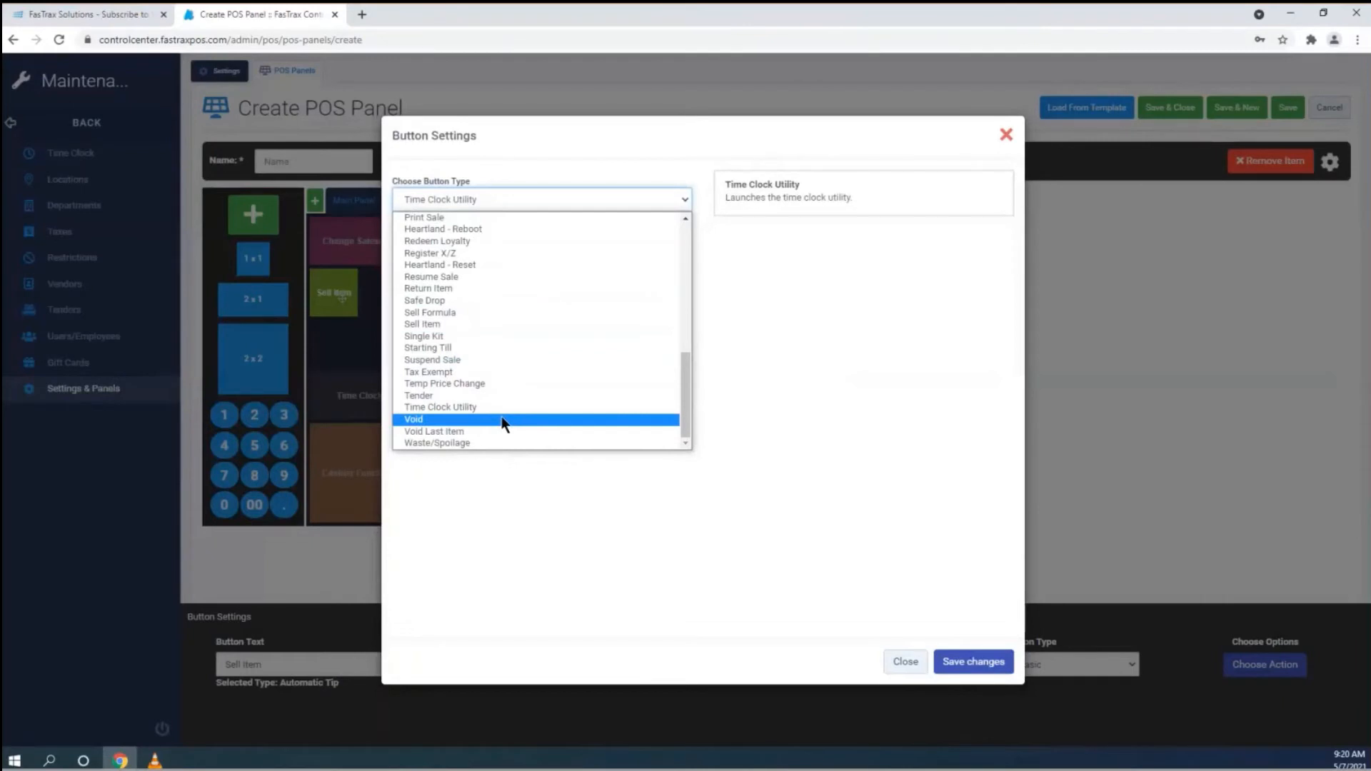
pyautogui.click(503, 421)
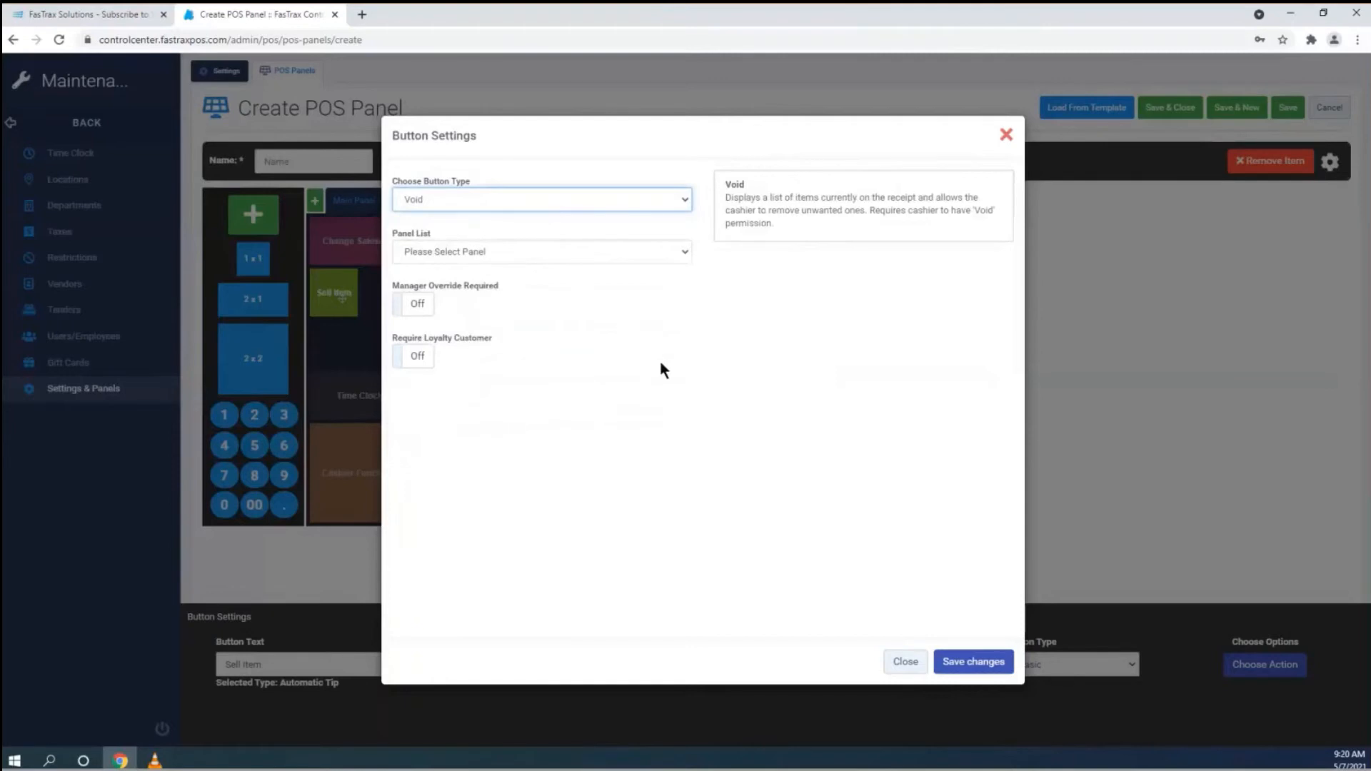
# Change the button type to Void Last Item, and after that to Waste/Spoilage.
pyautogui.click(584, 206)
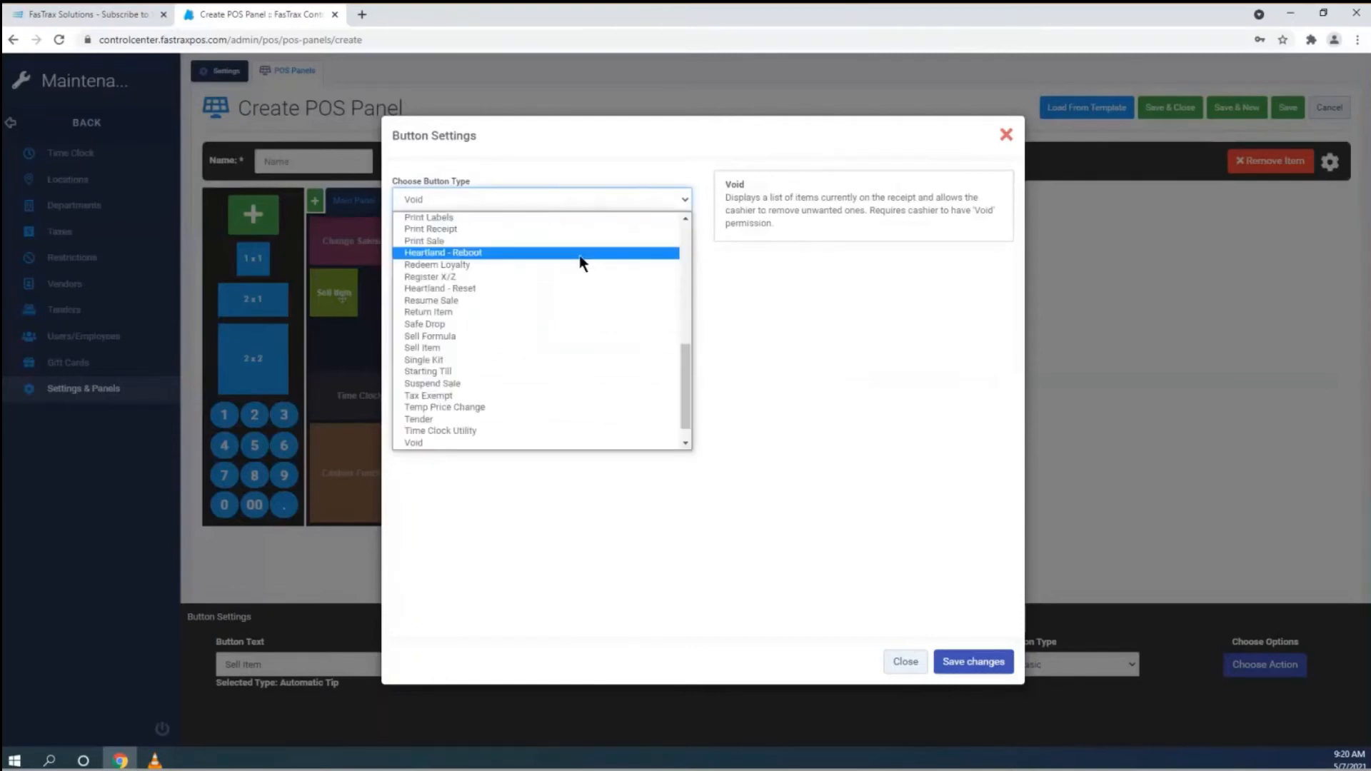
pyautogui.click(450, 437)
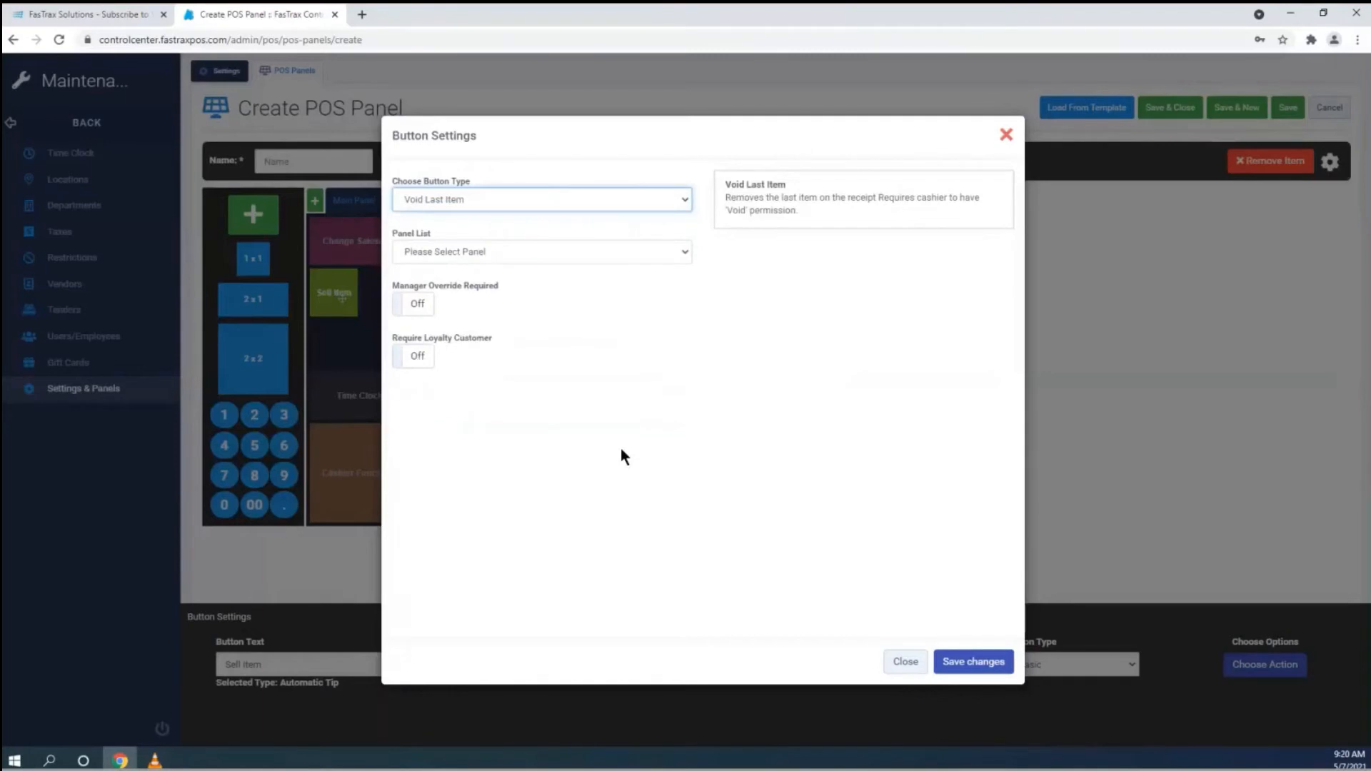
pyautogui.click(584, 200)
pyautogui.click(472, 443)
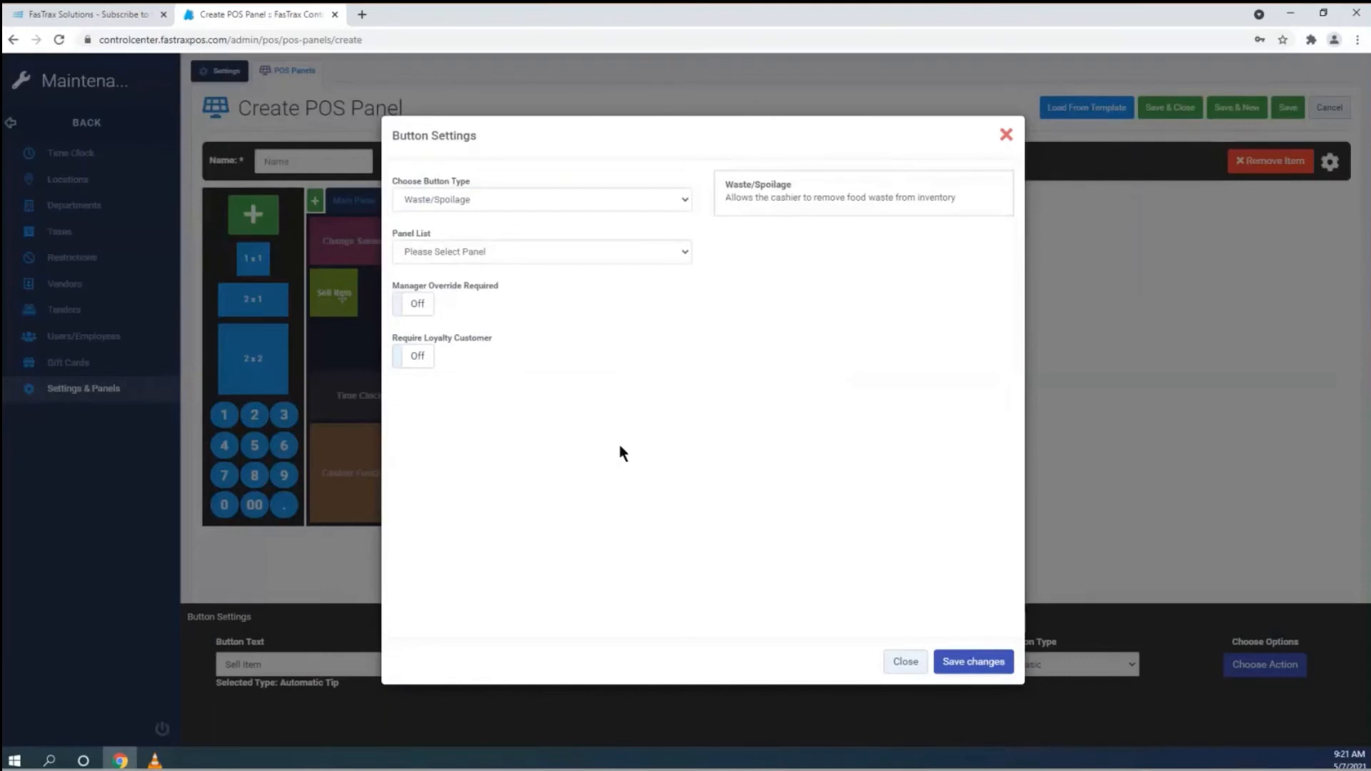
# Close the button settings without saving and enlarge the Sell Item button to two columns by two rows.
pyautogui.click(896, 664)
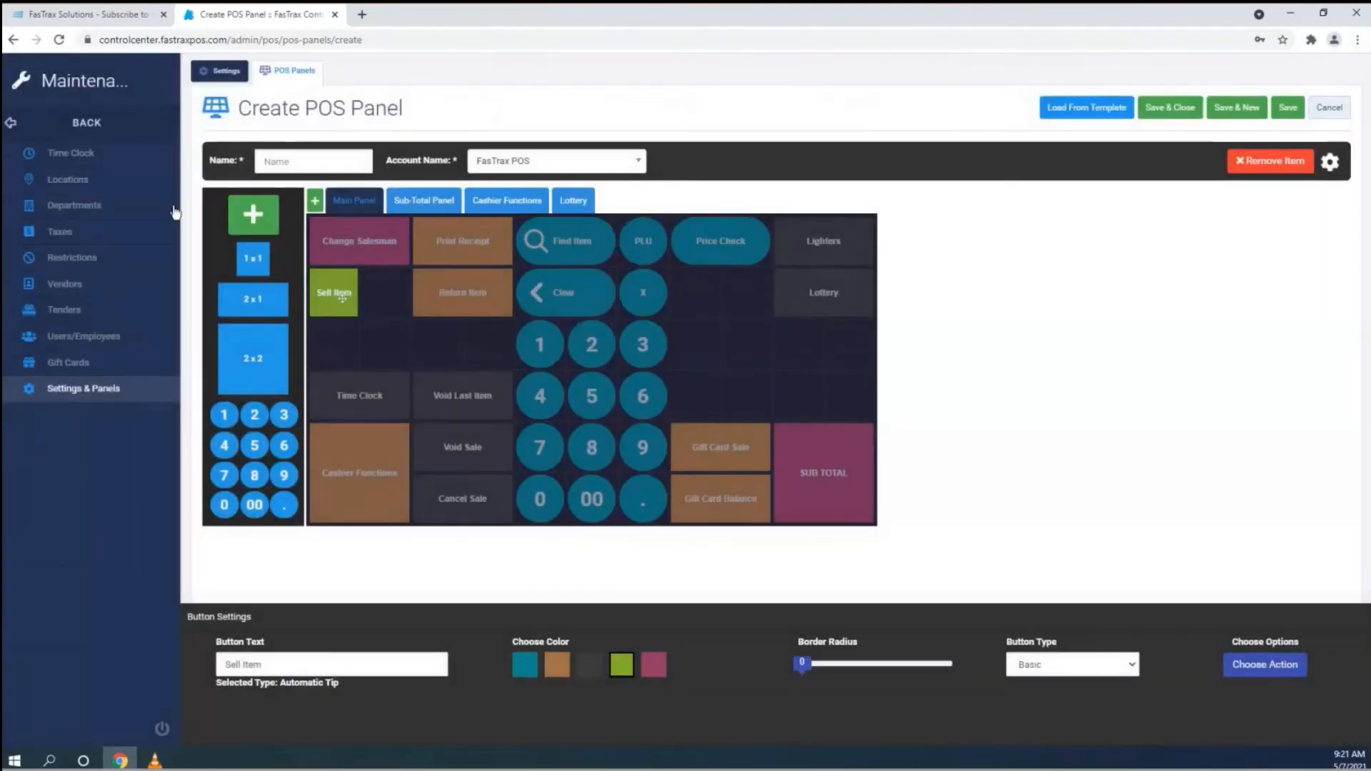
pyautogui.moveTo(356, 315); pyautogui.dragTo(393, 294)
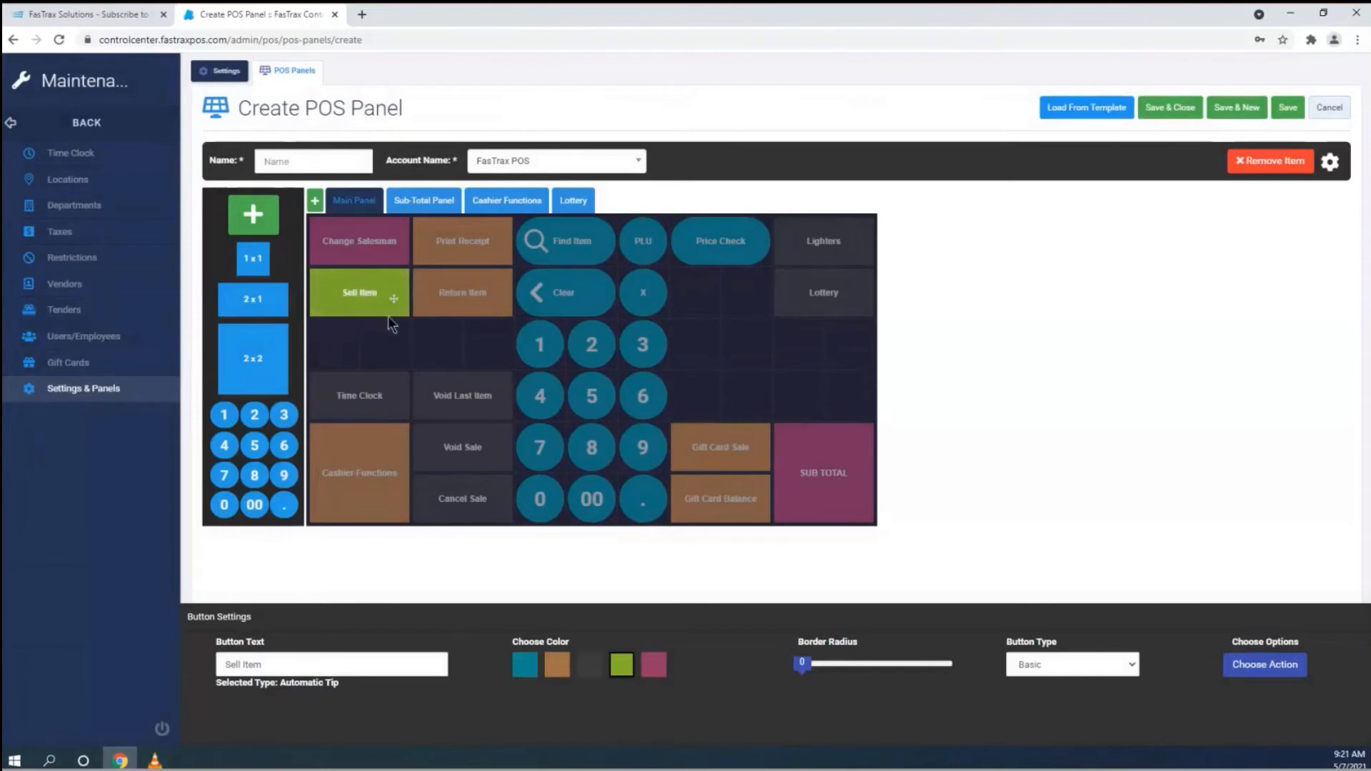
pyautogui.moveTo(404, 312); pyautogui.dragTo(379, 348)
pyautogui.moveTo(375, 366); pyautogui.dragTo(375, 368)
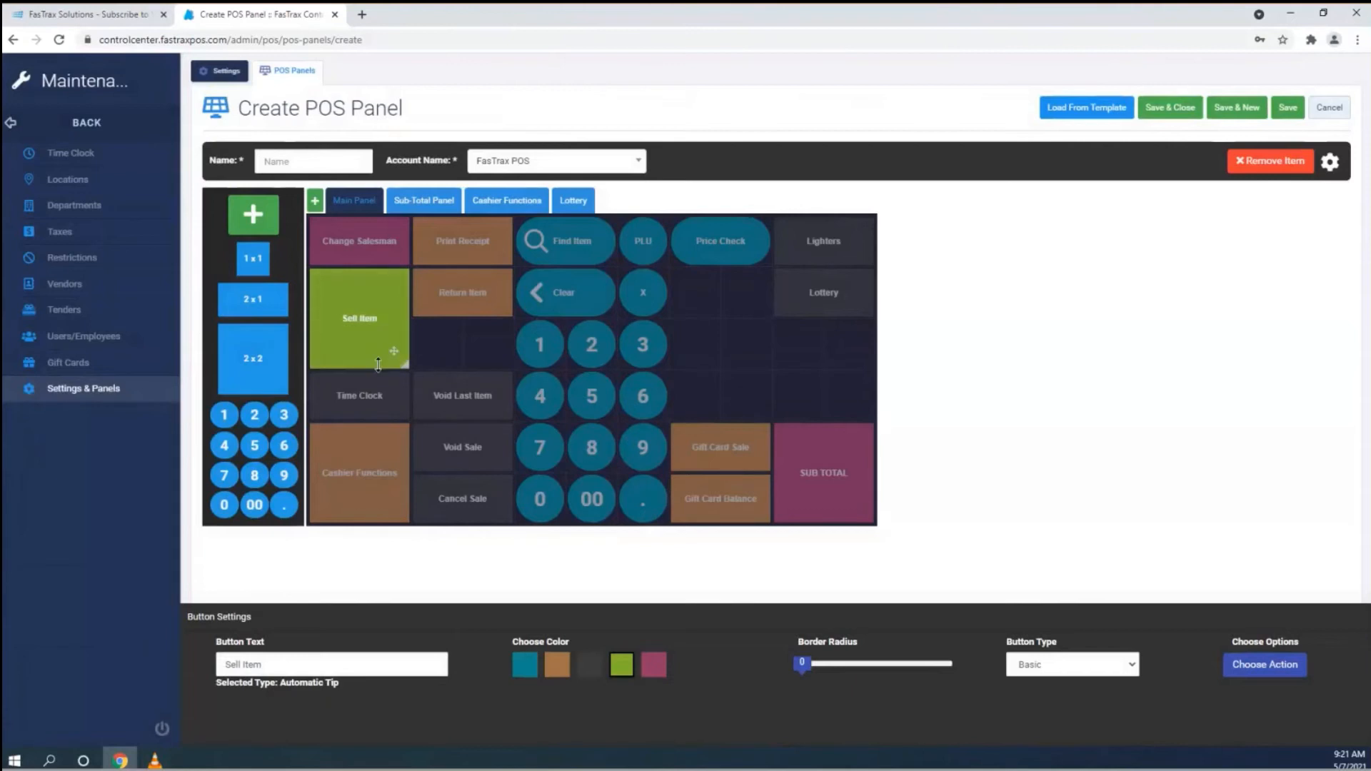
# Try the available theme colours on the Sell Item button, ending with pink.
pyautogui.click(529, 670)
pyautogui.click(560, 669)
pyautogui.click(580, 668)
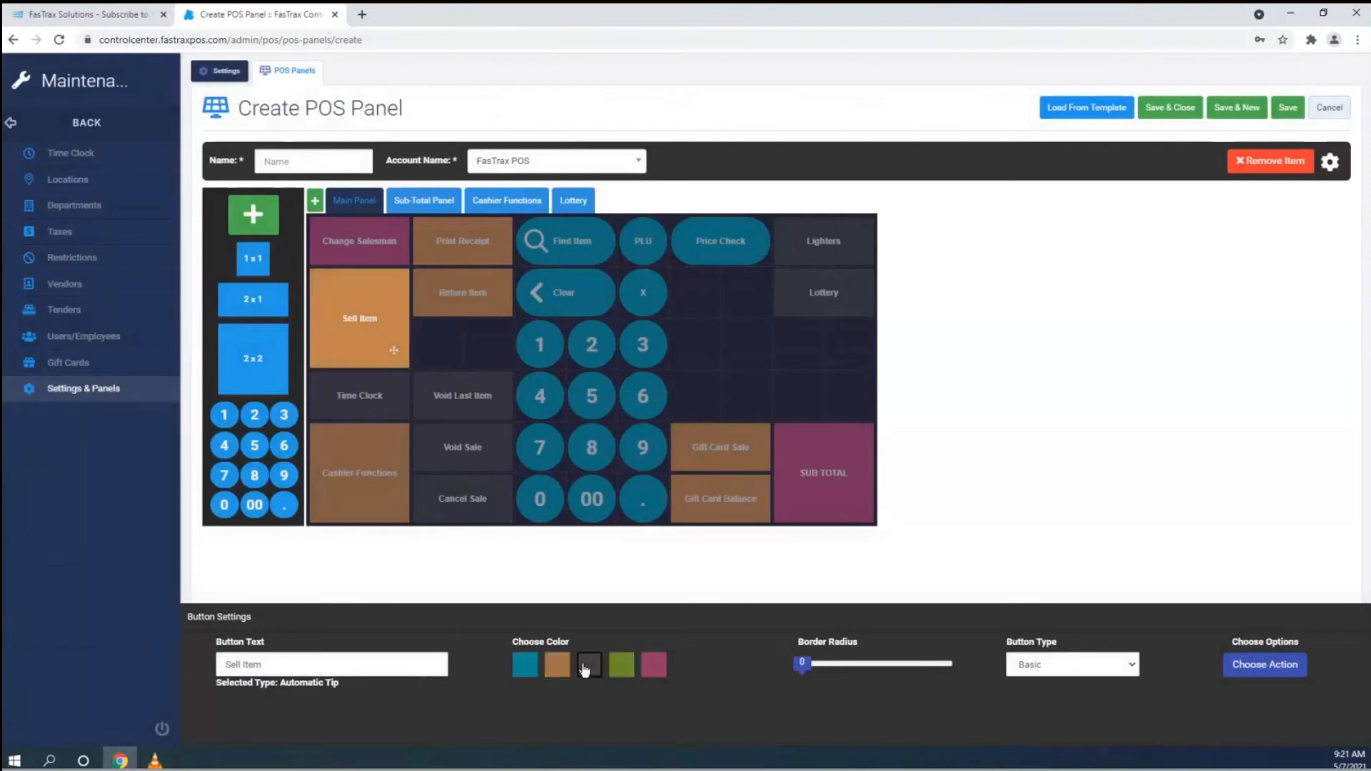
pyautogui.click(623, 667)
pyautogui.click(647, 668)
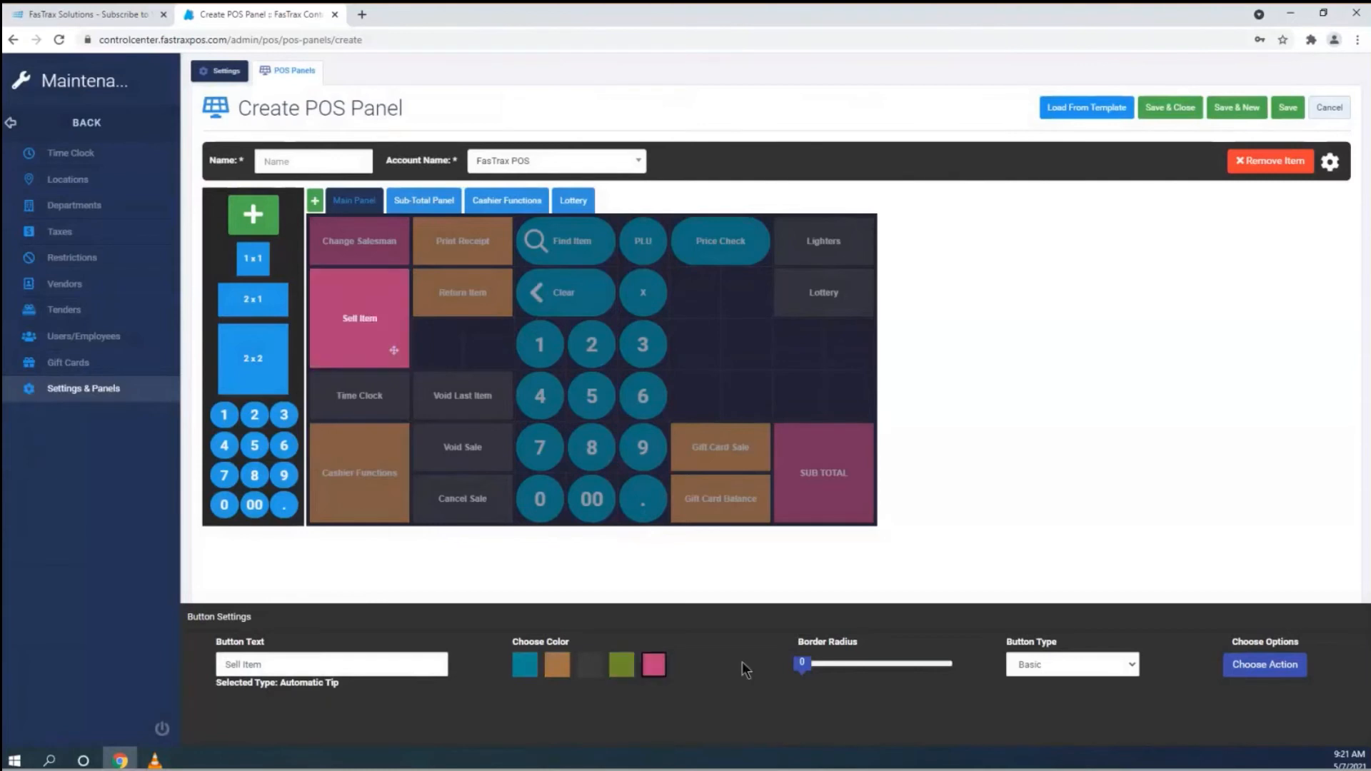
# Try a border radius of 35 on the Sell Item button, reduce it to 4, and keep the button style as Basic.
pyautogui.moveTo(808, 669); pyautogui.dragTo(972, 670)
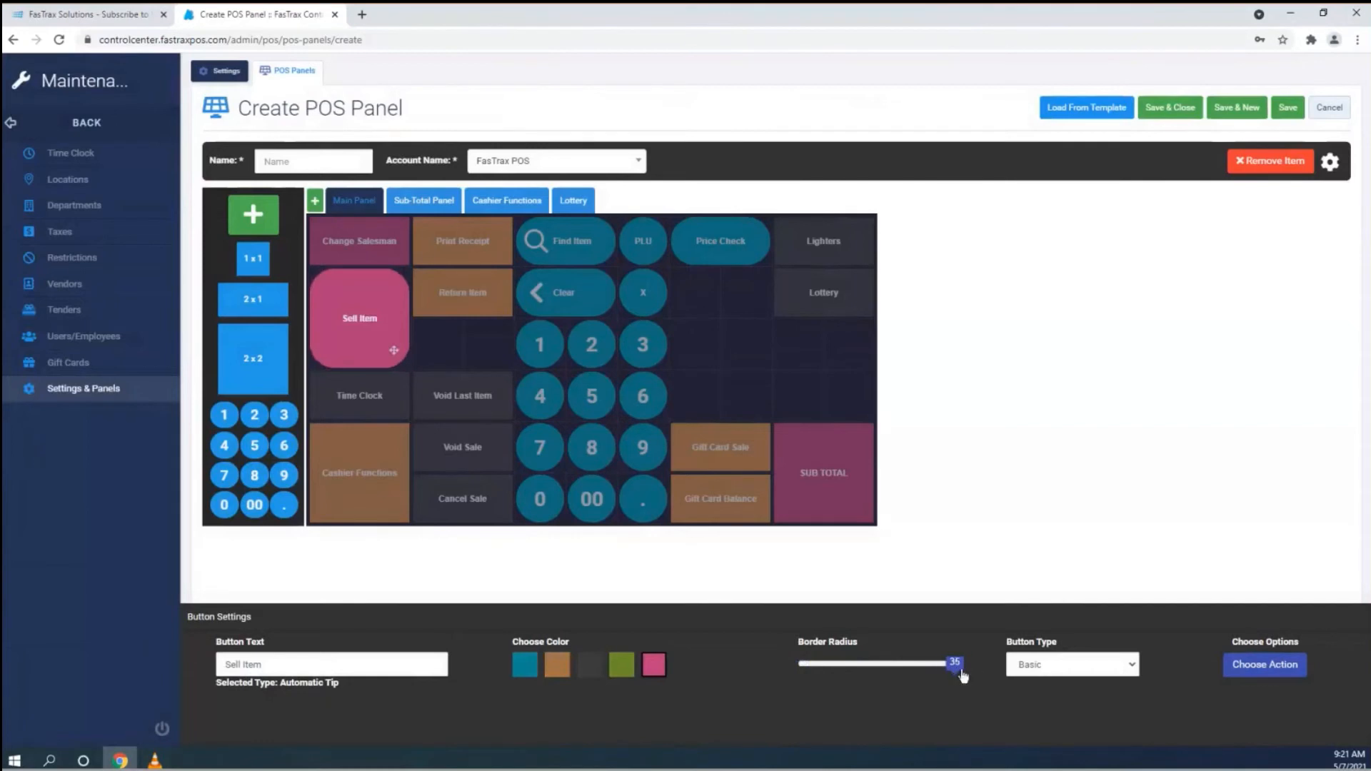
pyautogui.press('Left')
pyautogui.press('Left')
pyautogui.press('Left')
pyautogui.press('Left')
pyautogui.press('Left')
pyautogui.press('Left')
pyautogui.press('Left')
pyautogui.press('Left')
pyautogui.press('Left')
pyautogui.press('Left')
pyautogui.press('Left')
pyautogui.press('Left')
pyautogui.press('Left')
pyautogui.press('Left')
pyautogui.press('Left')
pyautogui.press('Left')
pyautogui.press('Left')
pyautogui.press('Left')
pyautogui.press('Left')
pyautogui.press('Left')
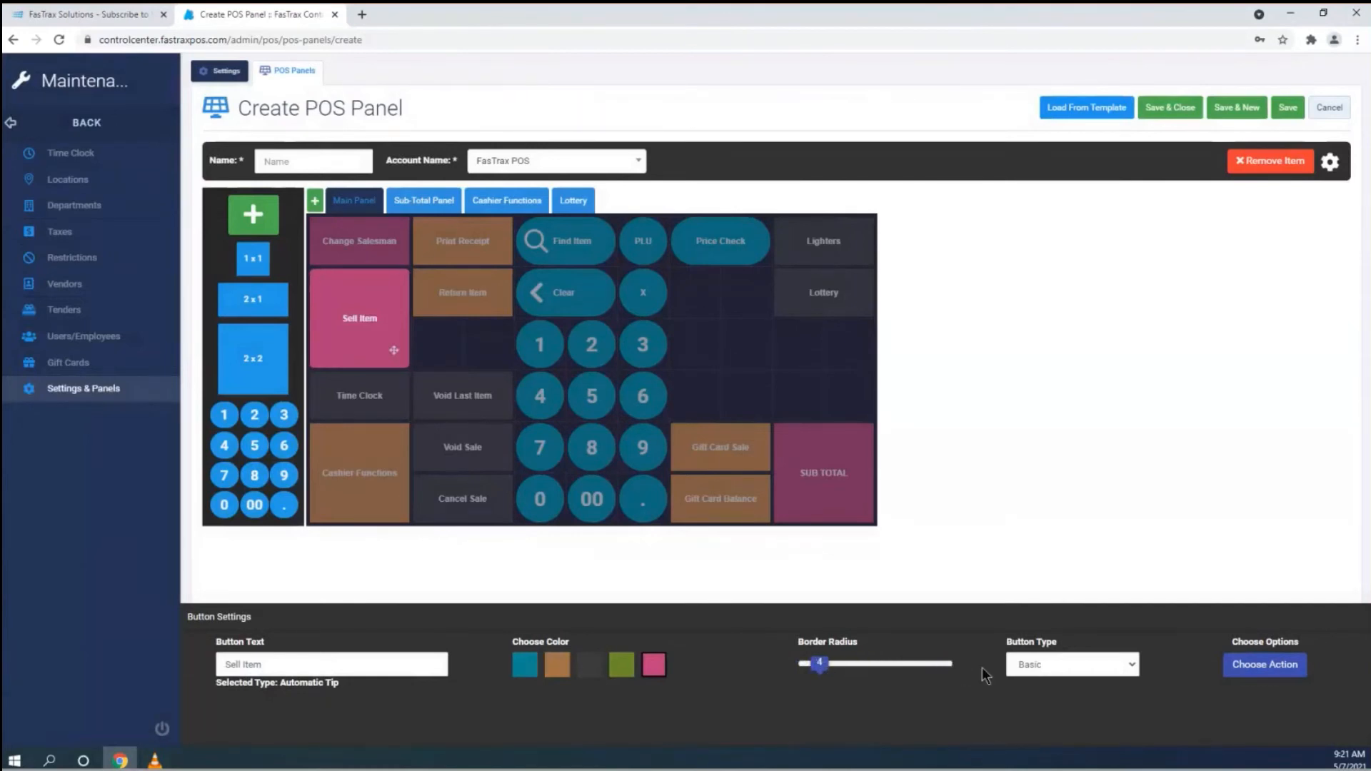
pyautogui.click(1028, 665)
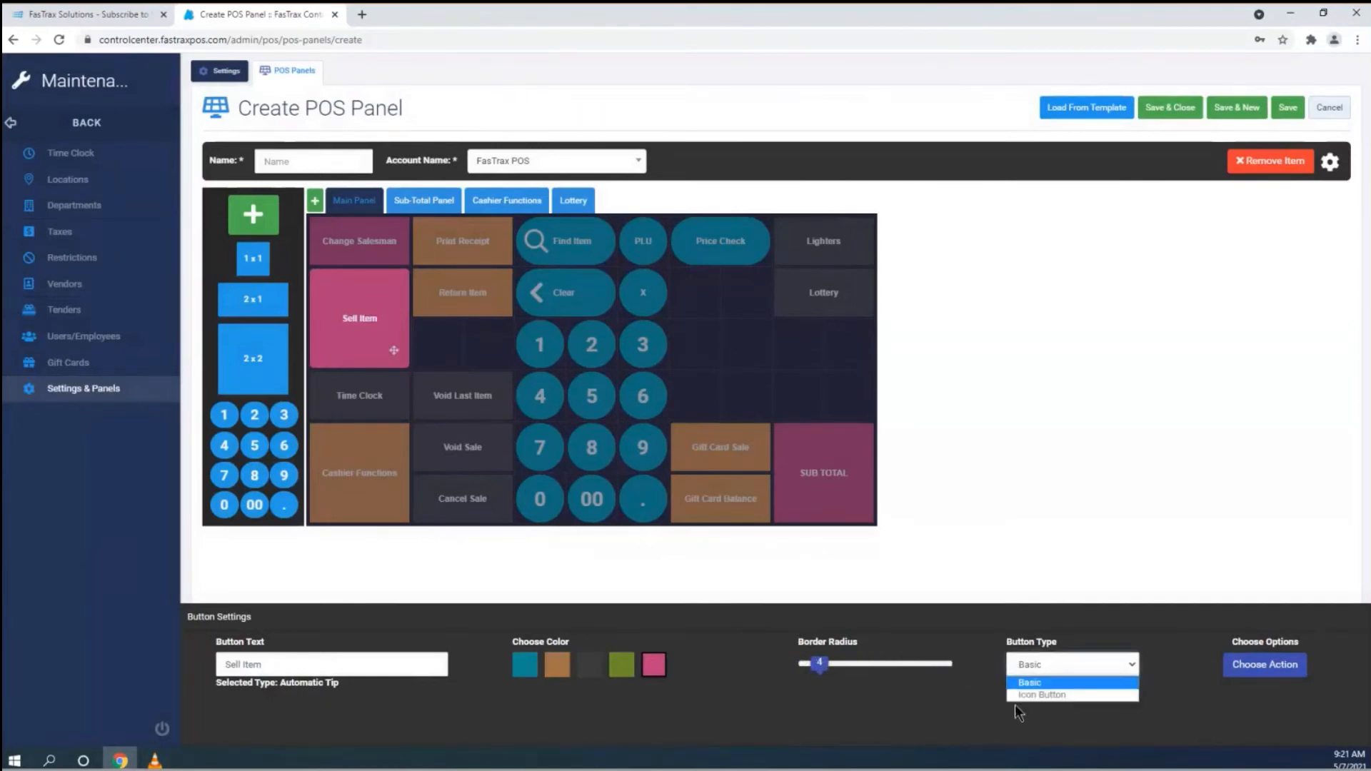
pyautogui.click(939, 645)
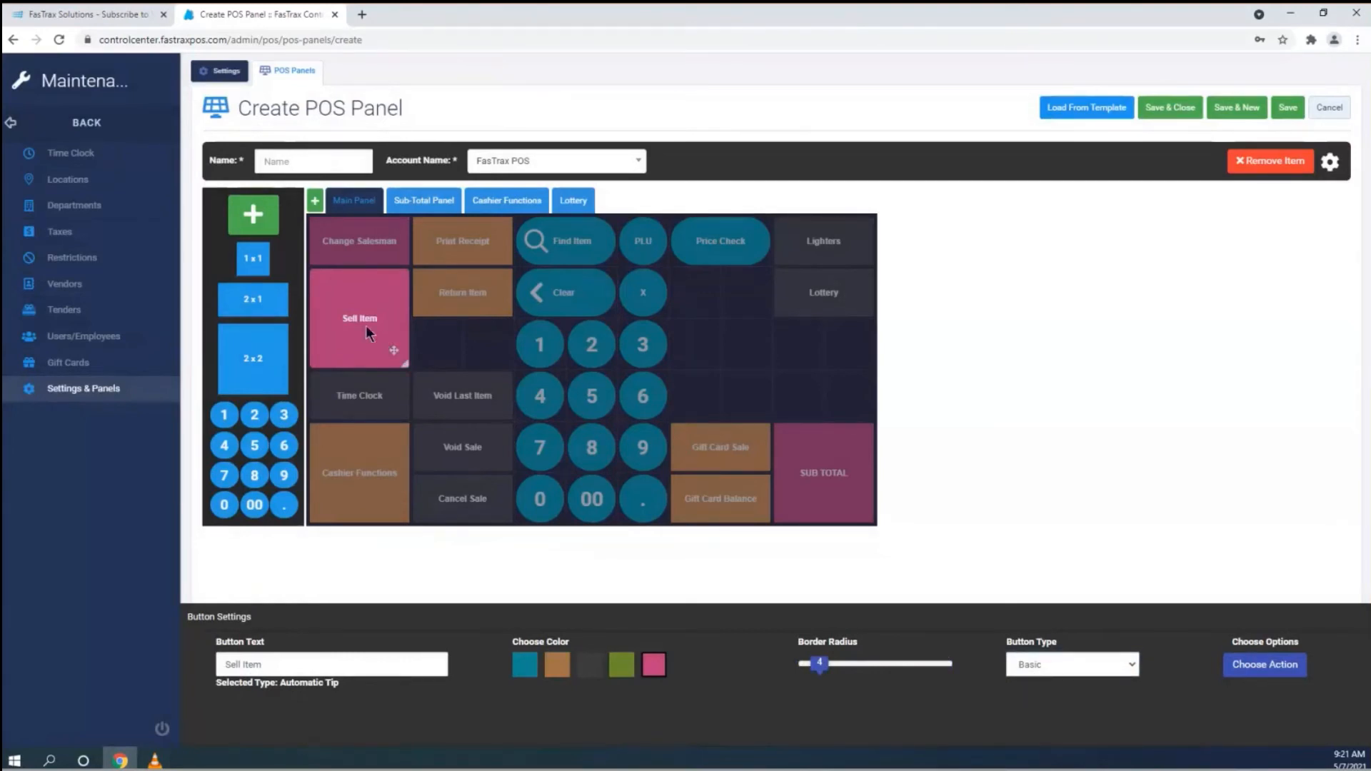
# Change the button's action type from Automatic Tip to Sell Item.
pyautogui.click(1270, 671)
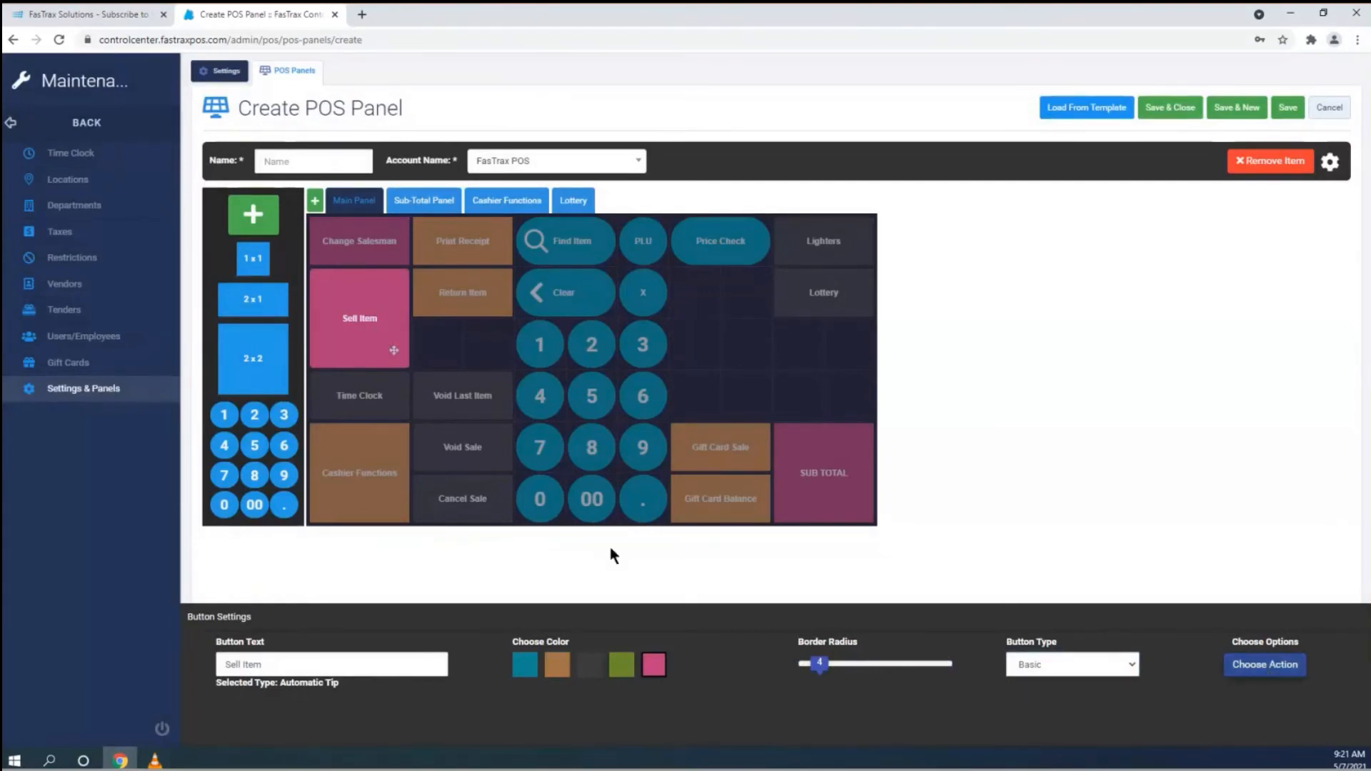
pyautogui.click(464, 199)
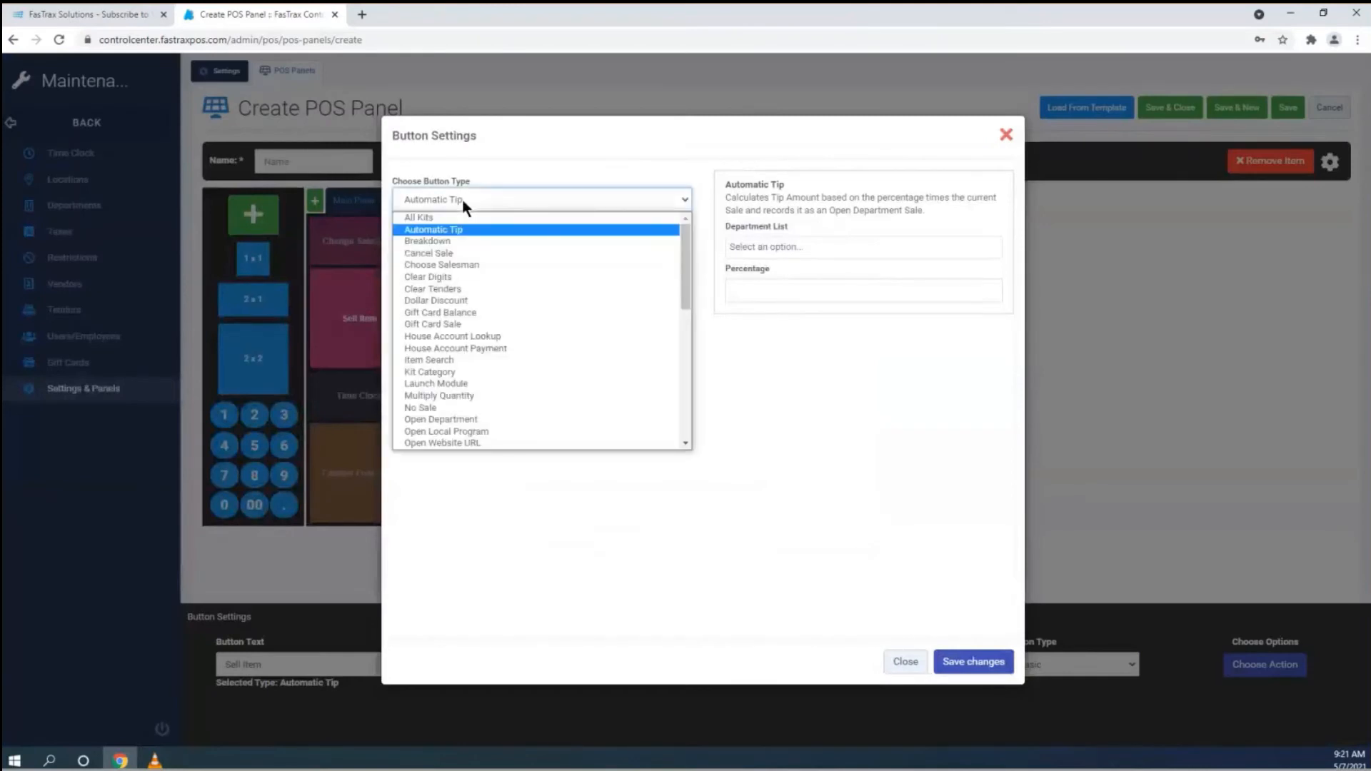
pyautogui.write('se')
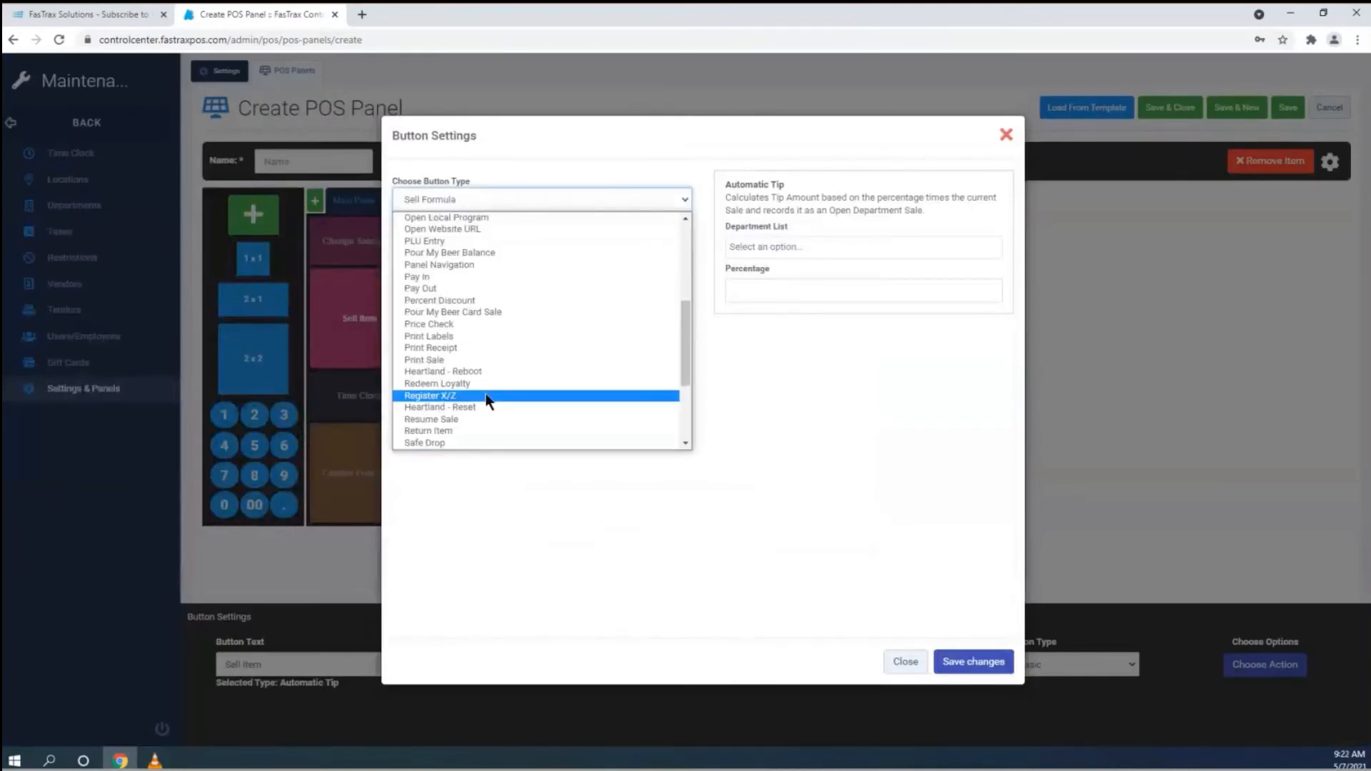
pyautogui.scroll(-3, 457, 391)
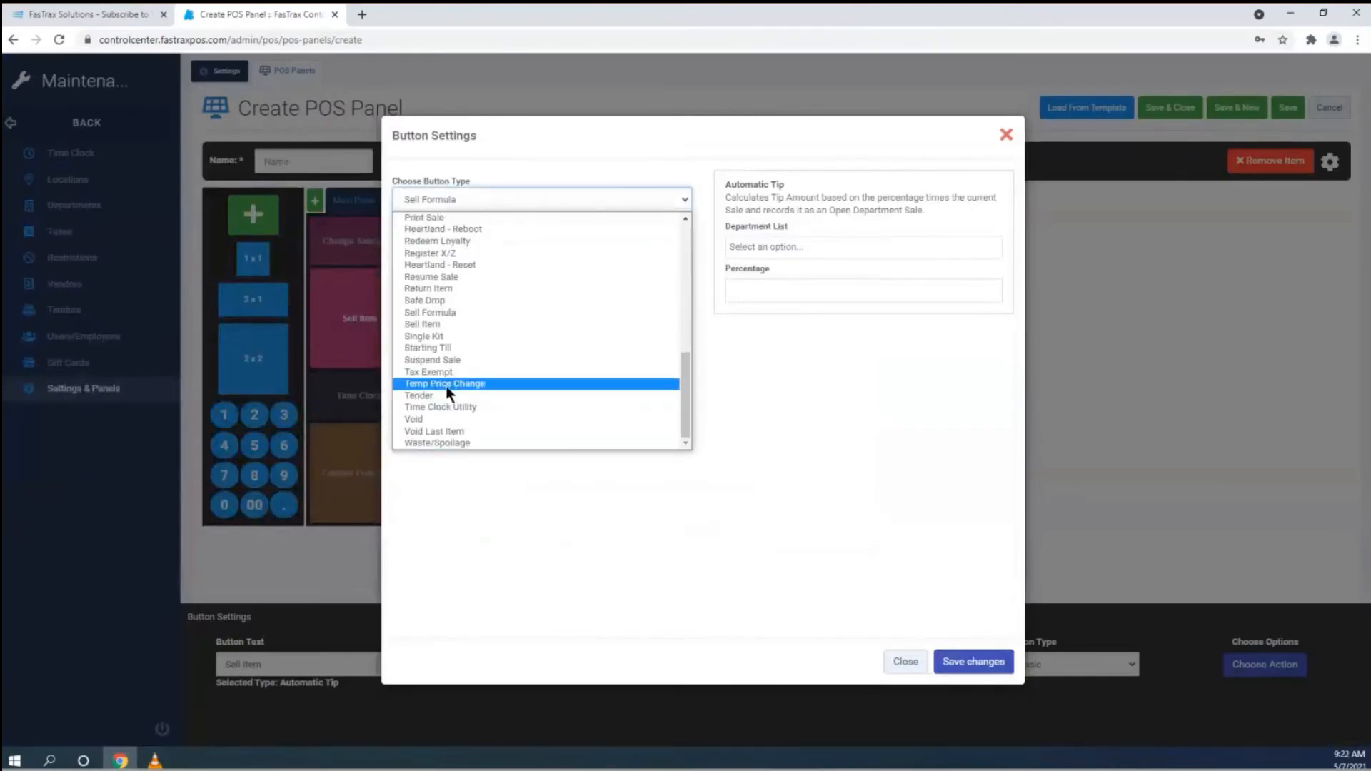
pyautogui.click(435, 324)
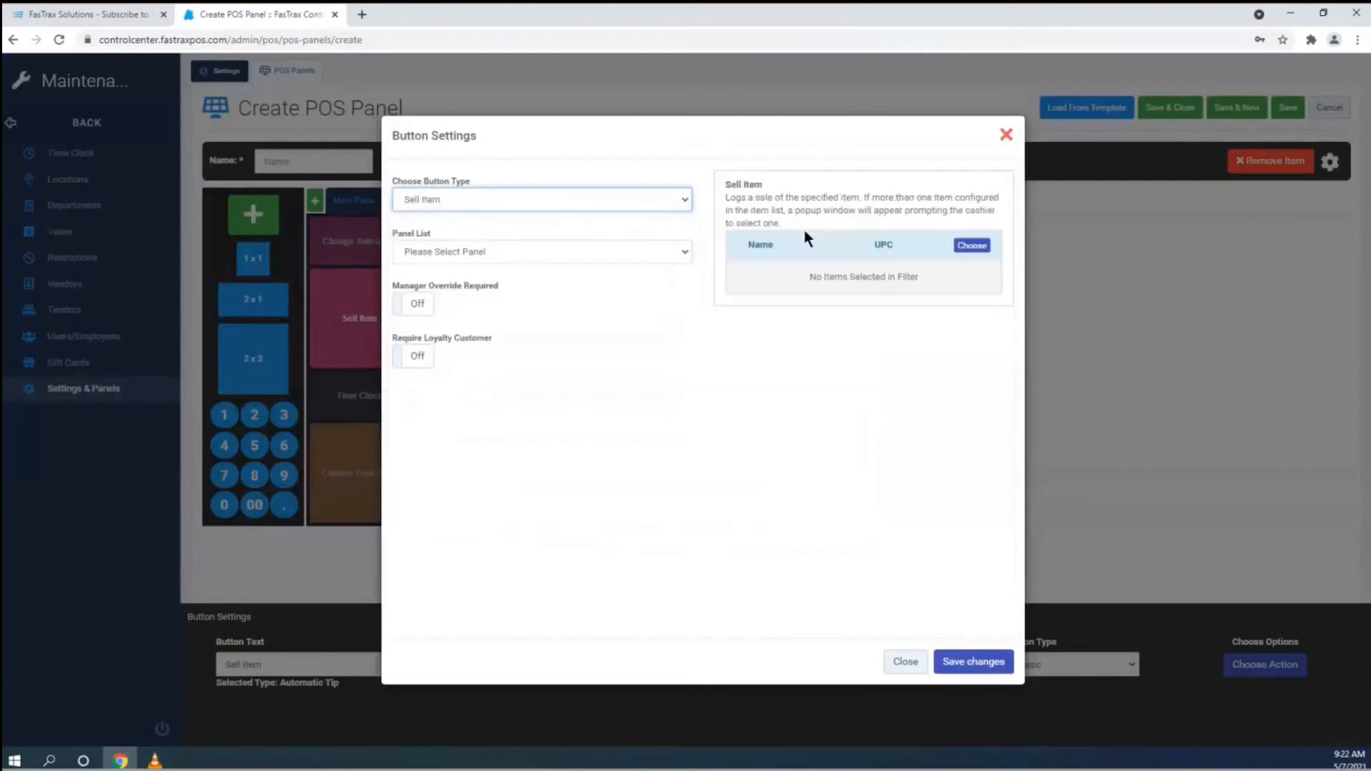
# Add American Spirit Pack to the Sell Item button's product list and save the button settings.
pyautogui.click(966, 246)
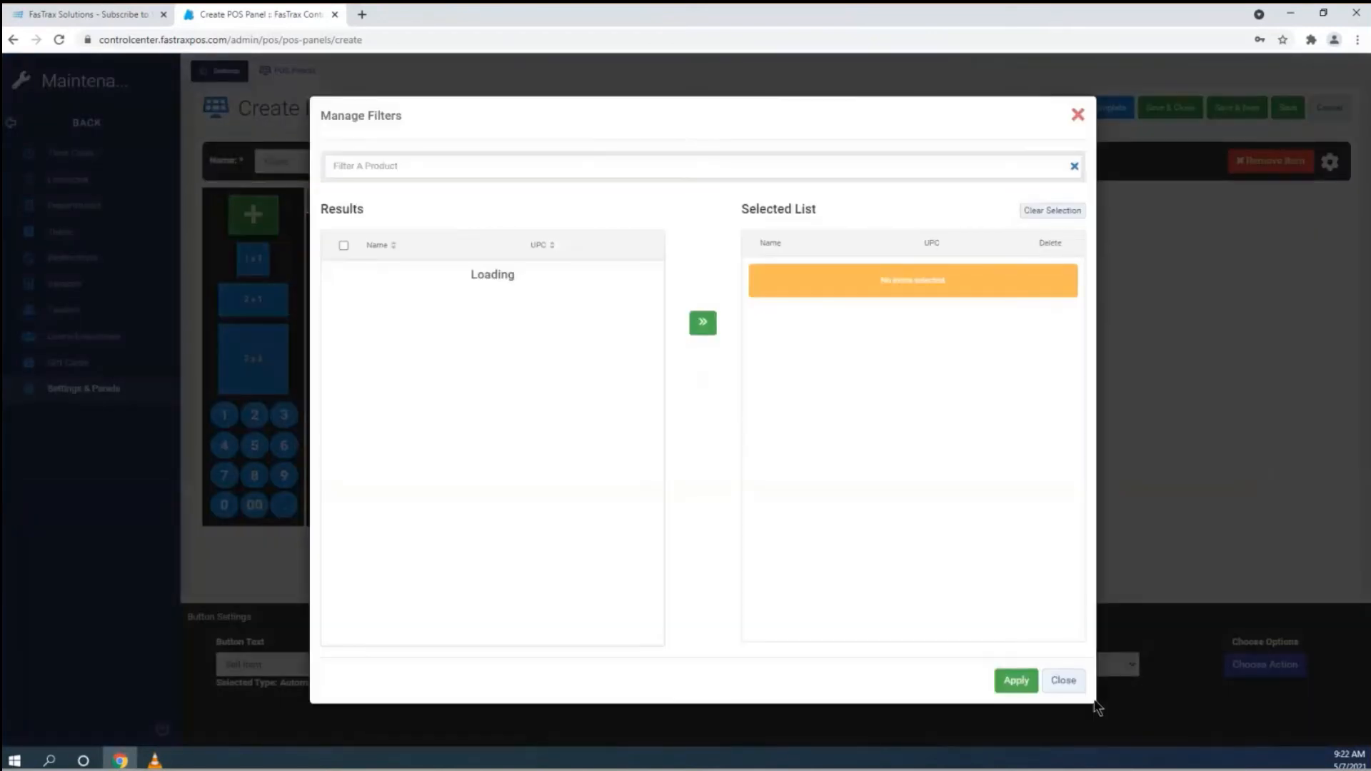
pyautogui.click(1064, 680)
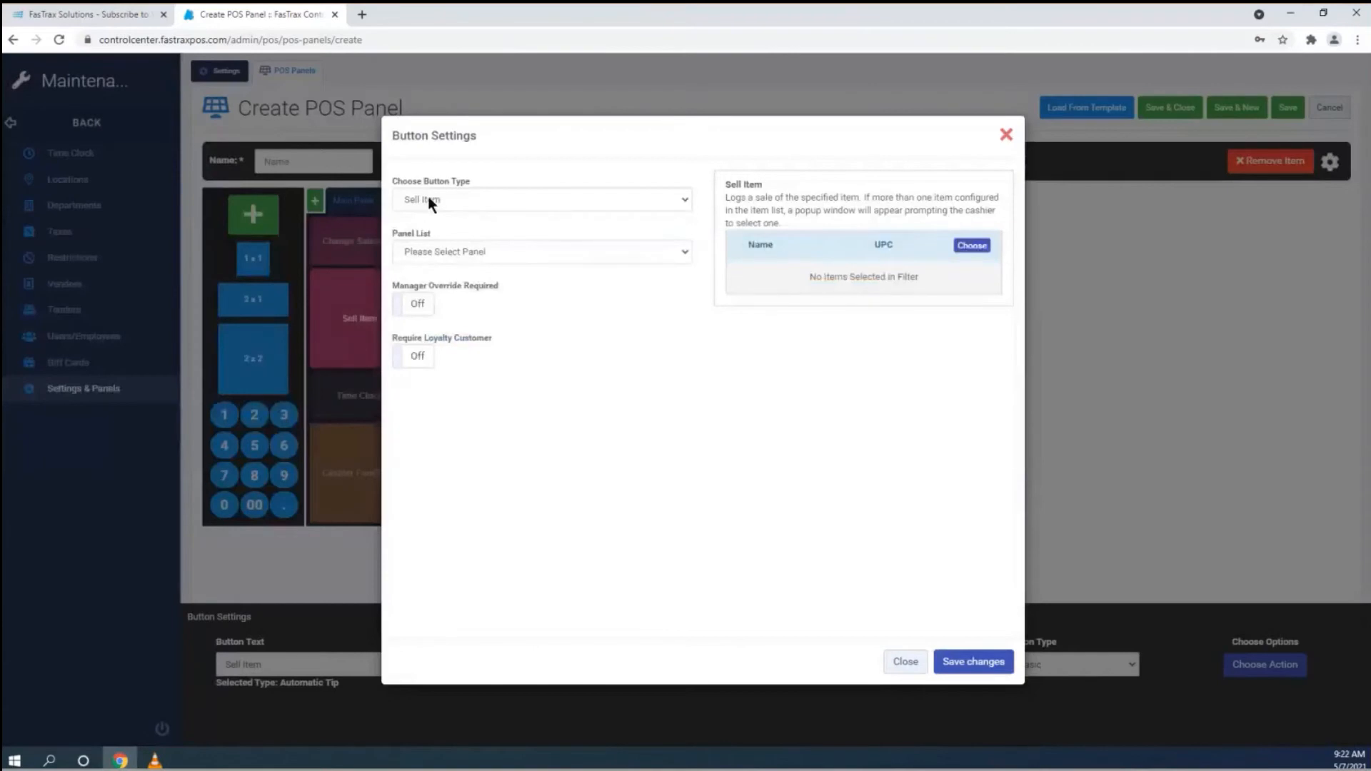
pyautogui.click(970, 246)
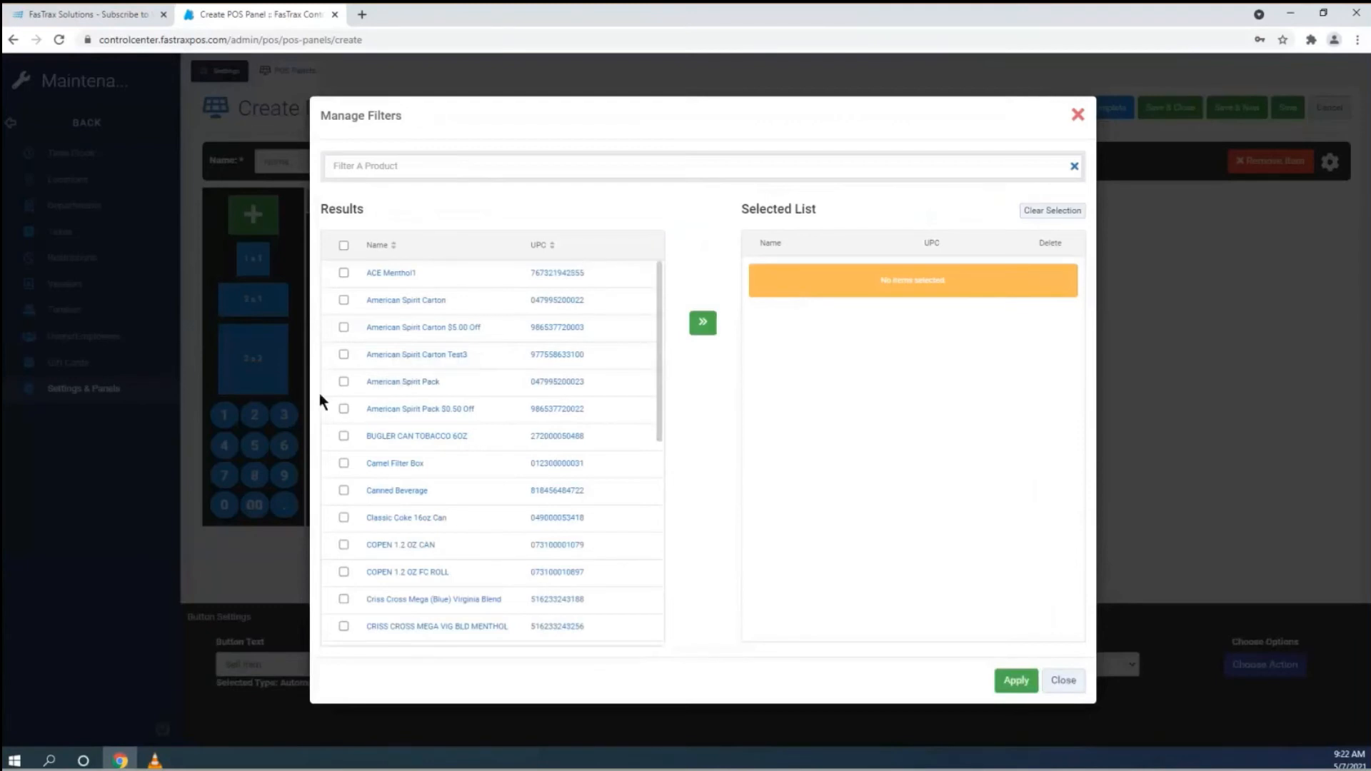
pyautogui.click(343, 382)
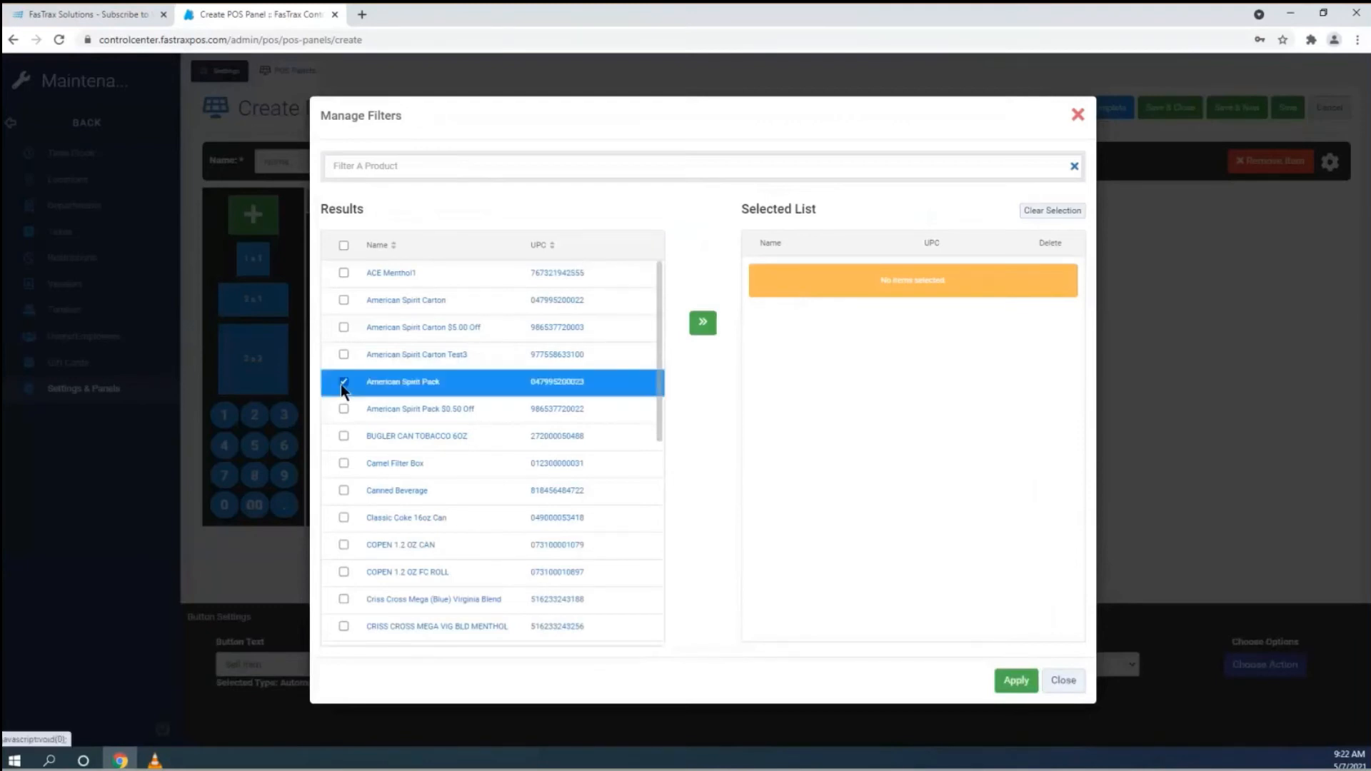
pyautogui.click(701, 324)
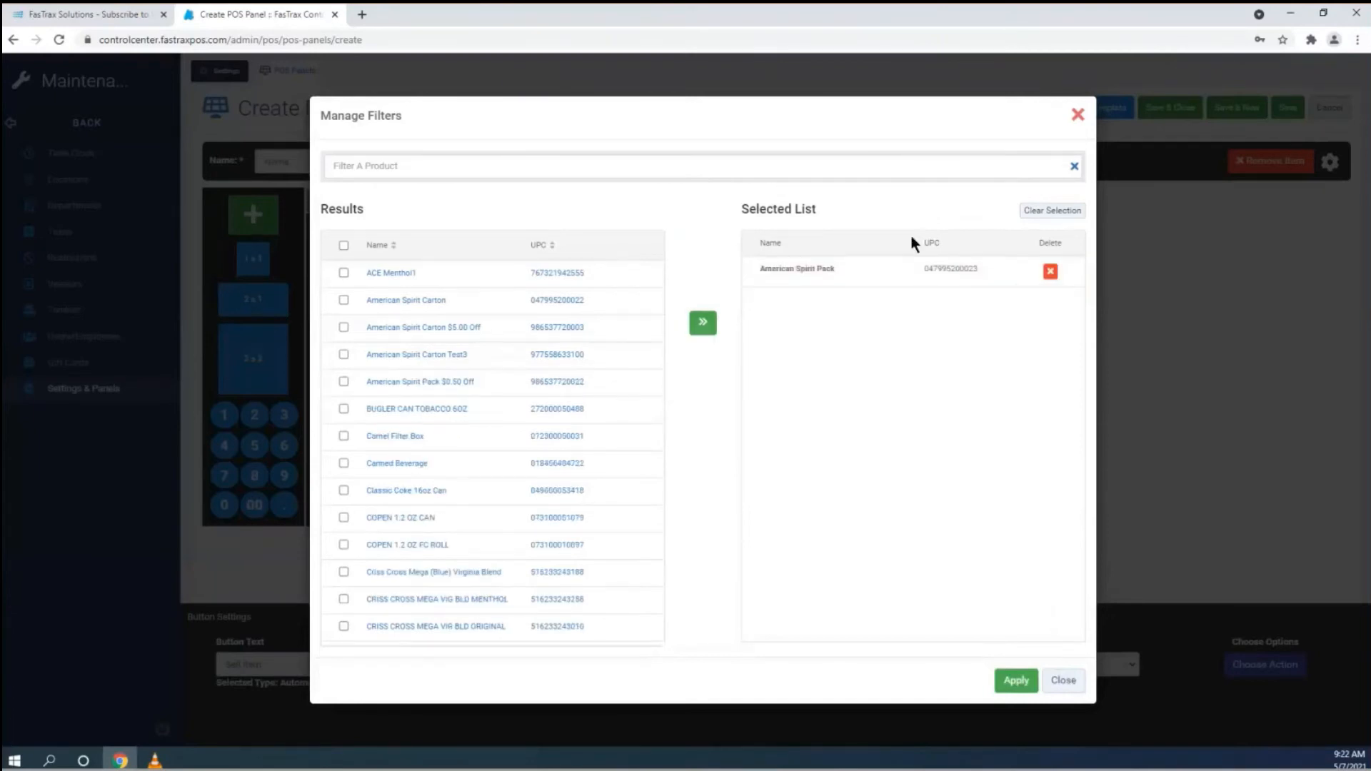
pyautogui.click(1015, 683)
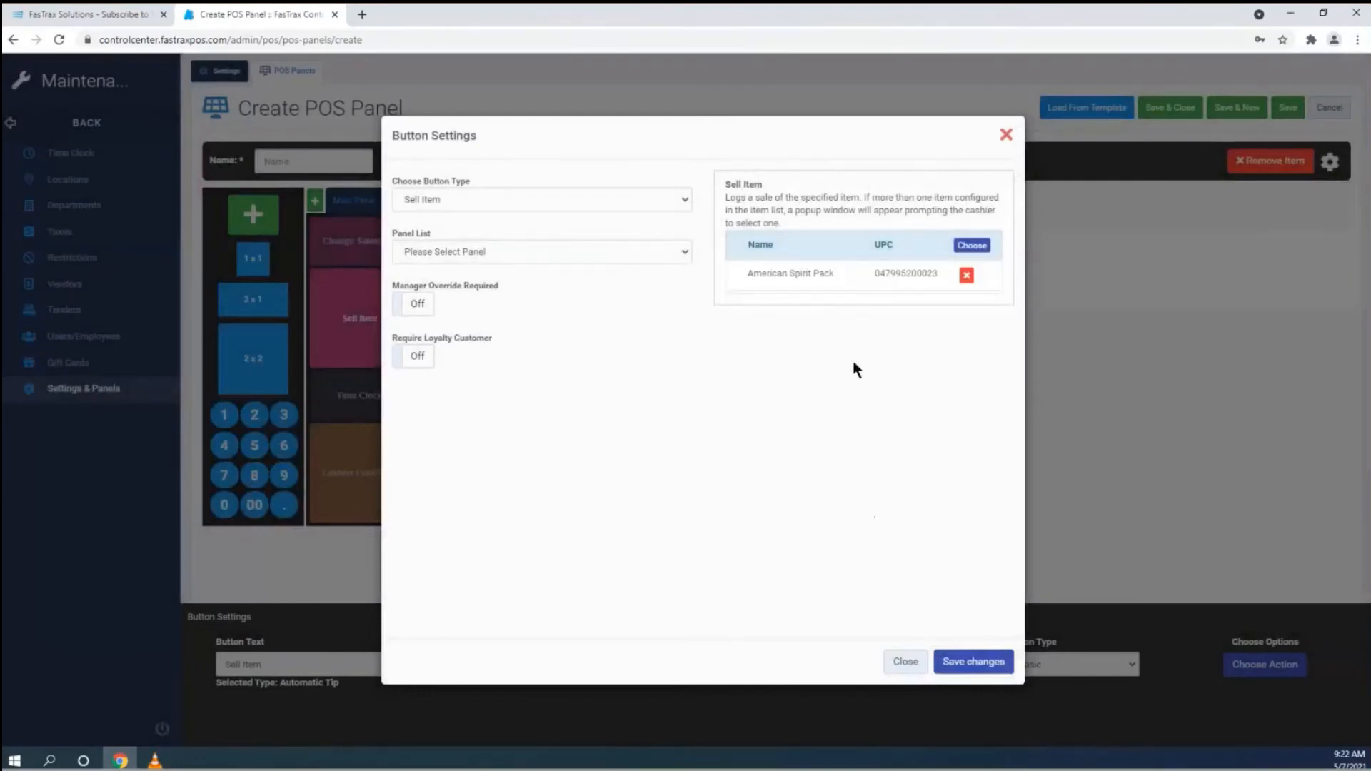
pyautogui.click(972, 659)
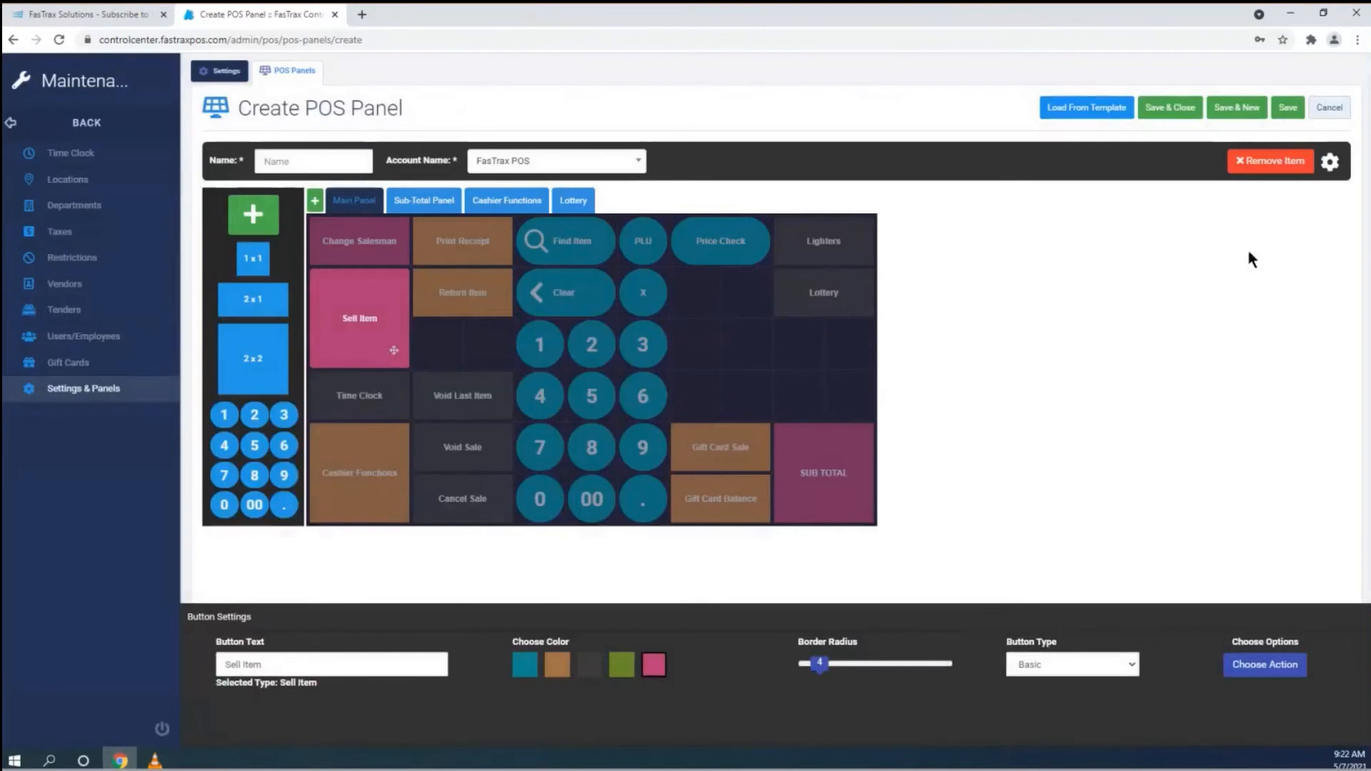
# Try a 15-column layout for the POS panel and return it to 11 columns.
pyautogui.click(1330, 161)
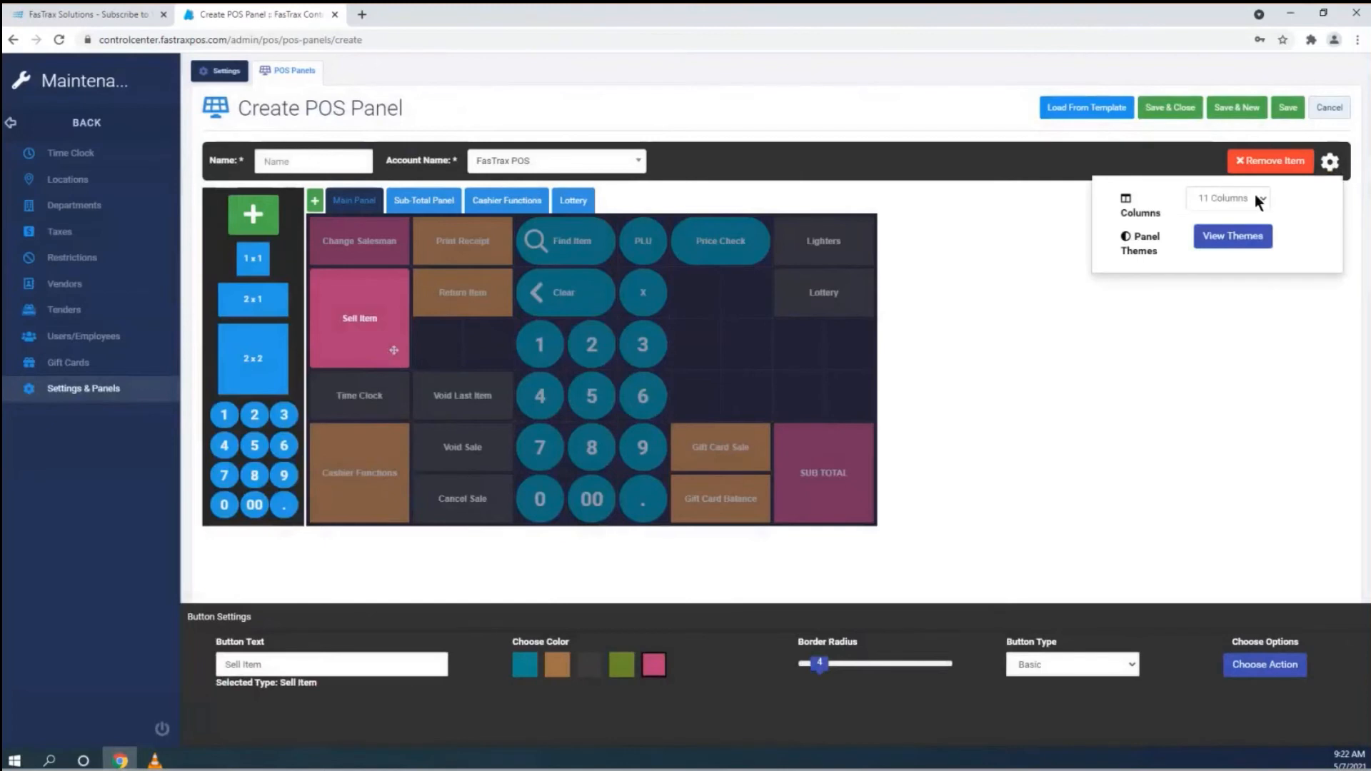
pyautogui.click(1261, 200)
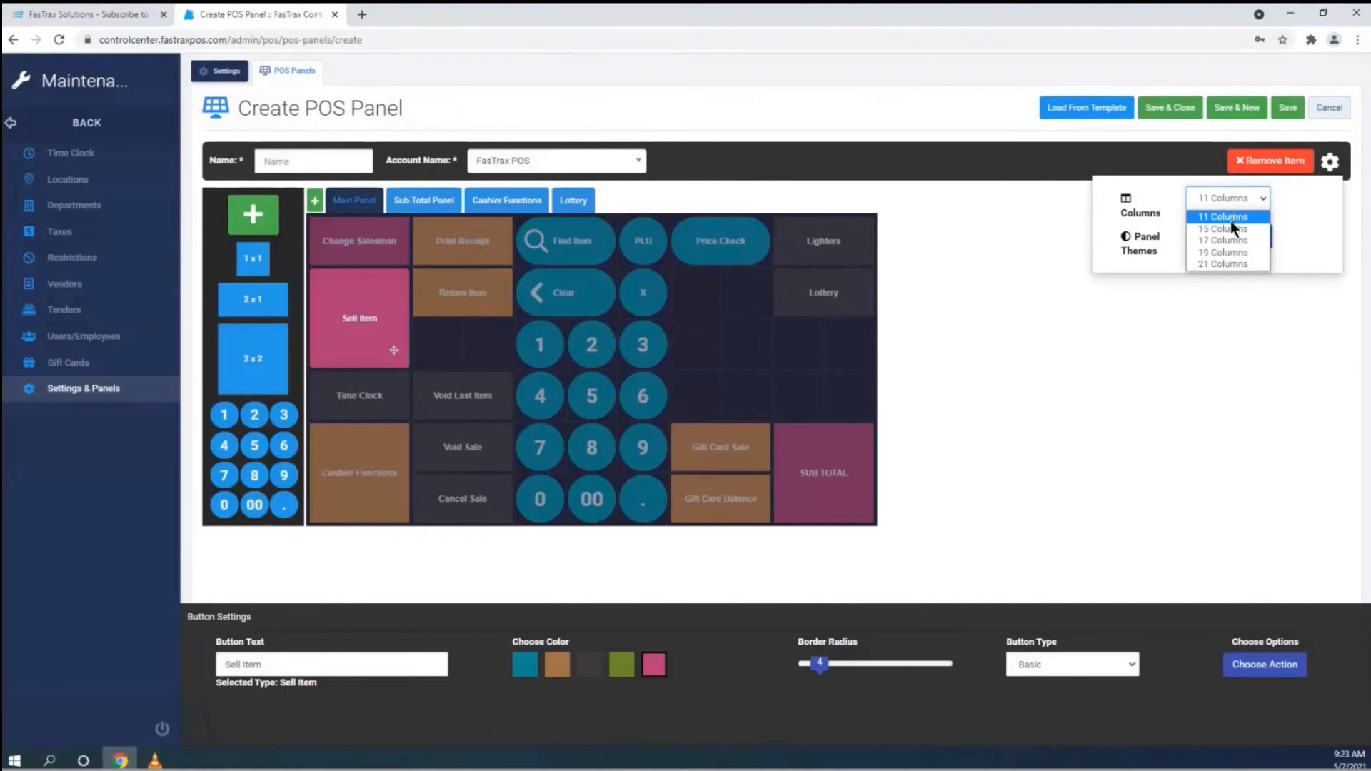
pyautogui.click(1264, 229)
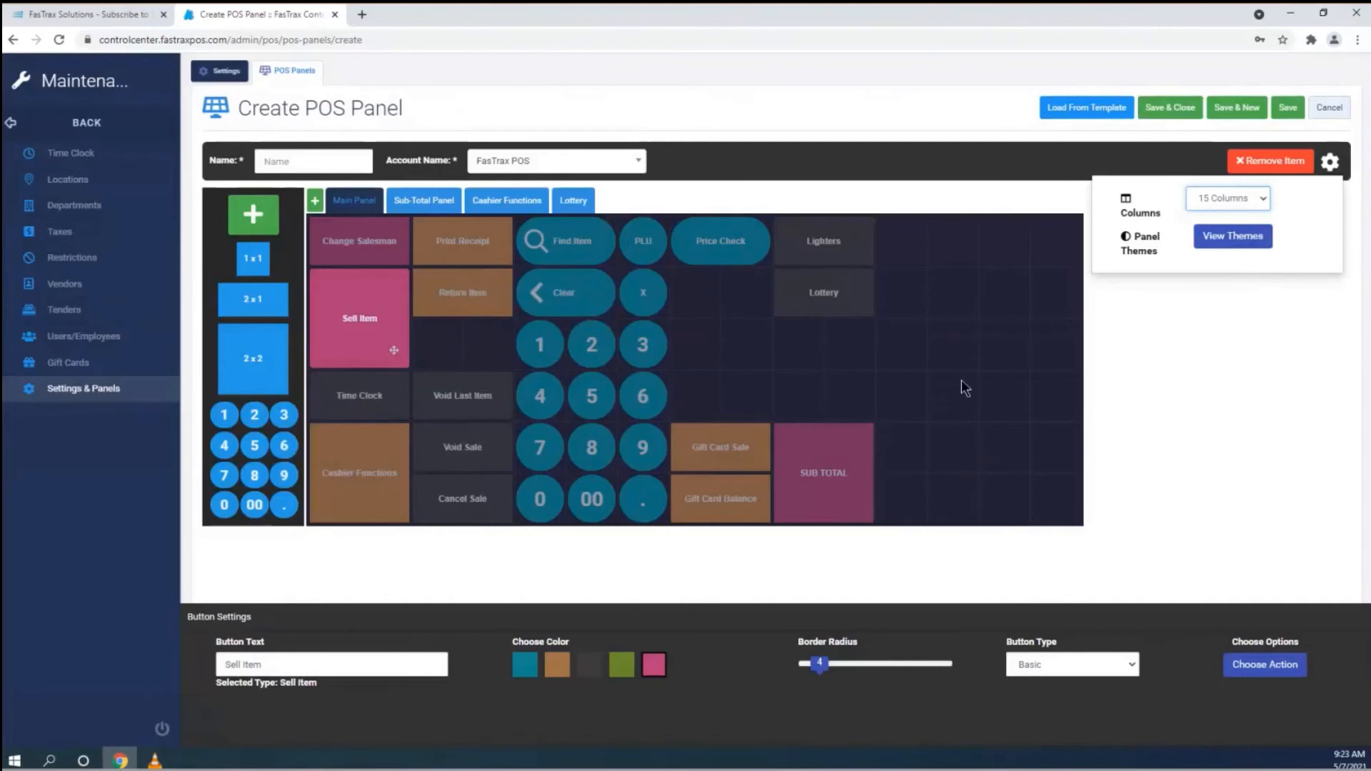
pyautogui.click(1230, 199)
pyautogui.click(1231, 216)
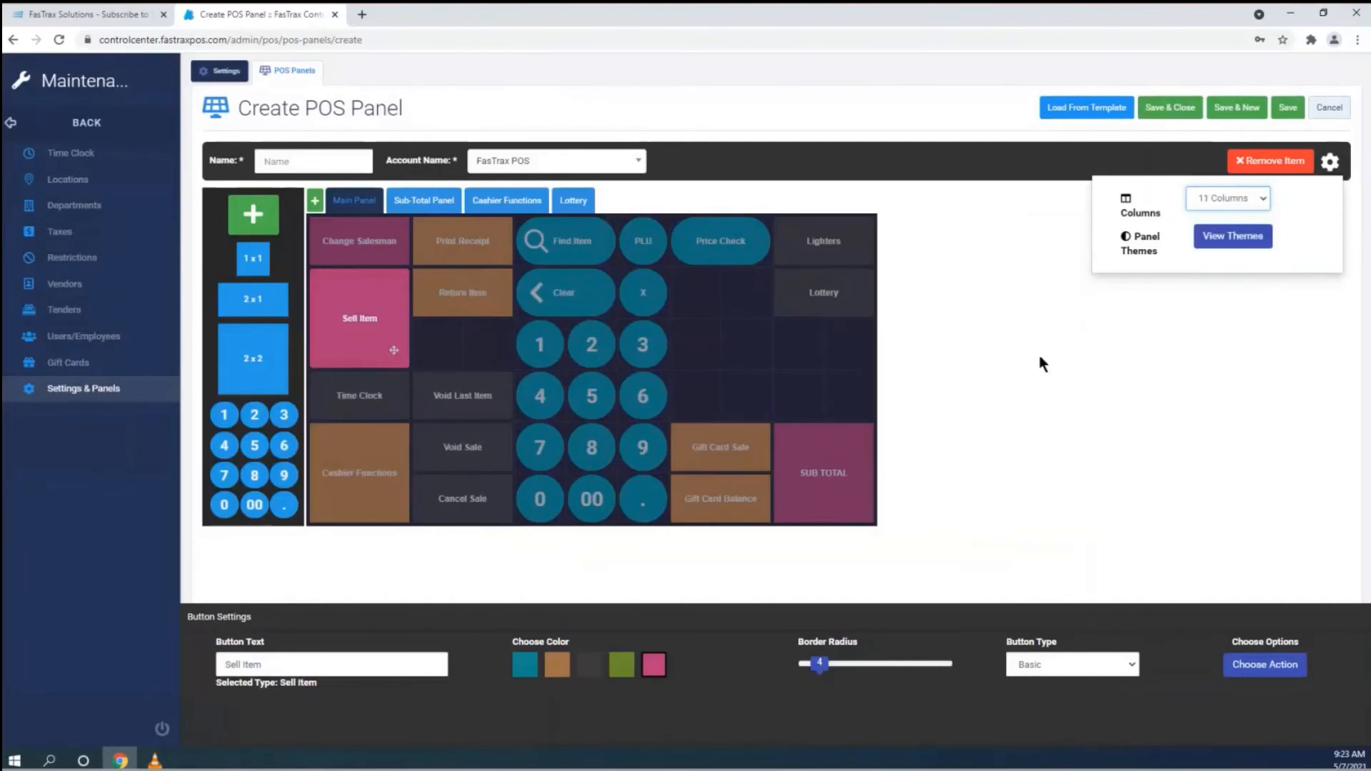
# Try the panel with 17, 19 and 21 columns, and settle on 15 columns.
pyautogui.click(1244, 207)
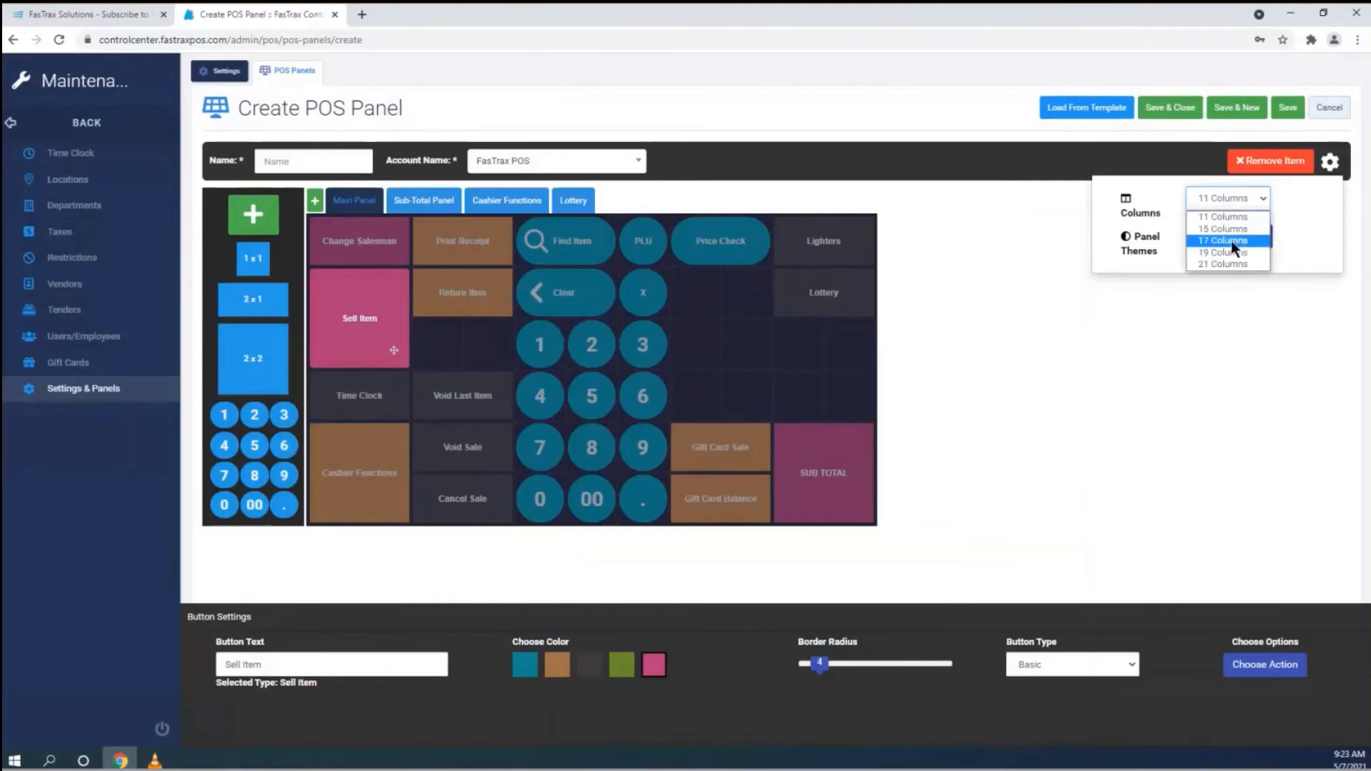
pyautogui.click(1232, 241)
pyautogui.click(1262, 198)
pyautogui.click(1243, 250)
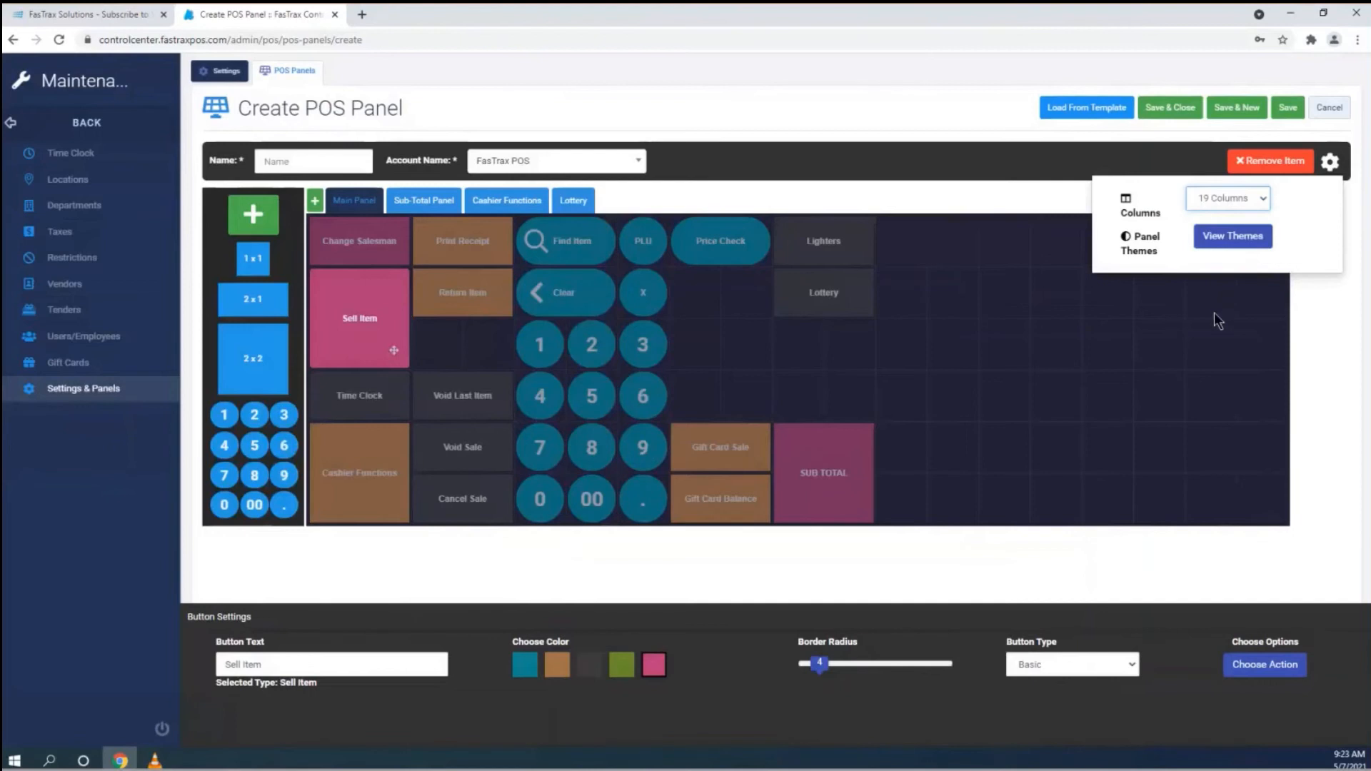
pyautogui.click(1267, 202)
pyautogui.click(1224, 267)
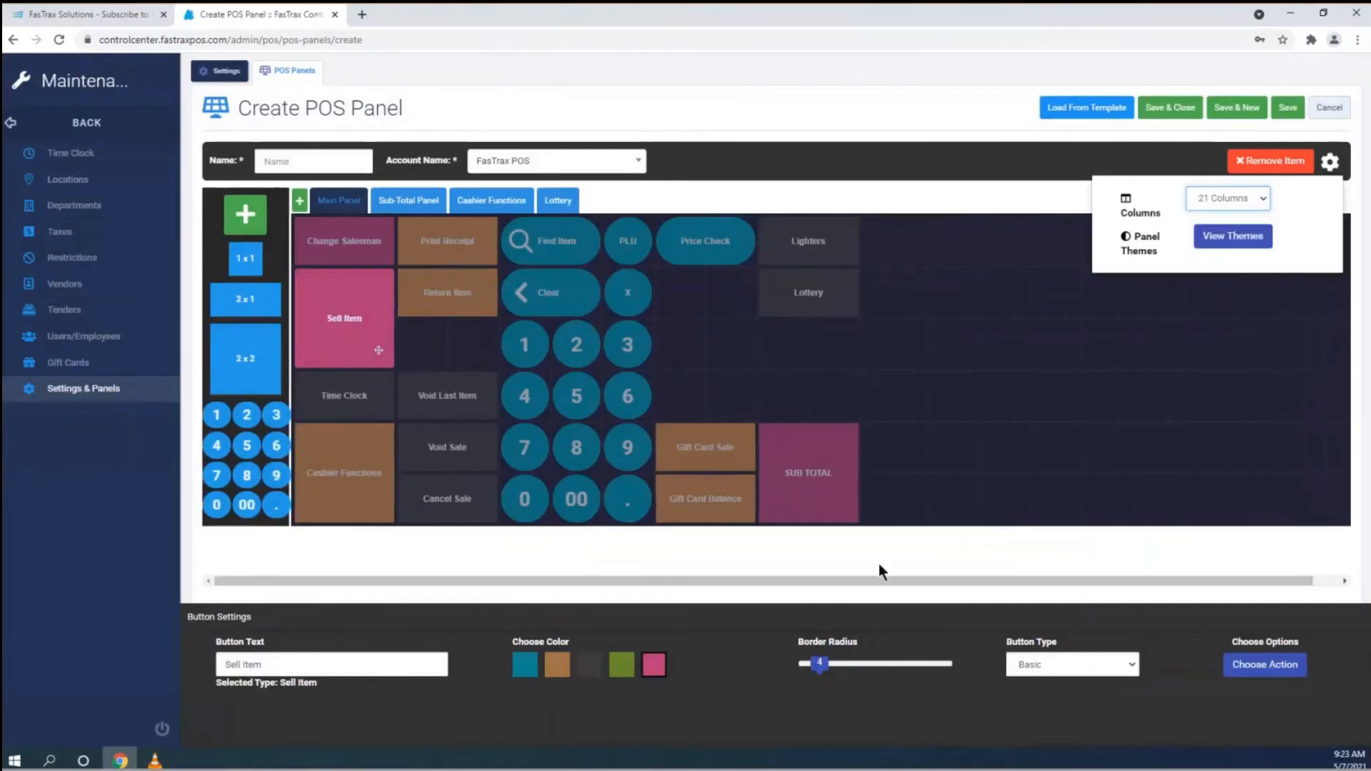
pyautogui.moveTo(872, 580); pyautogui.dragTo(756, 575)
pyautogui.click(1241, 198)
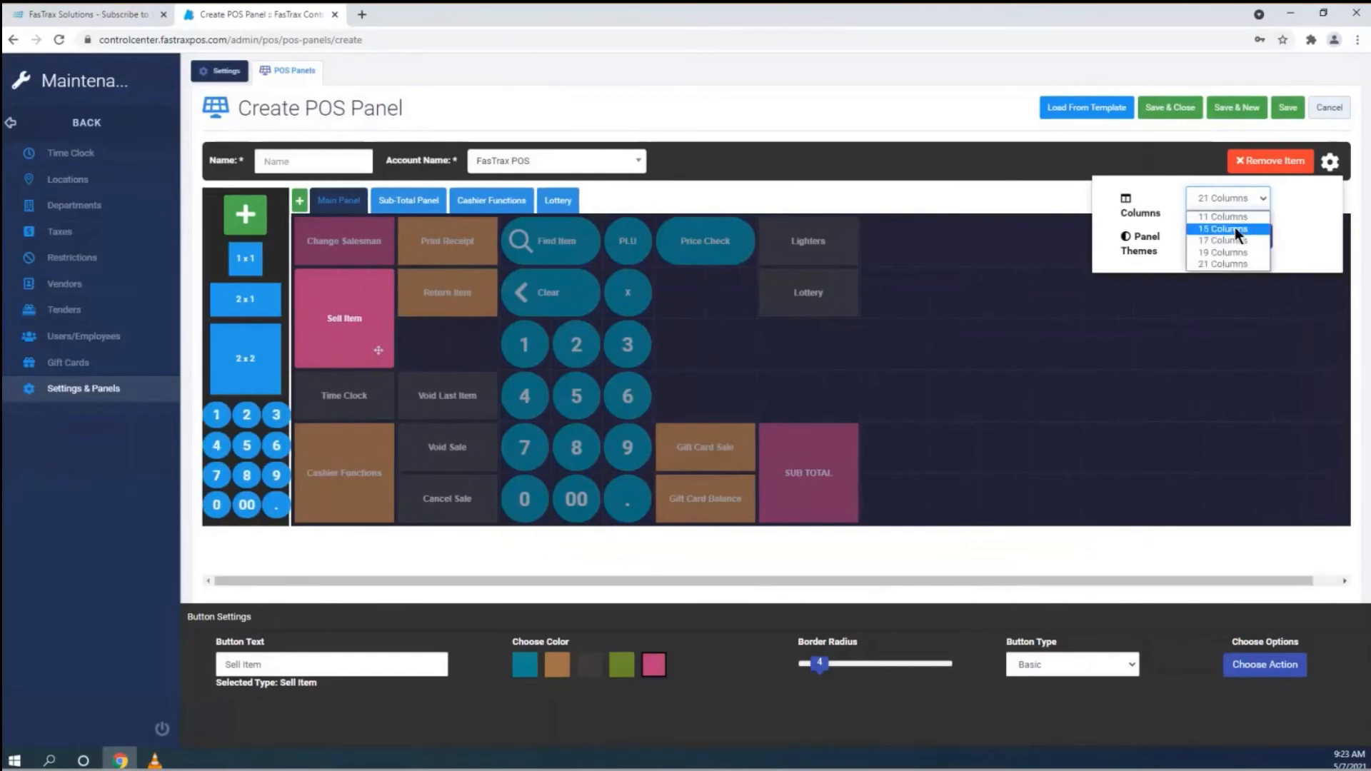
pyautogui.click(1235, 227)
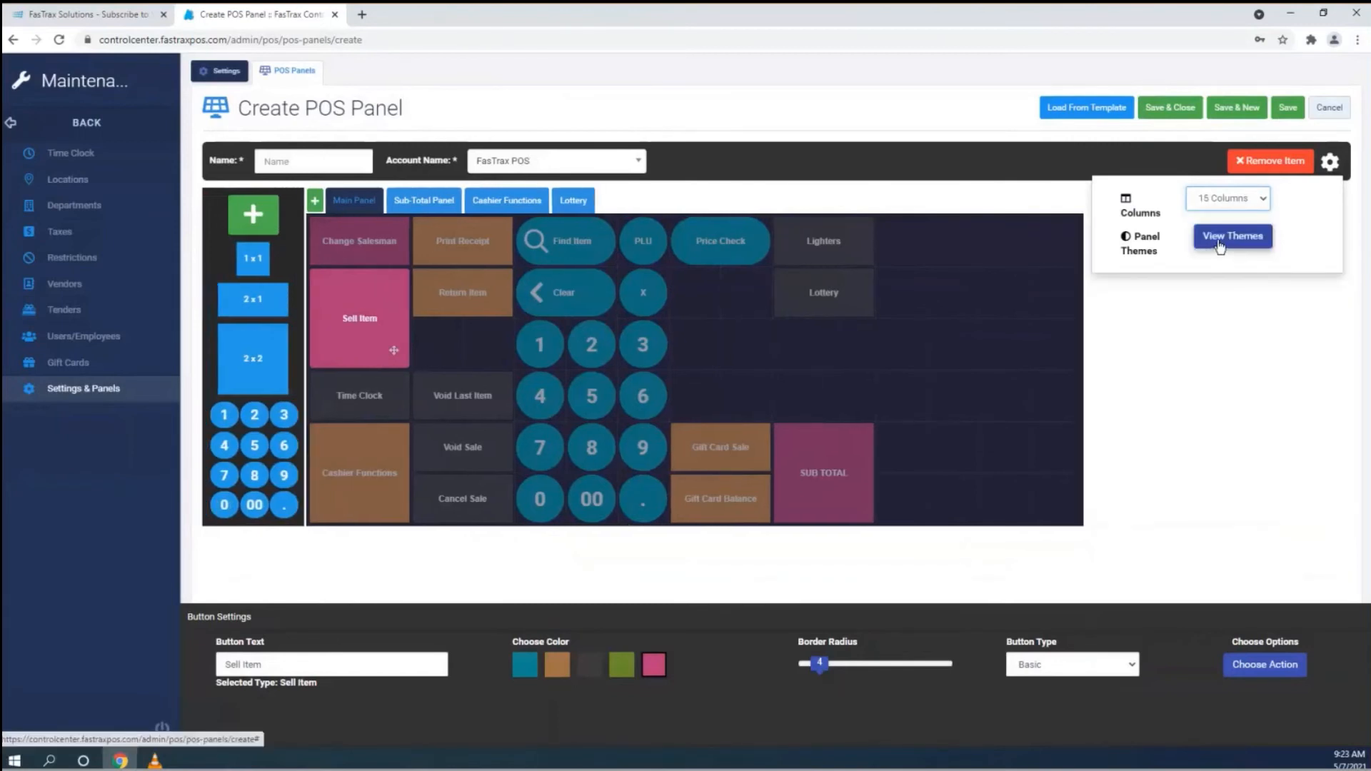
# Browse the panel themes and enable the Summer Theme.
pyautogui.click(1221, 243)
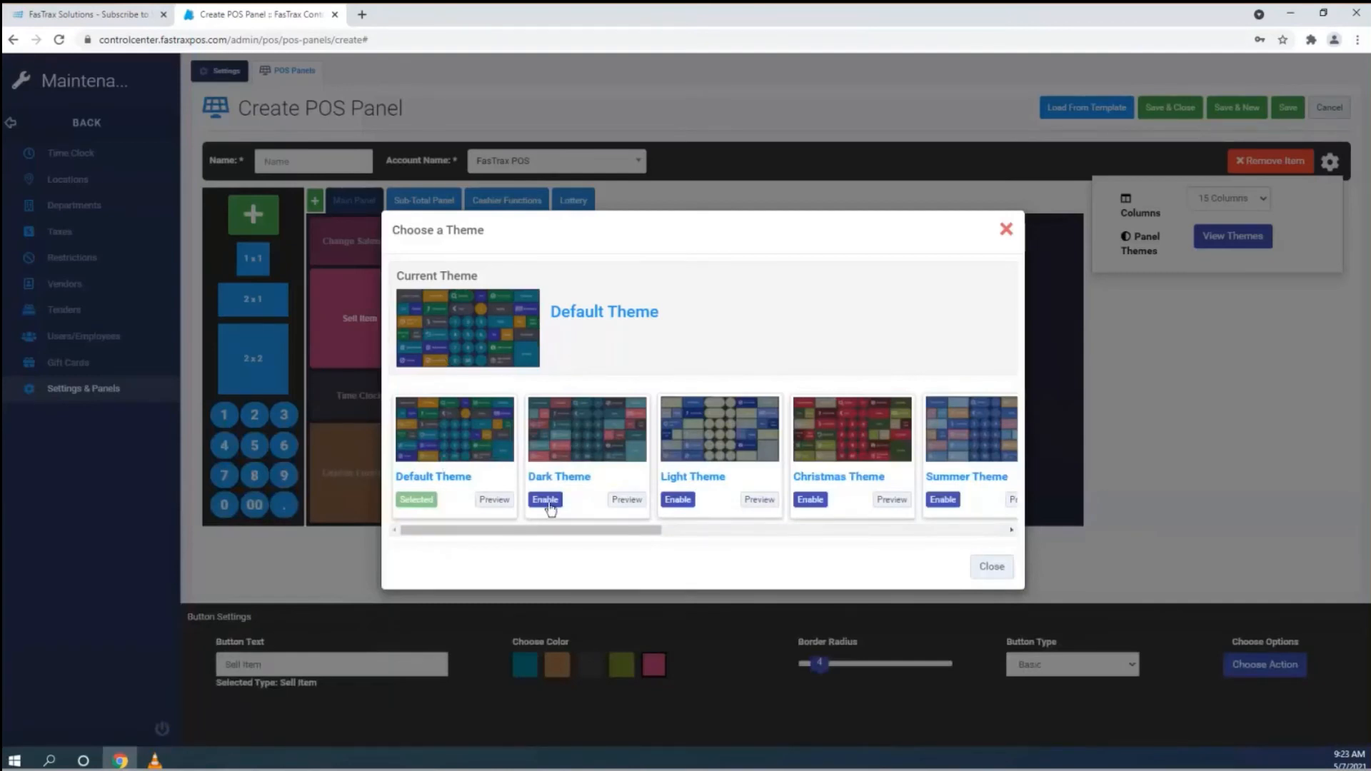
pyautogui.moveTo(567, 527); pyautogui.dragTo(752, 533)
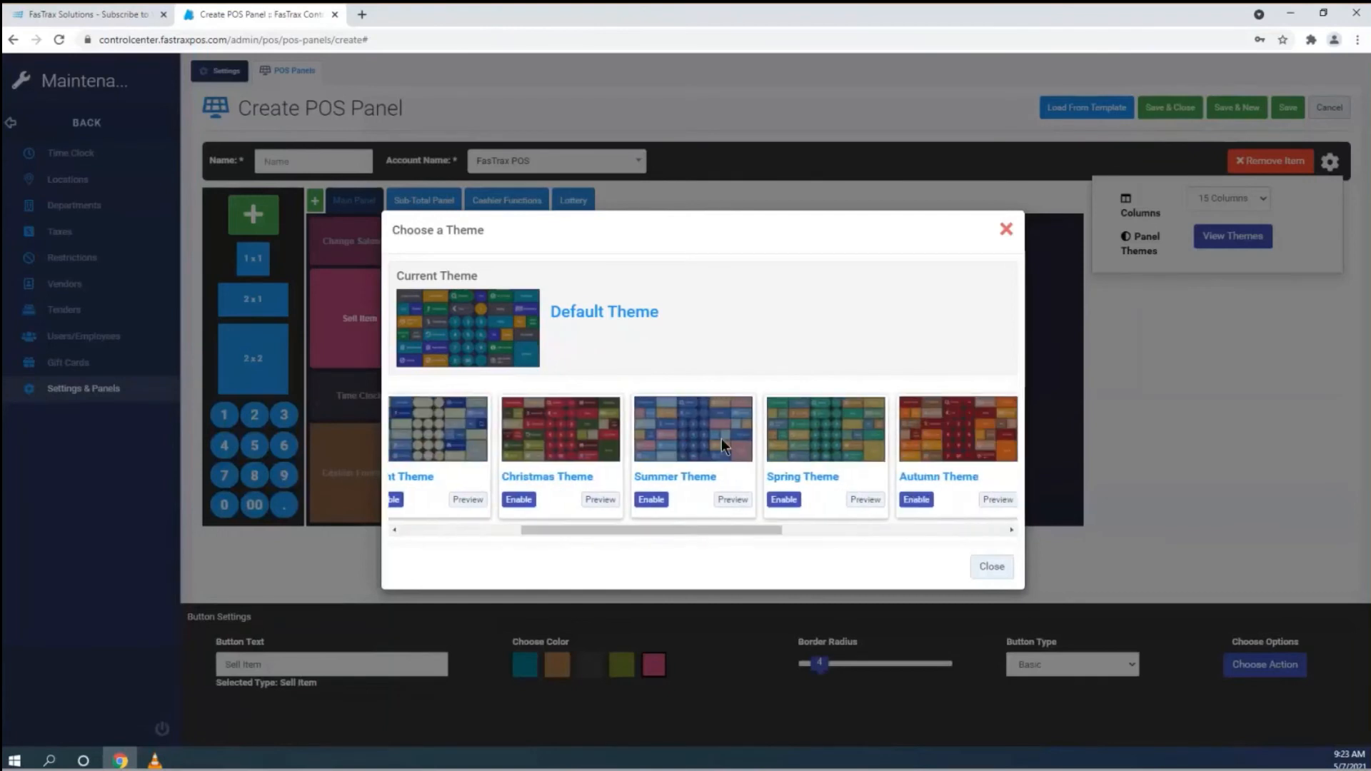
pyautogui.click(651, 499)
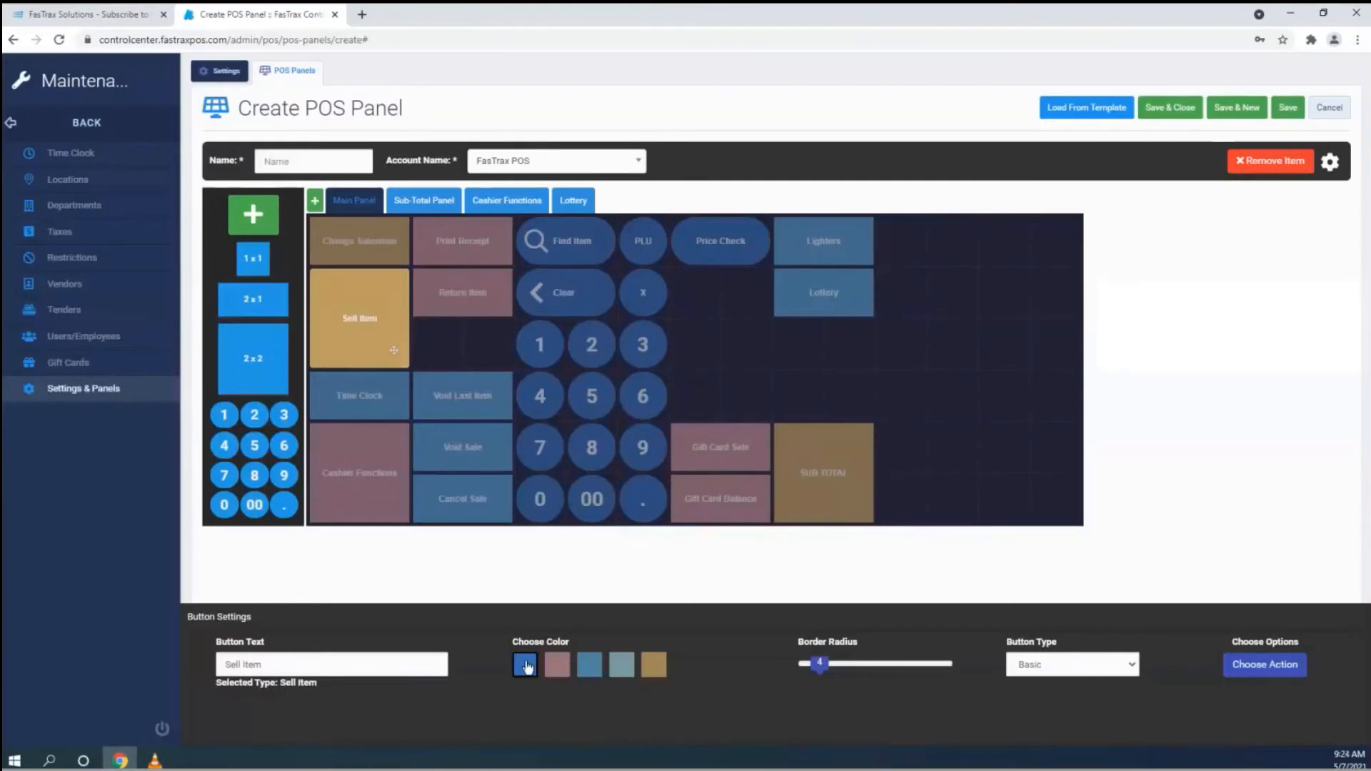
# Try the Summer Theme colours on the Sell Item button and settle on the dark blue one.
pyautogui.click(556, 667)
pyautogui.click(591, 668)
pyautogui.click(621, 666)
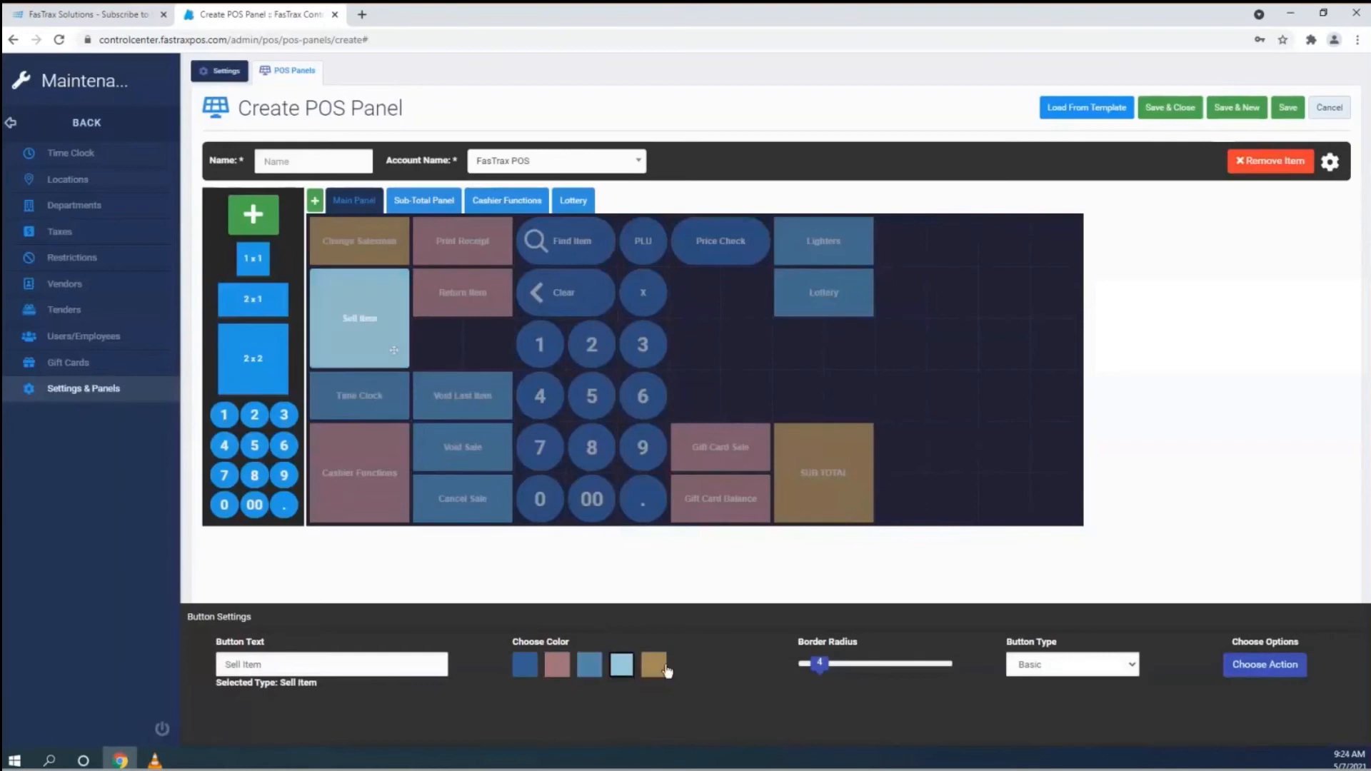
pyautogui.click(652, 667)
pyautogui.click(524, 667)
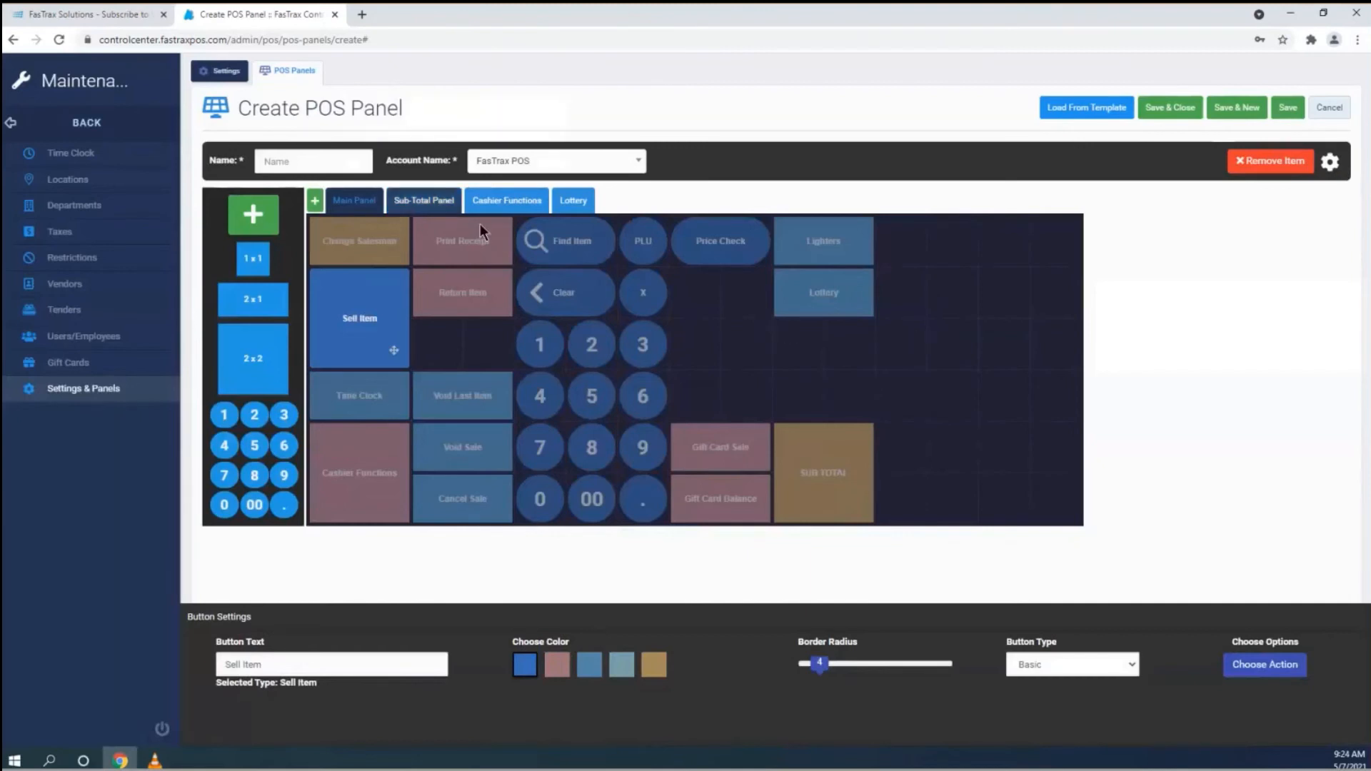
# Review the button layouts of the Sub-Total Panel, Main Panel and Cashier Functions.
pyautogui.click(442, 204)
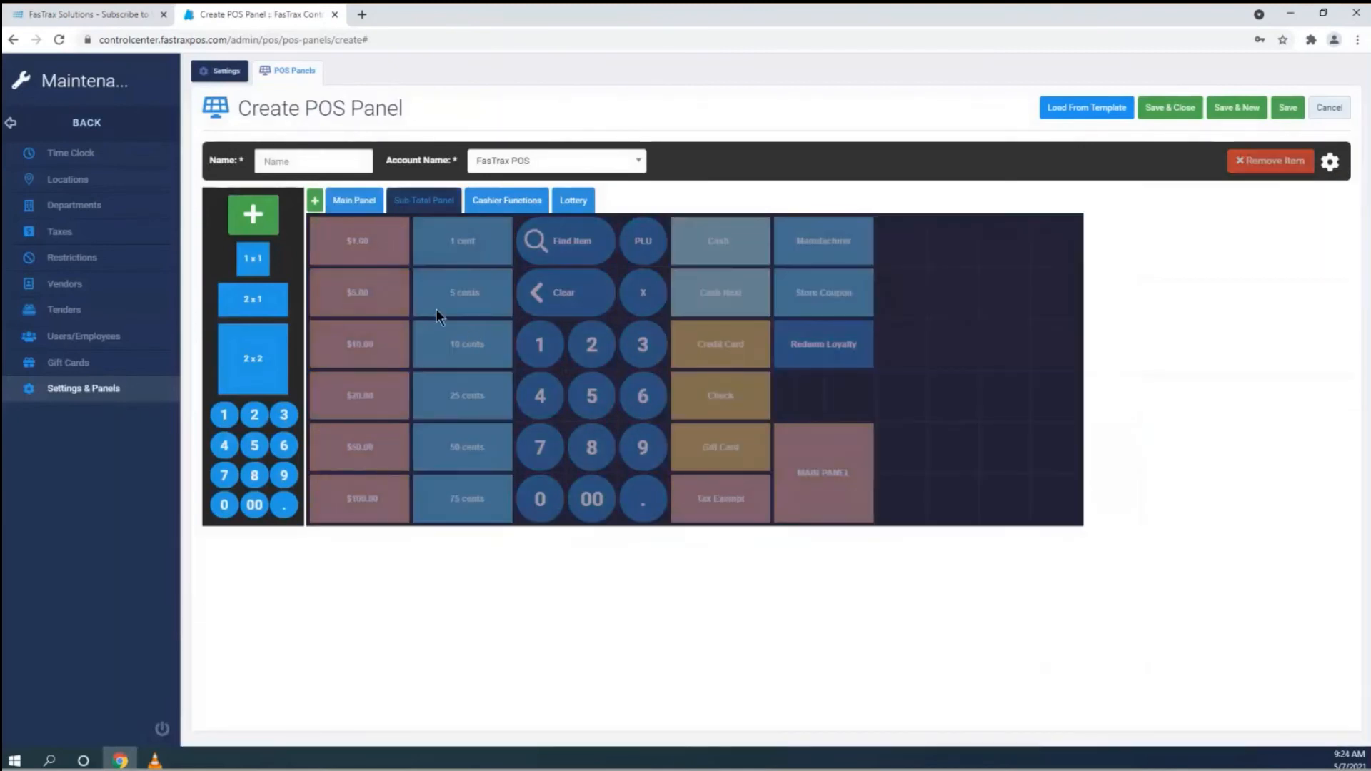
pyautogui.click(357, 200)
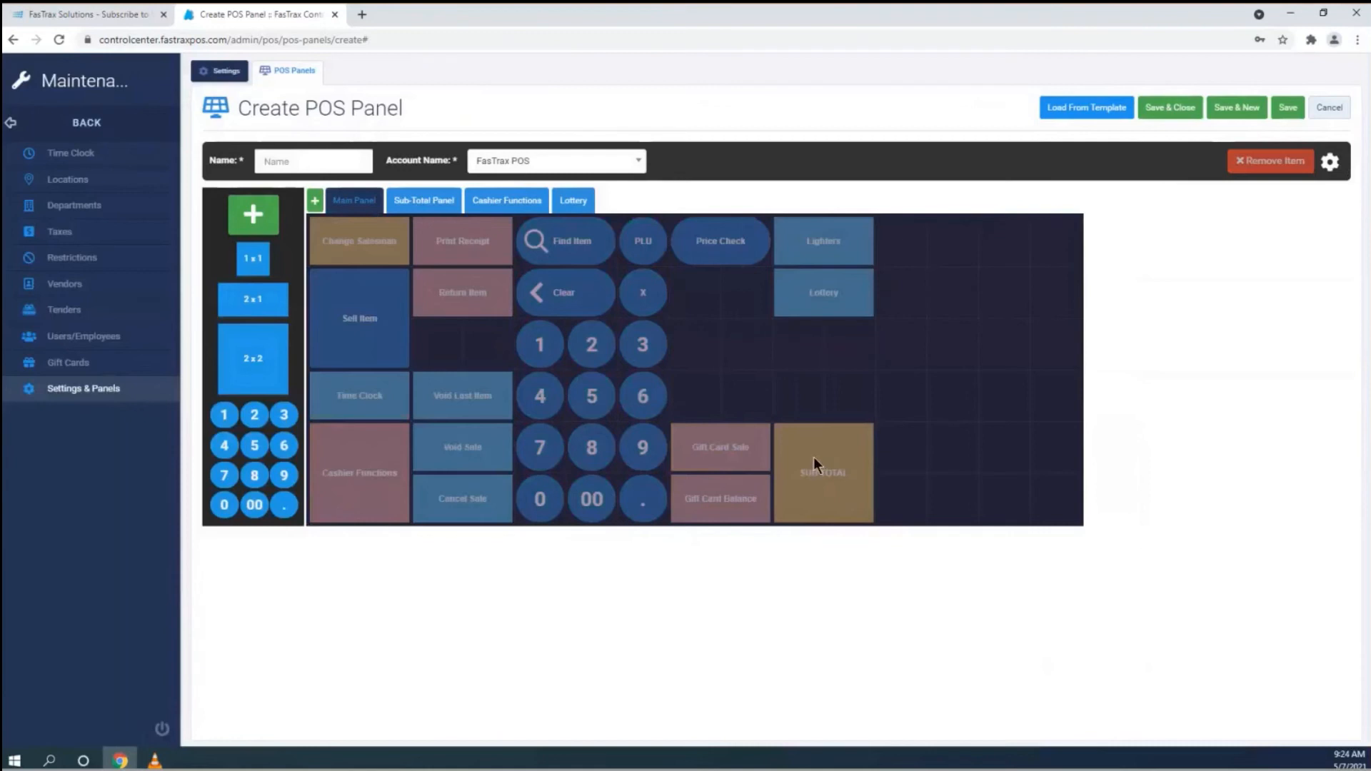
pyautogui.click(424, 203)
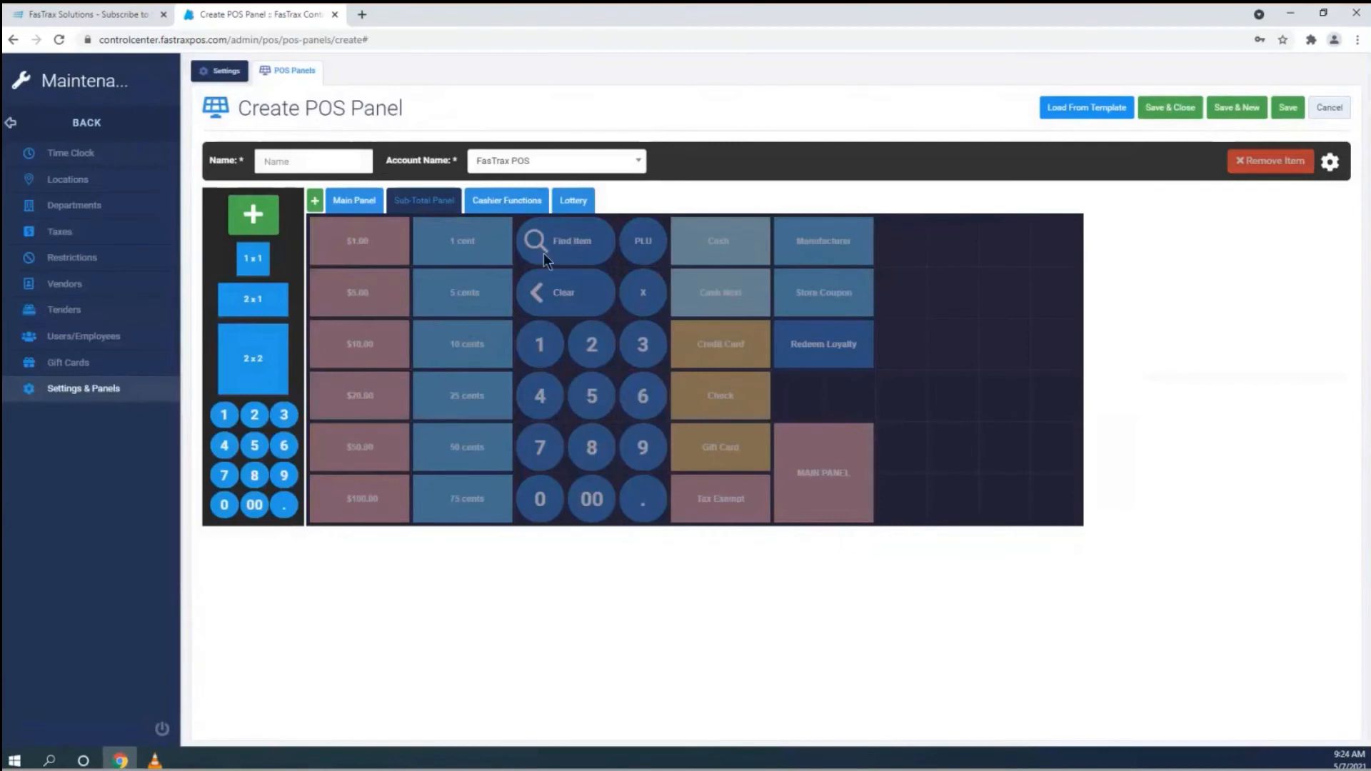
pyautogui.click(355, 202)
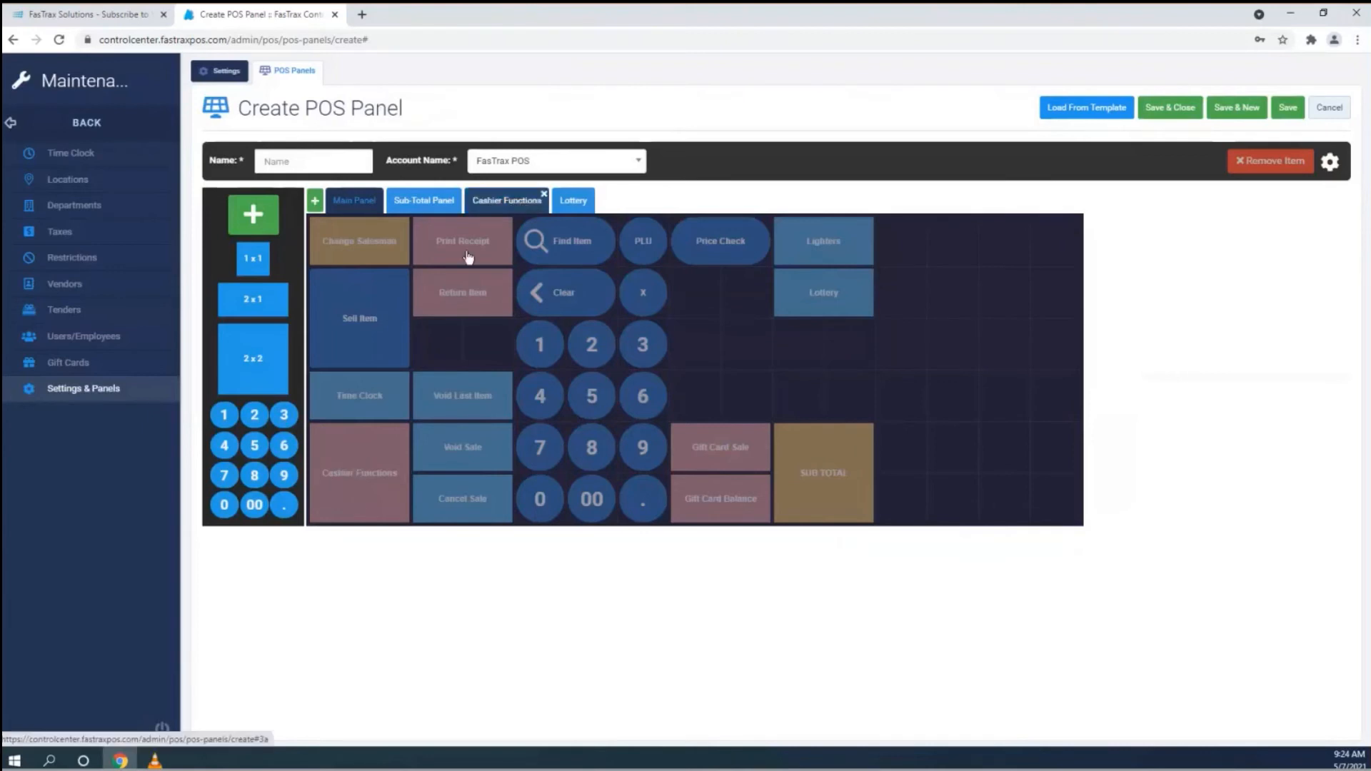
pyautogui.click(507, 200)
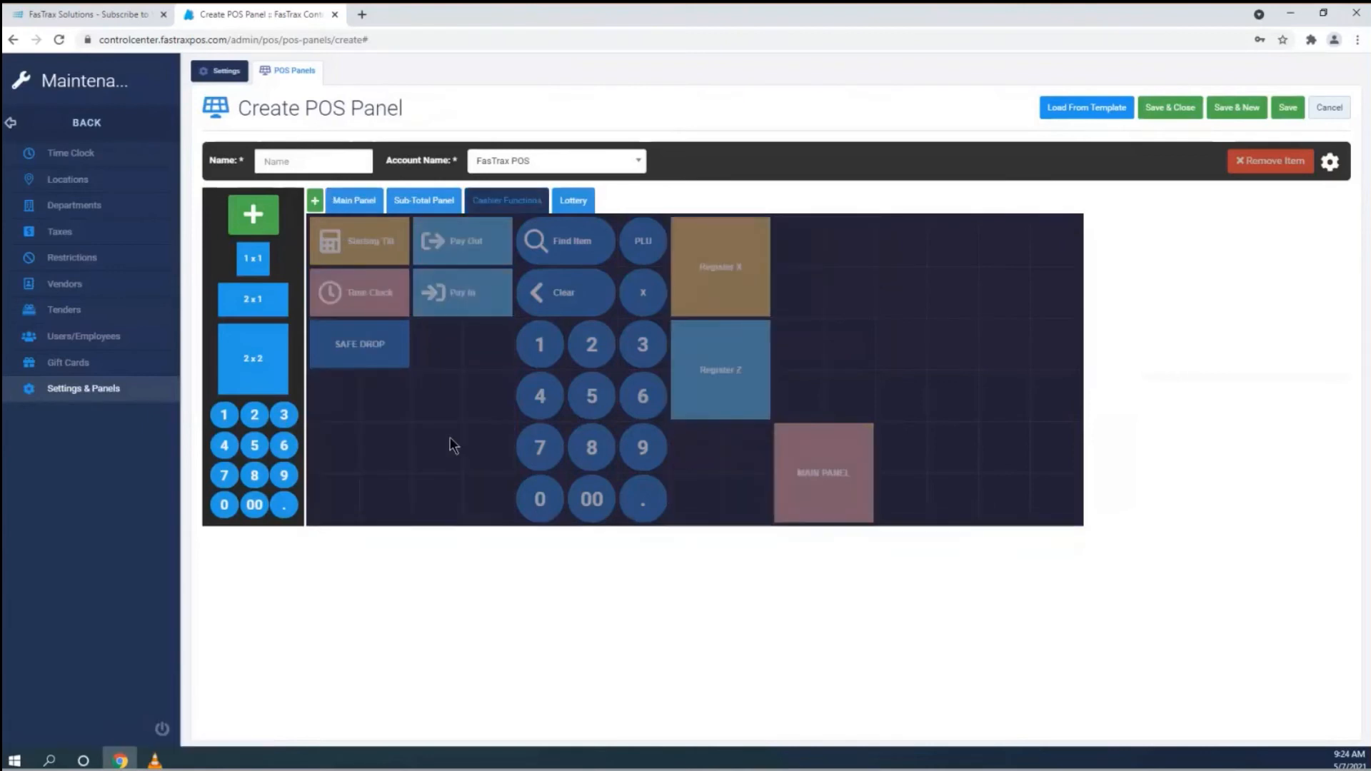
pyautogui.click(354, 202)
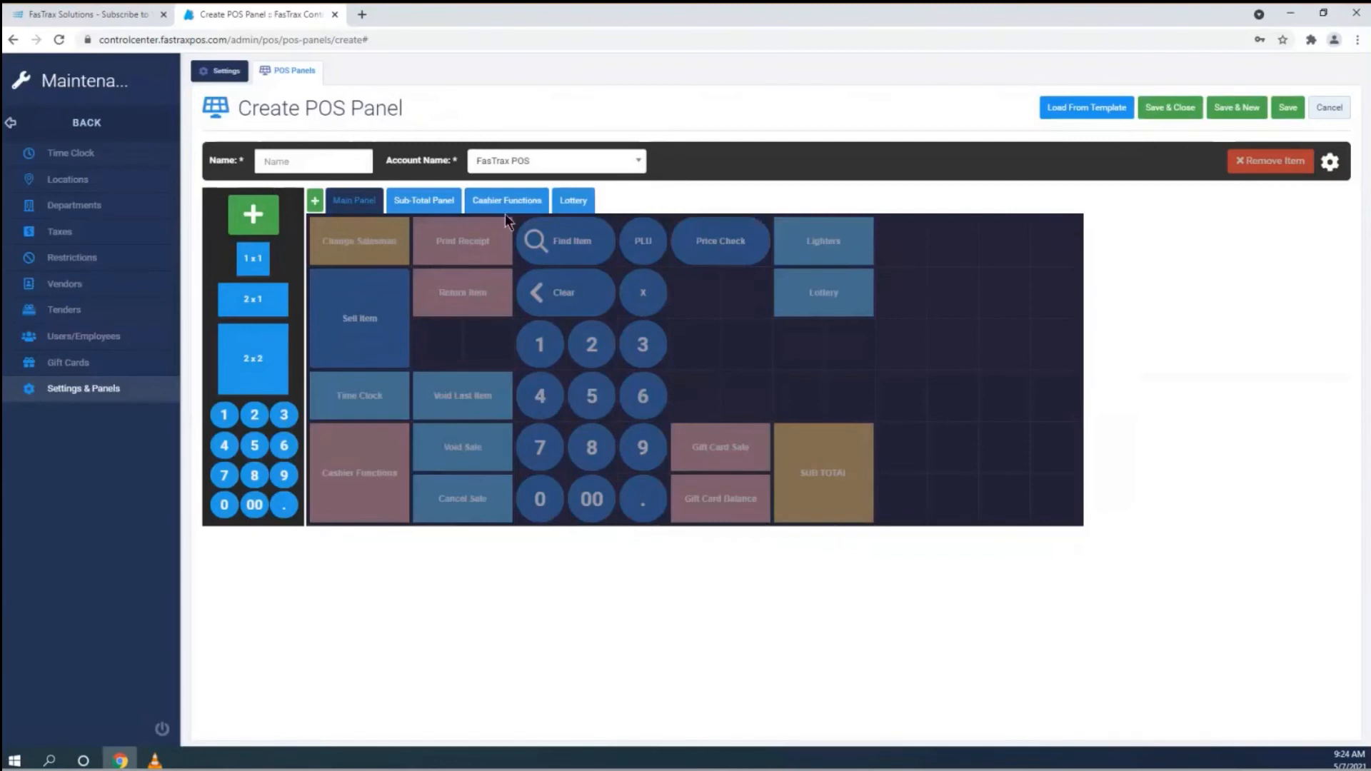
# Add a new blank sub-panel and place a light blue Basic 1x1 button named Mixers on it.
pyautogui.click(314, 206)
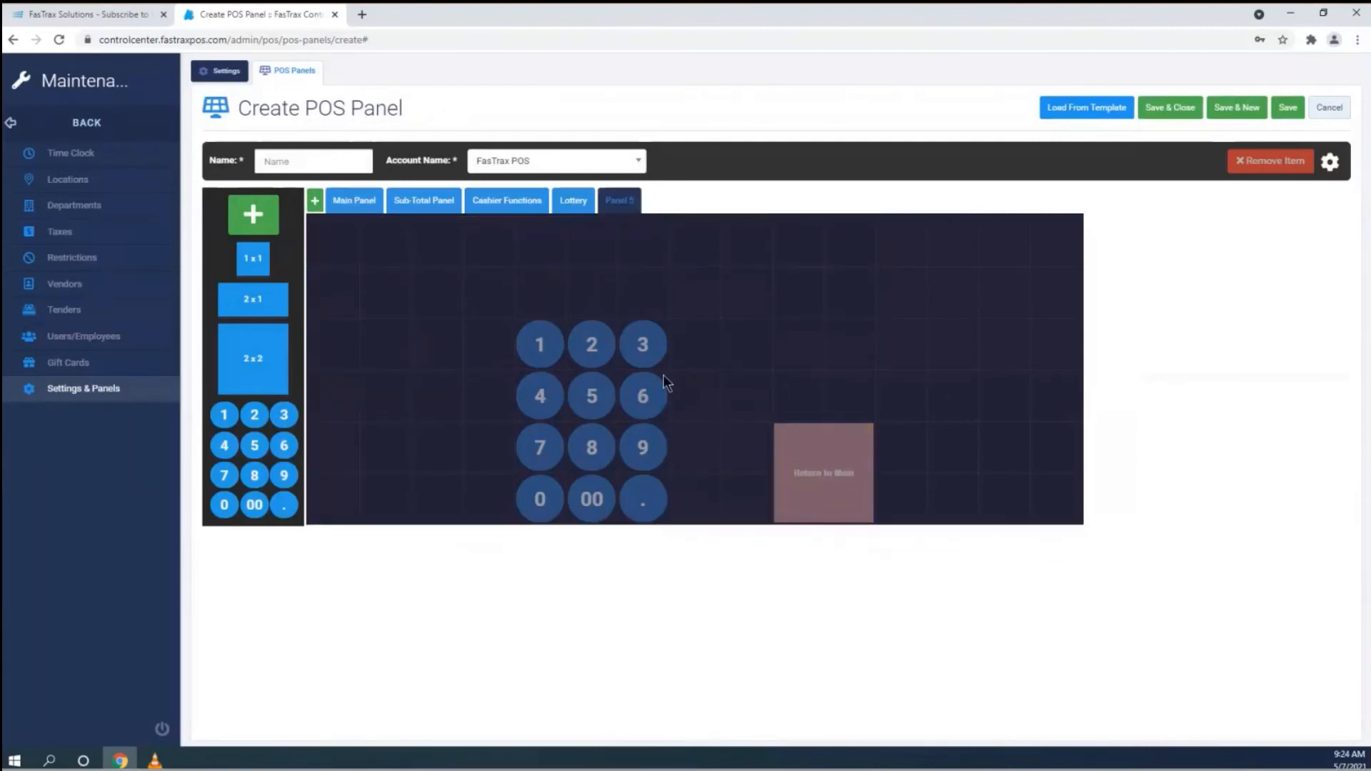
pyautogui.click(534, 351)
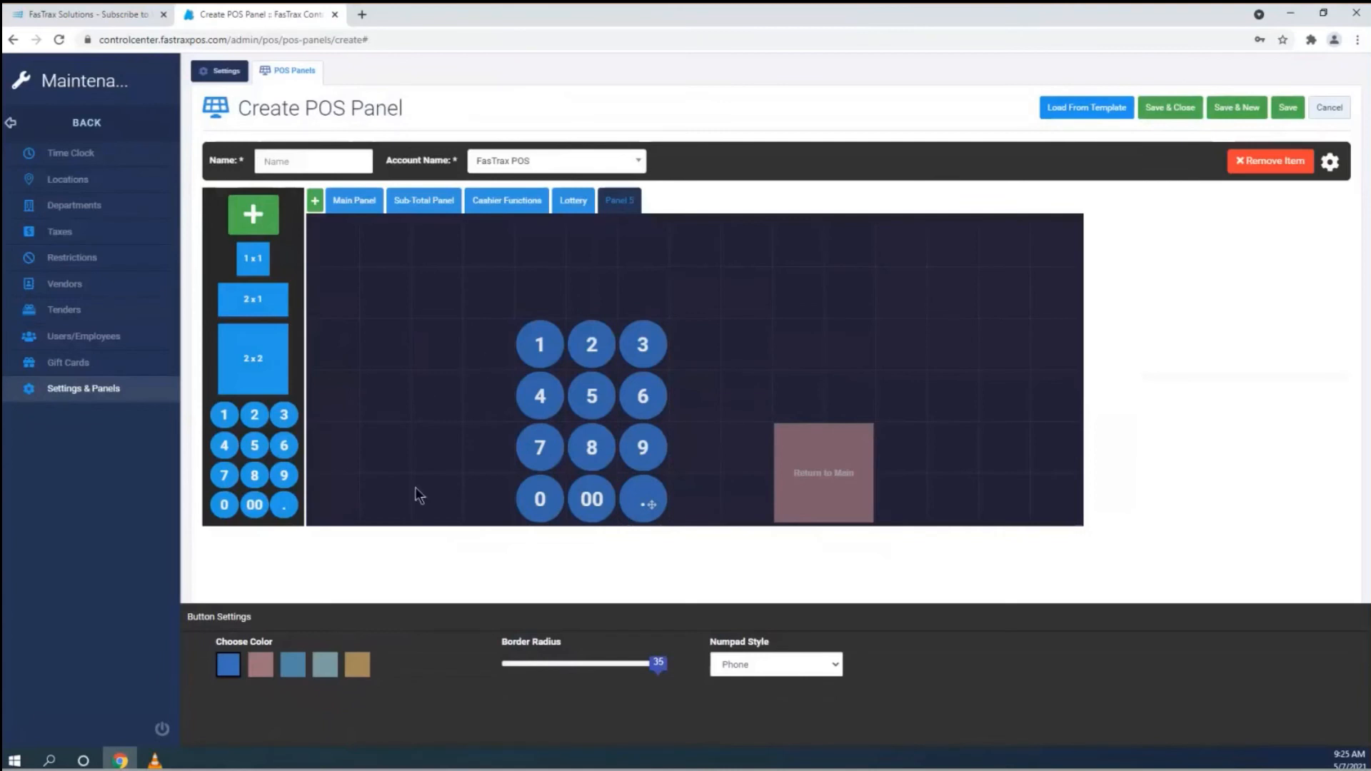
pyautogui.click(253, 216)
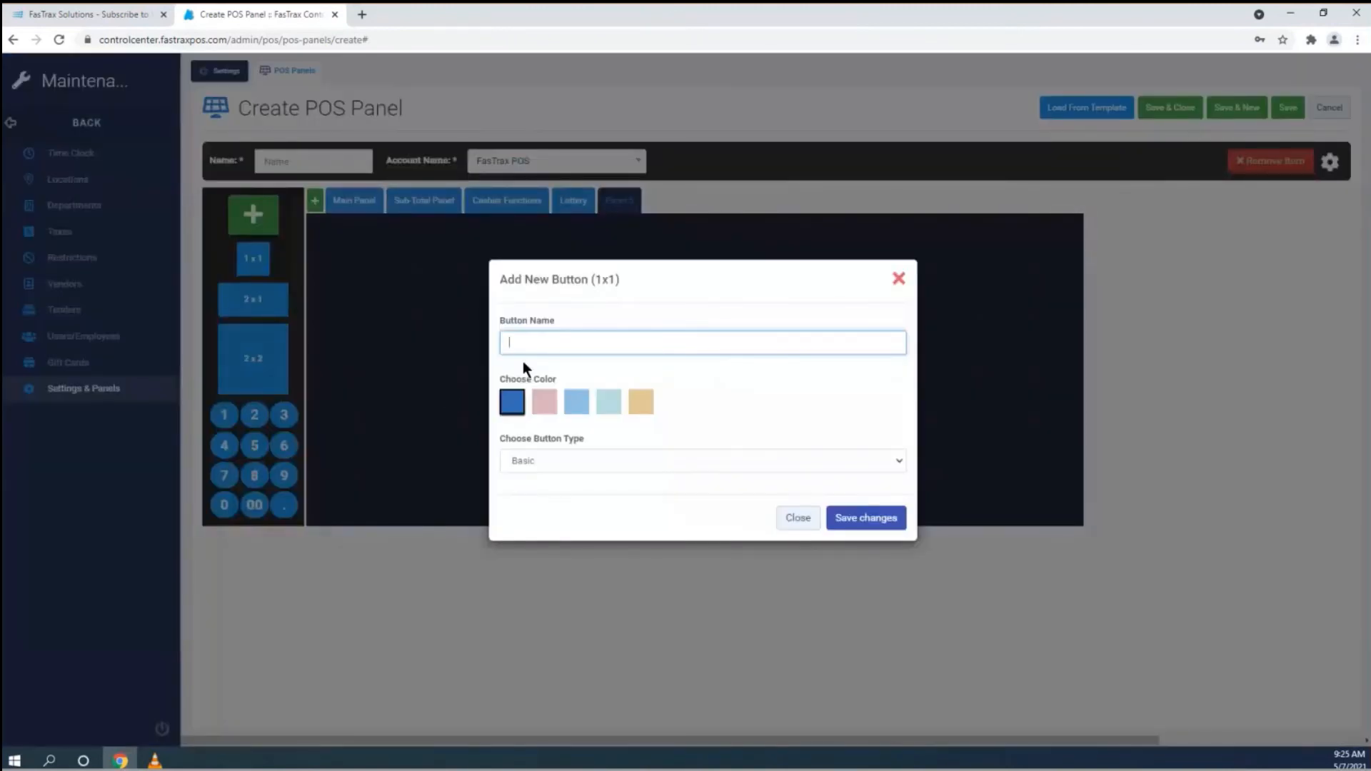
pyautogui.write('Mixers')
pyautogui.click(576, 402)
pyautogui.click(880, 520)
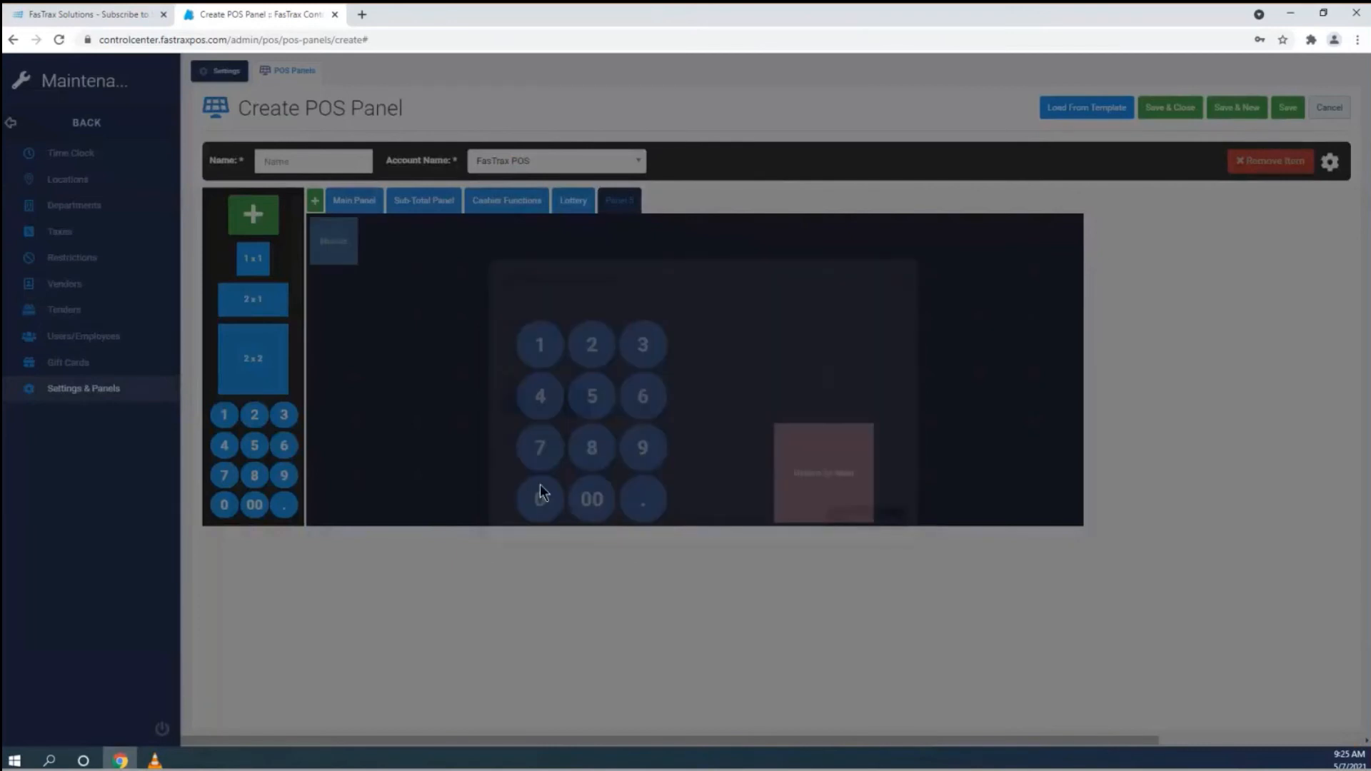
# Configure the Mixers button as Open Department with the 25 - Beverages department and save the button settings.
pyautogui.doubleClick(342, 245)
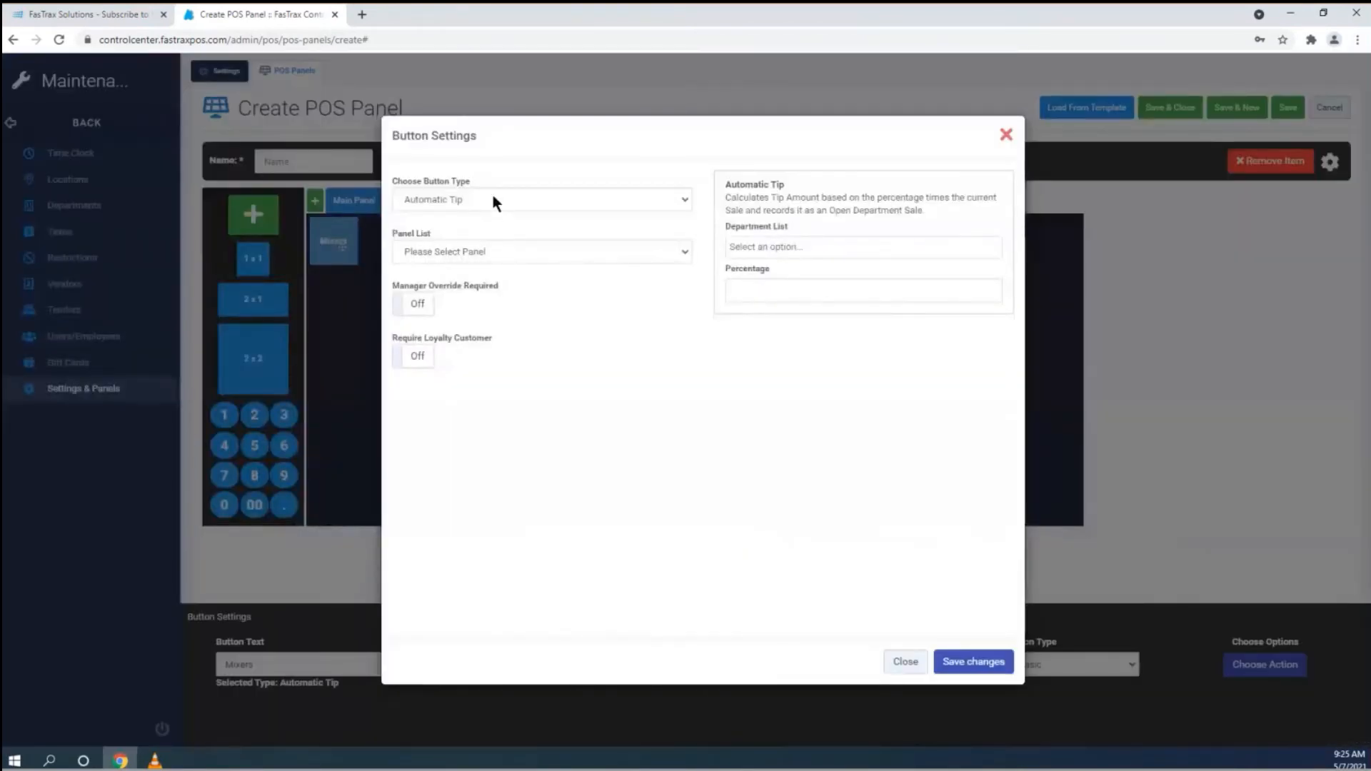
pyautogui.click(491, 197)
pyautogui.press('o')
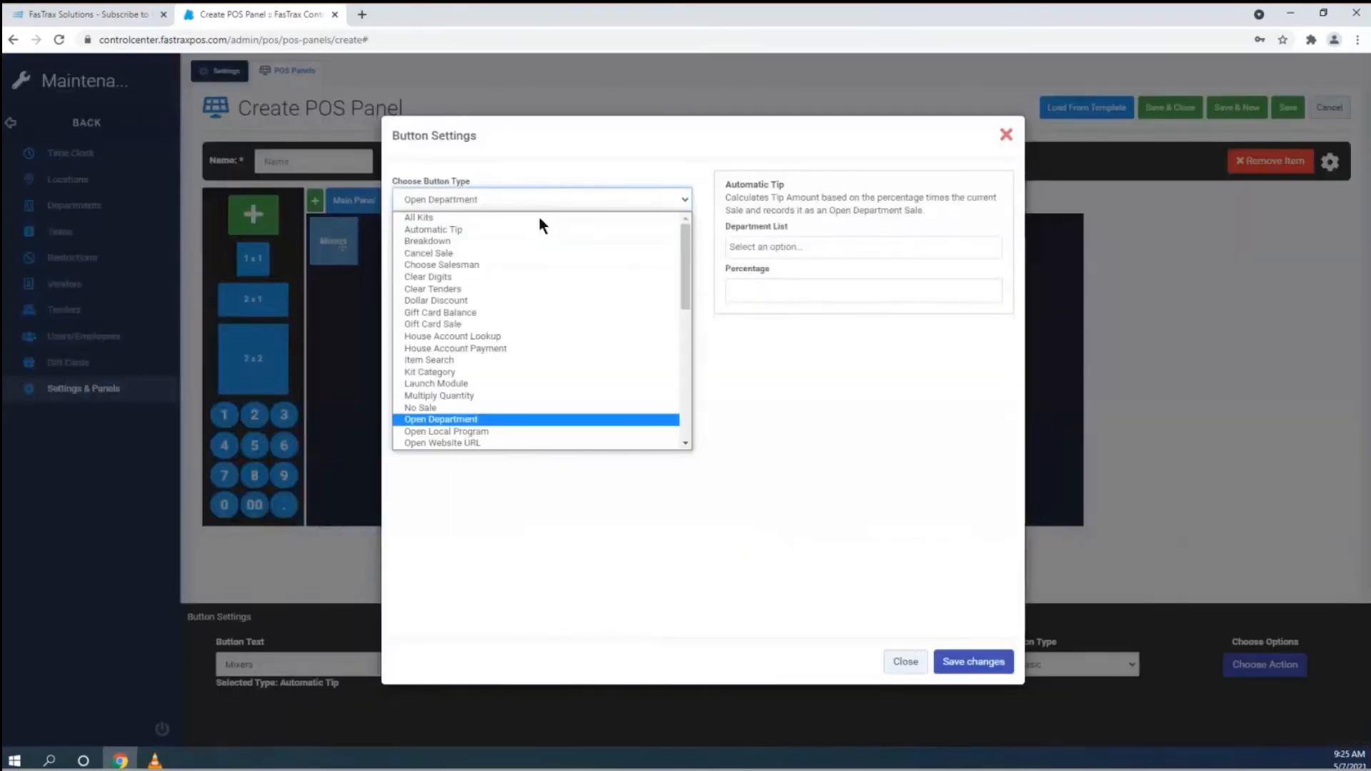
pyautogui.click(428, 420)
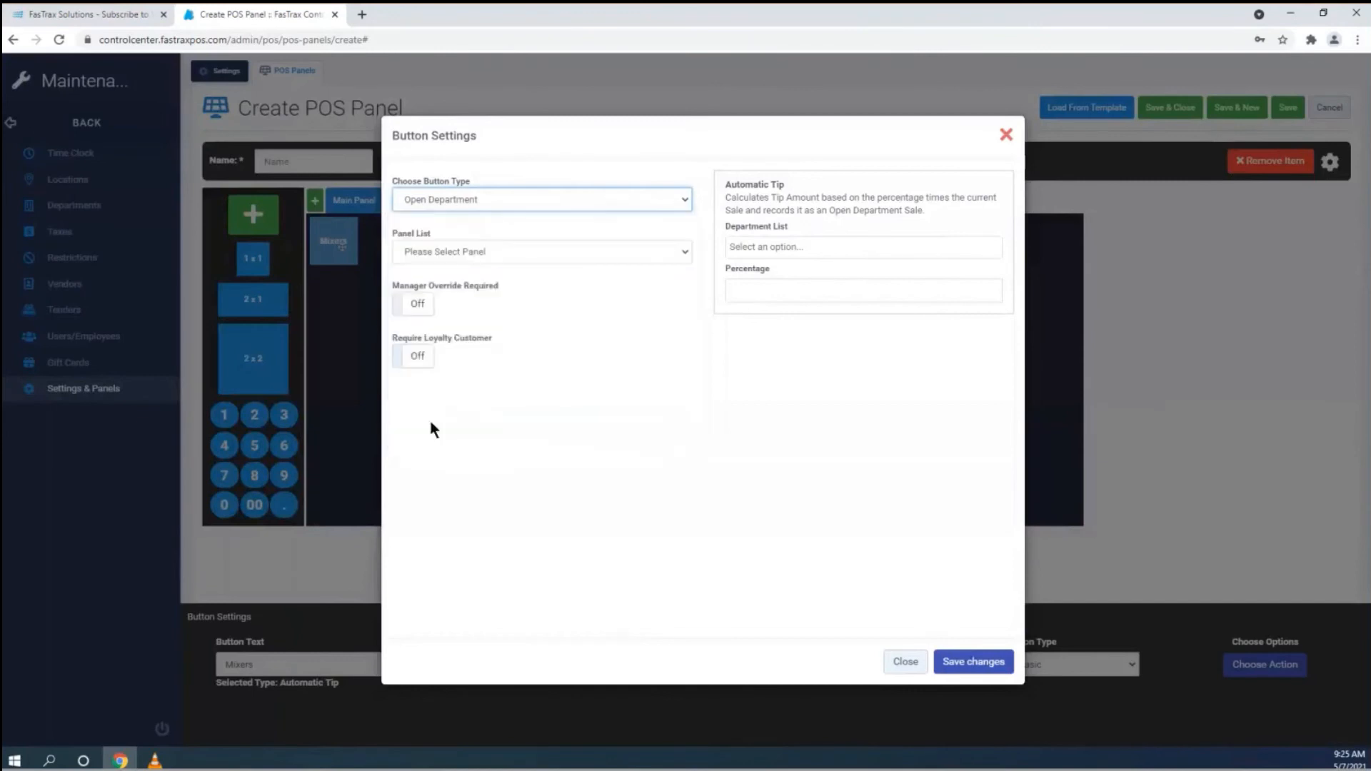
pyautogui.click(784, 299)
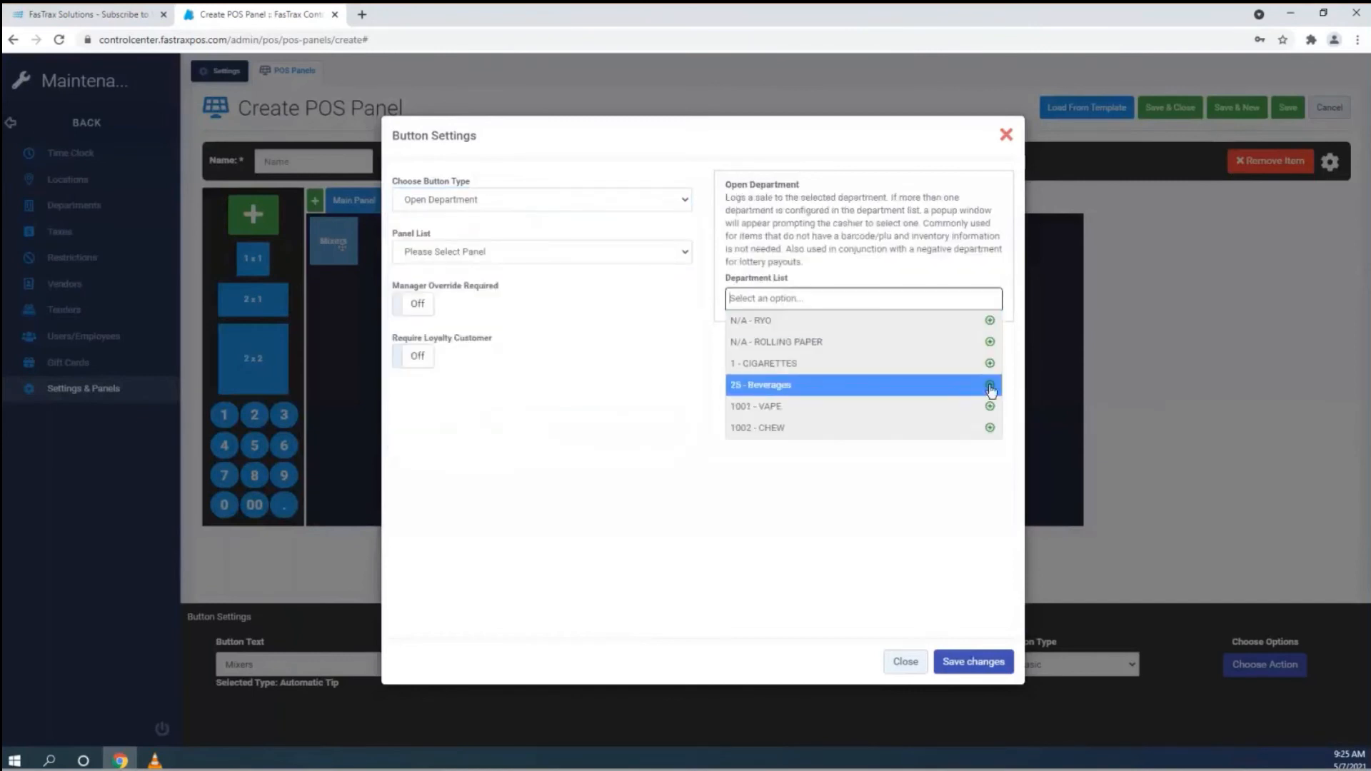
pyautogui.click(988, 385)
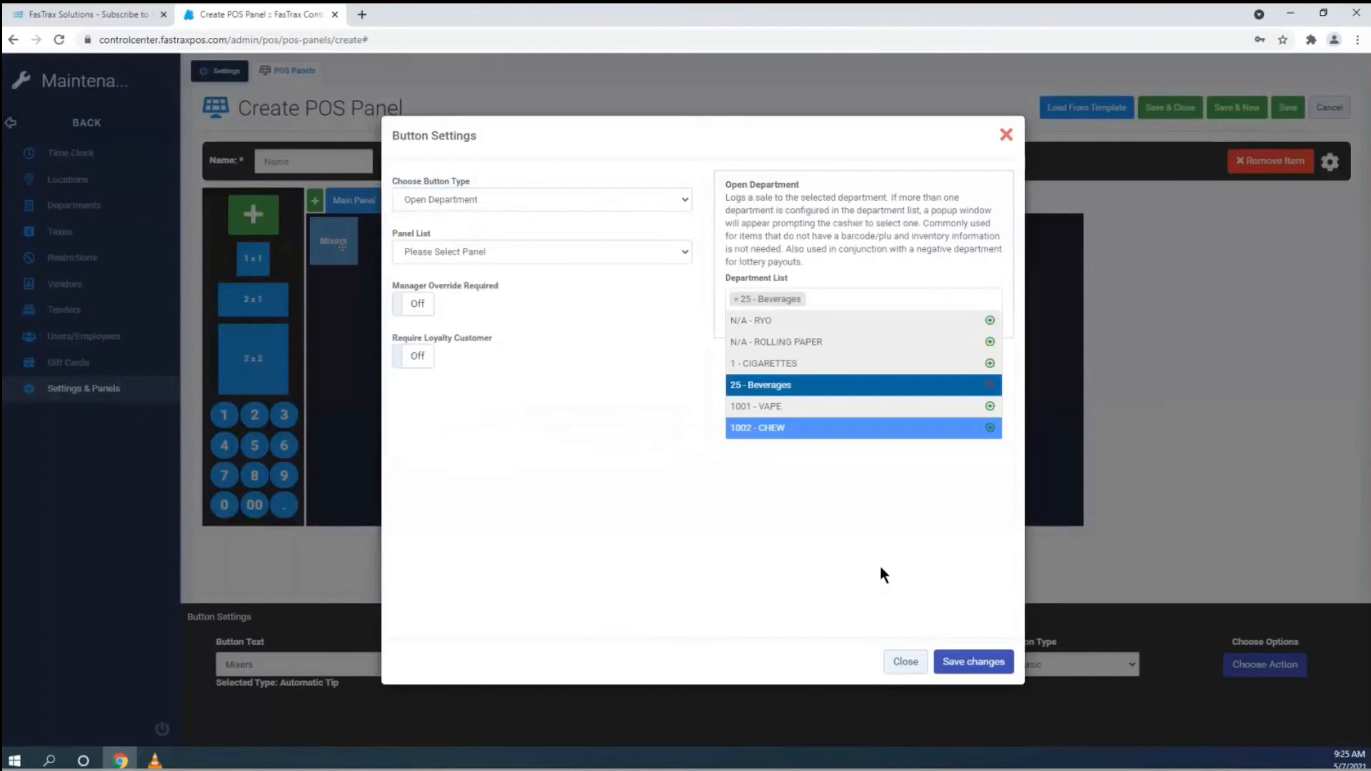
pyautogui.click(854, 610)
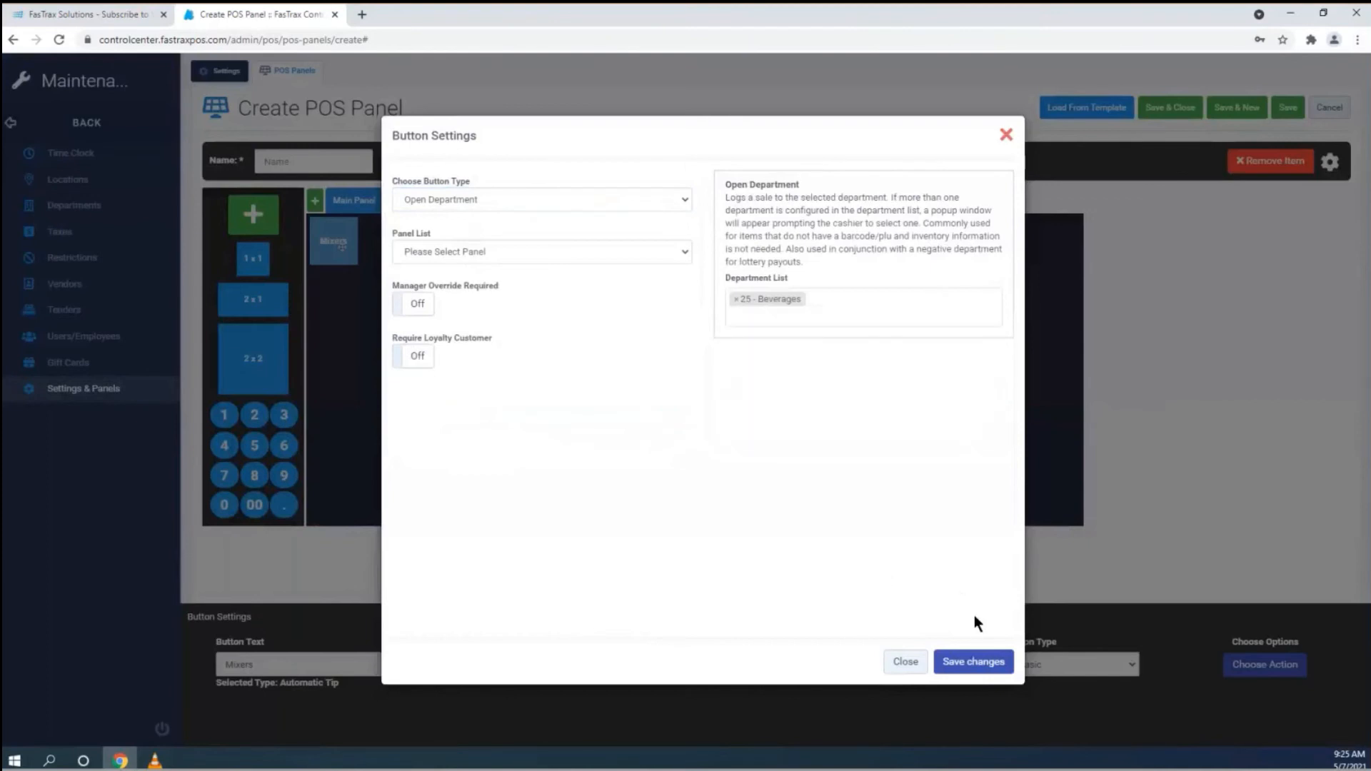
pyautogui.click(972, 663)
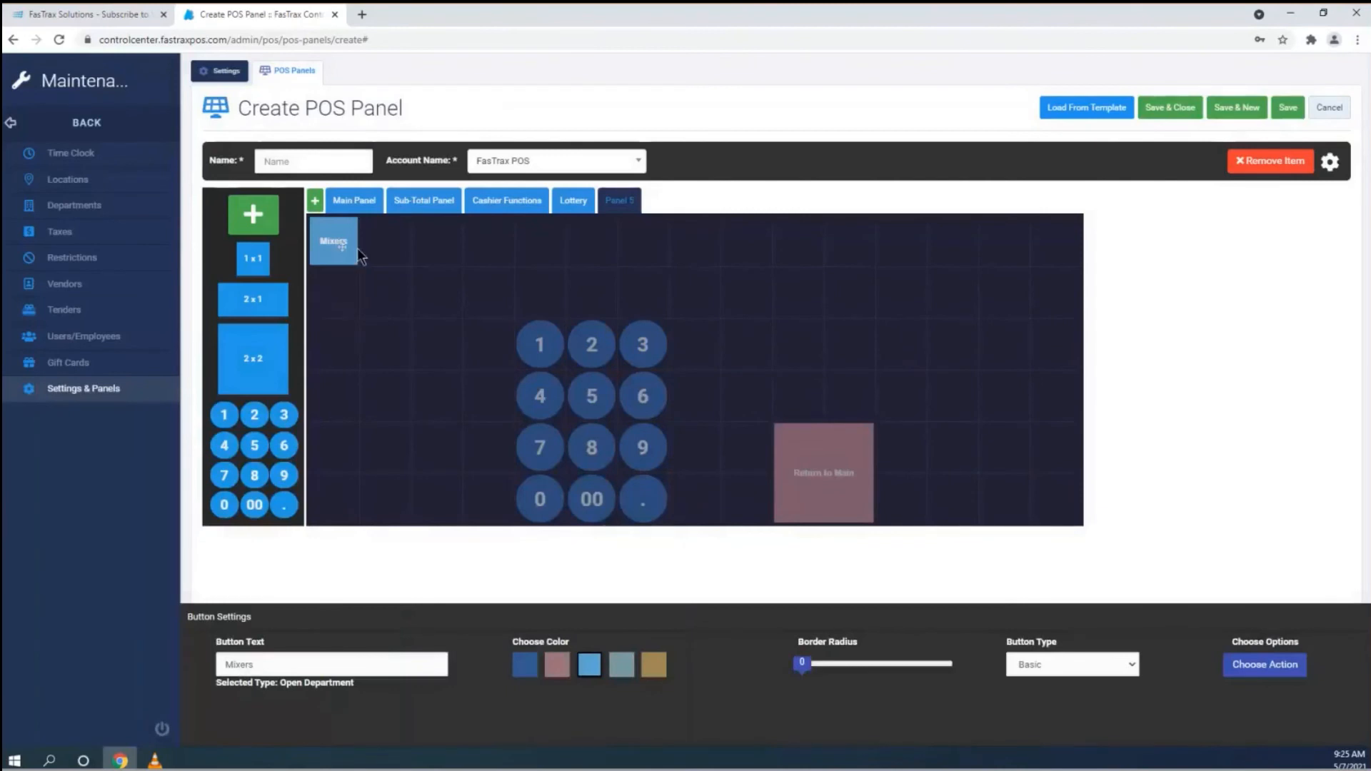
# Enlarge the Mixers button to 2 x 2 cells and set its border radius to 20.
pyautogui.moveTo(358, 250); pyautogui.dragTo(380, 315)
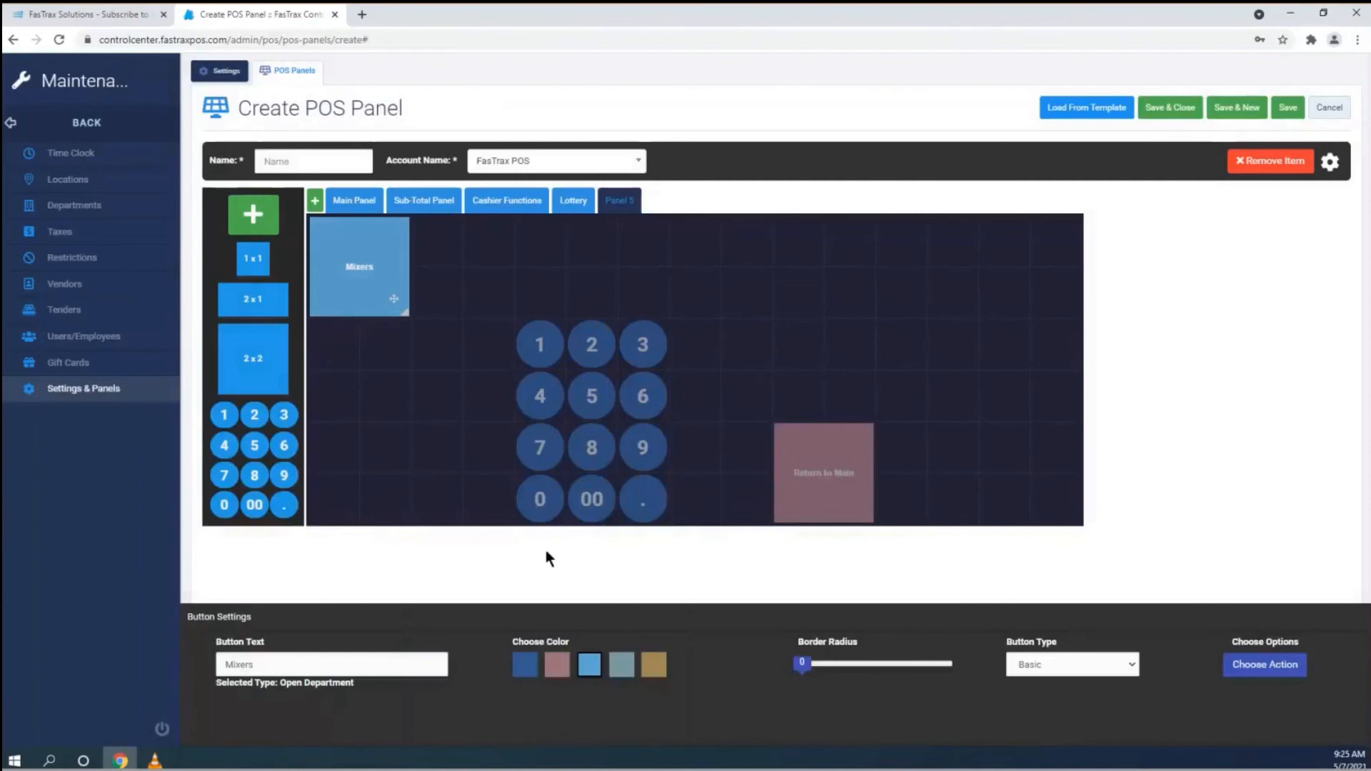
pyautogui.moveTo(802, 662); pyautogui.dragTo(890, 670)
# Name the POS panel Mixers and save it.
pyautogui.click(1287, 109)
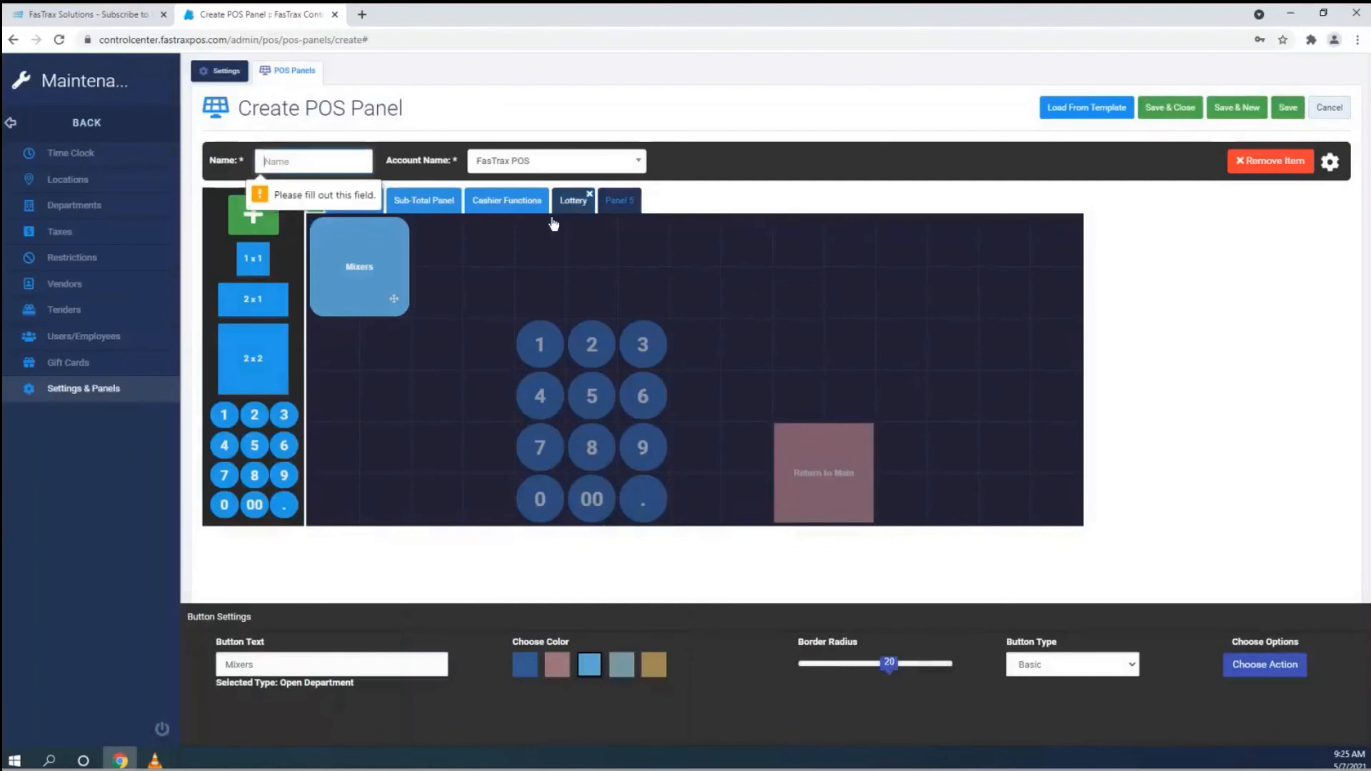
pyautogui.click(309, 164)
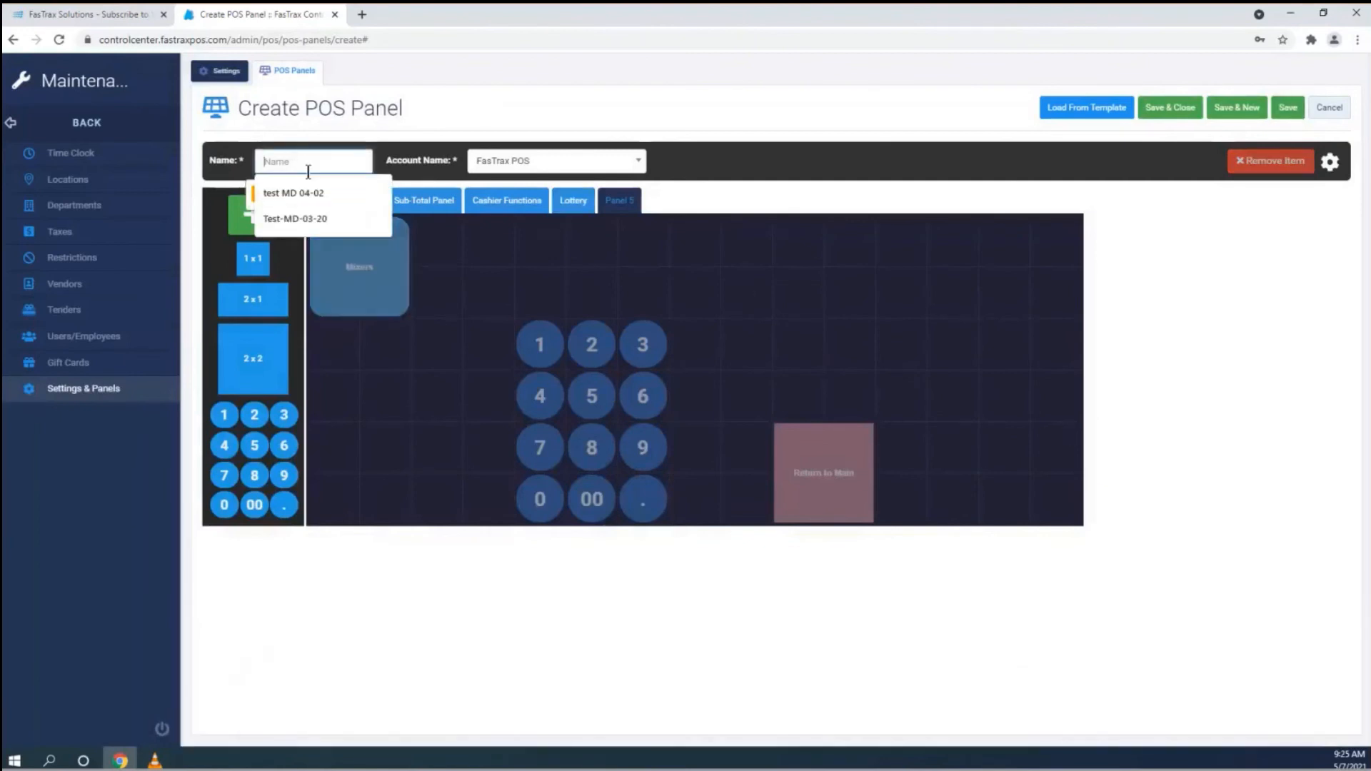
pyautogui.write('Miex')
pyautogui.press('BackSpace')
pyautogui.press('BackSpace')
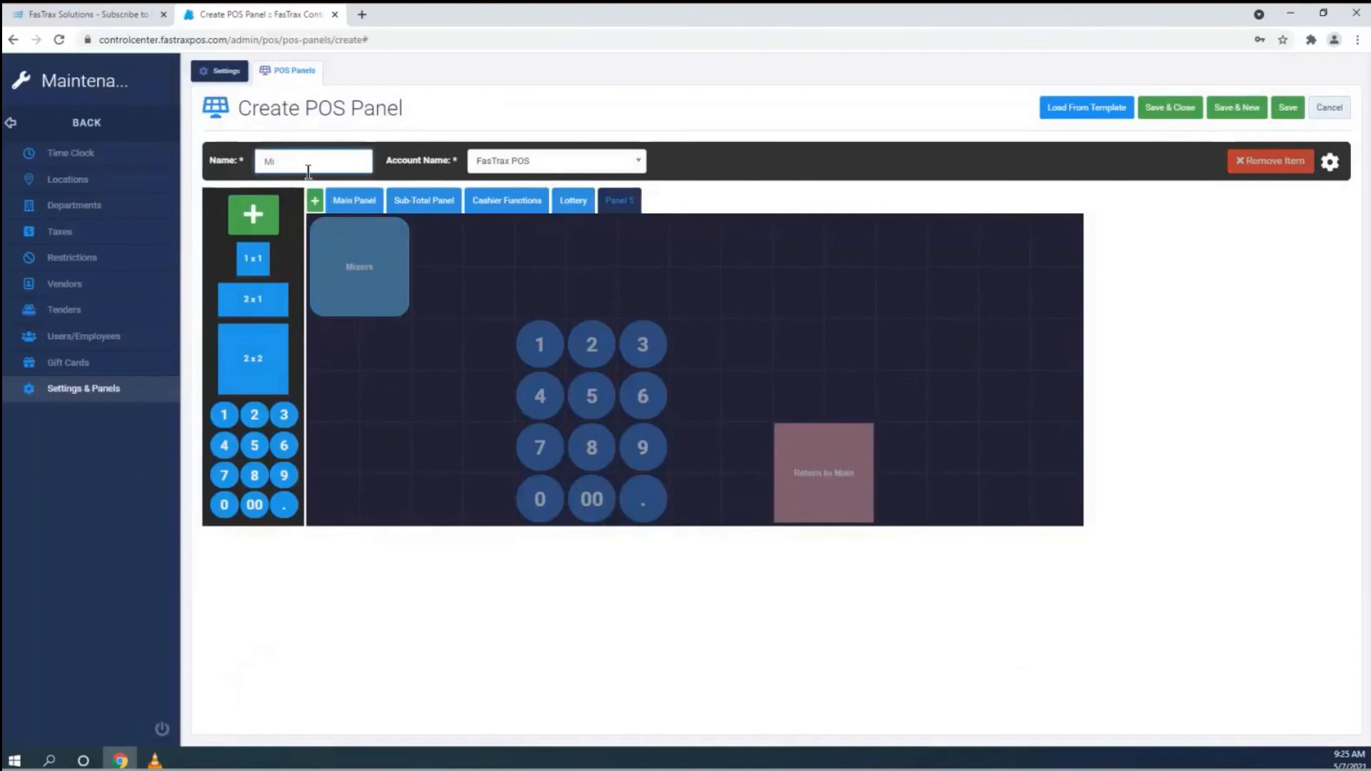
pyautogui.write('xers')
pyautogui.click(1286, 109)
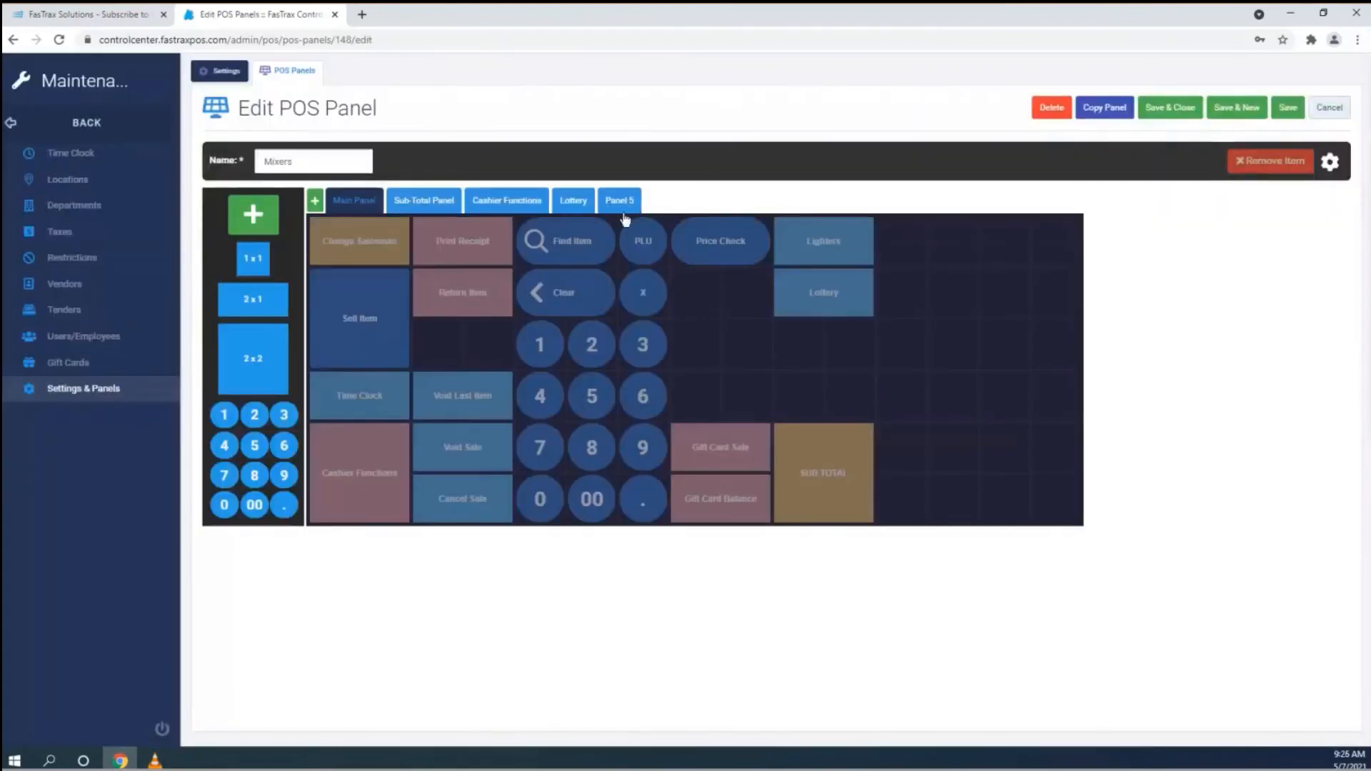
# Check the saved Panel 5, and add a light blue Basic 1x1 button named Mixers to the Main Panel.
pyautogui.click(622, 205)
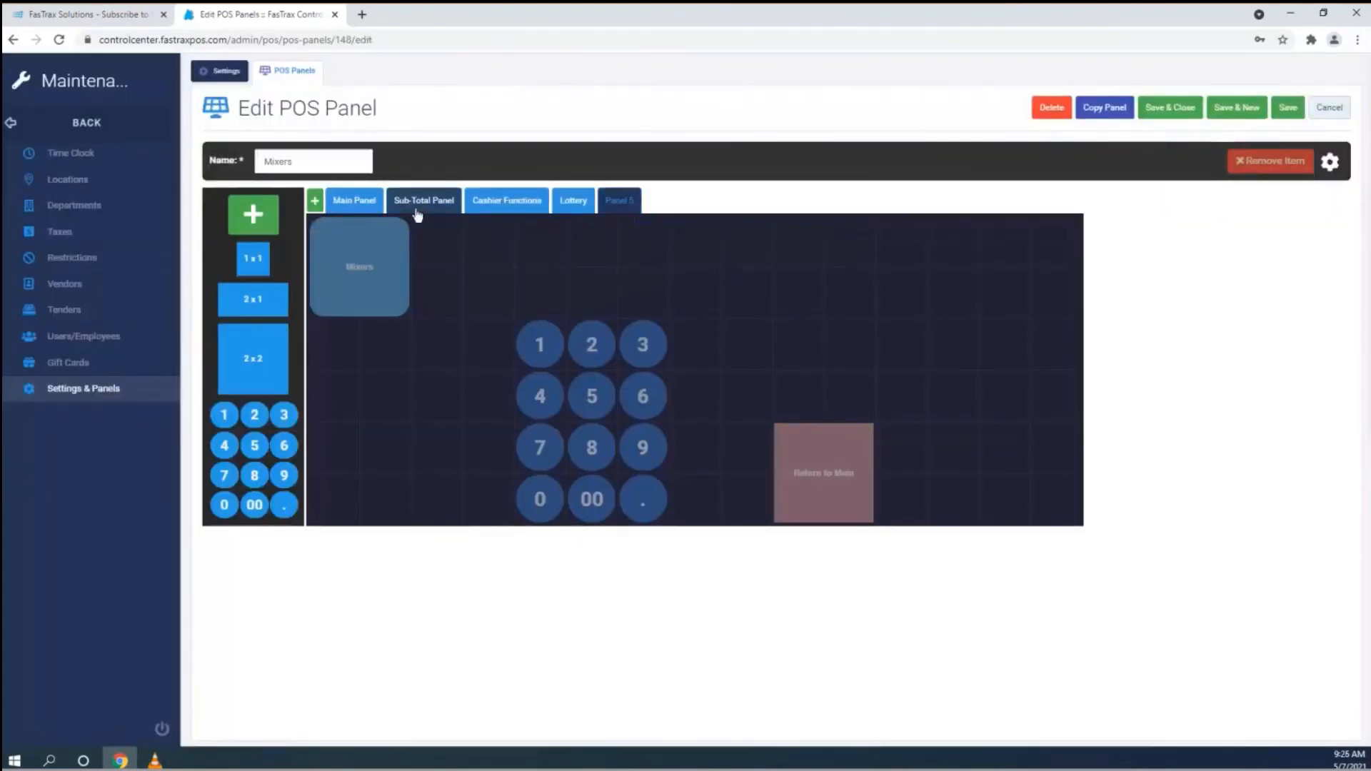
pyautogui.click(371, 209)
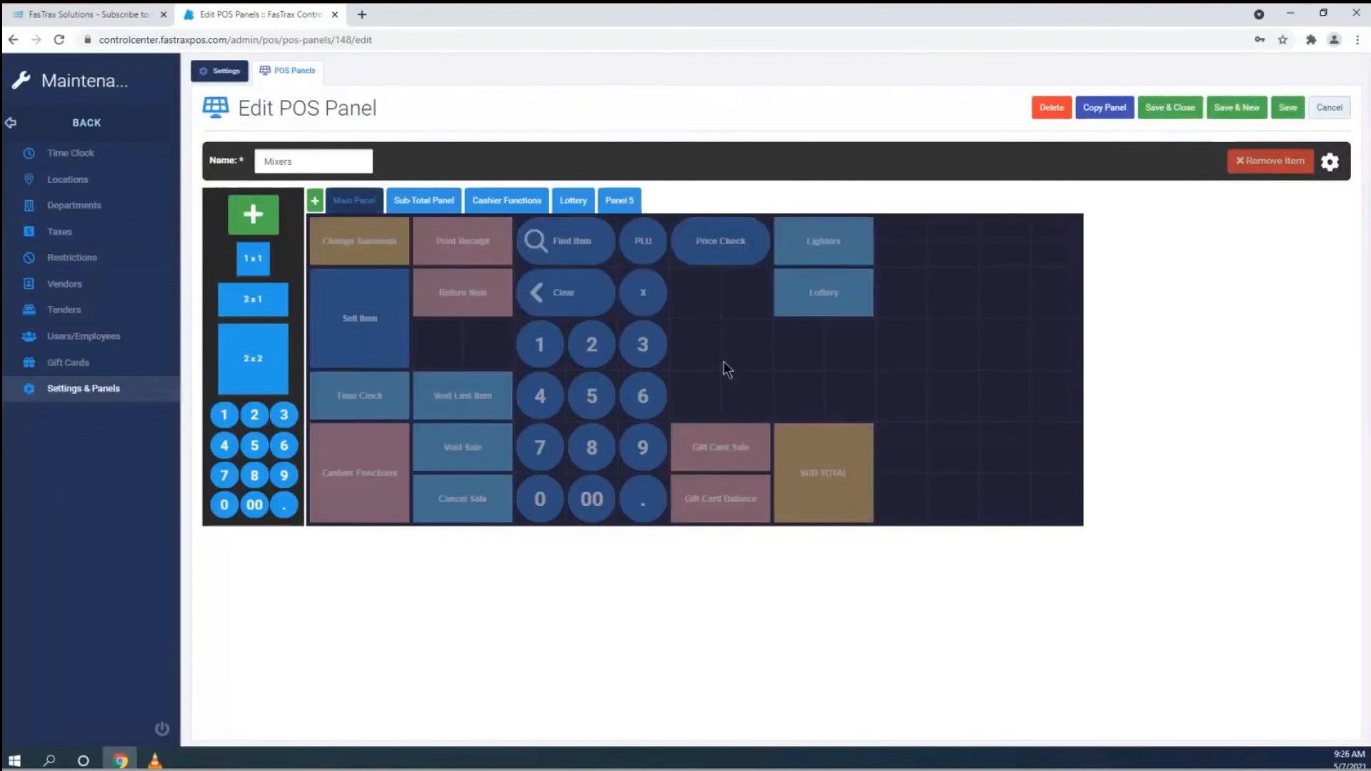
pyautogui.click(253, 214)
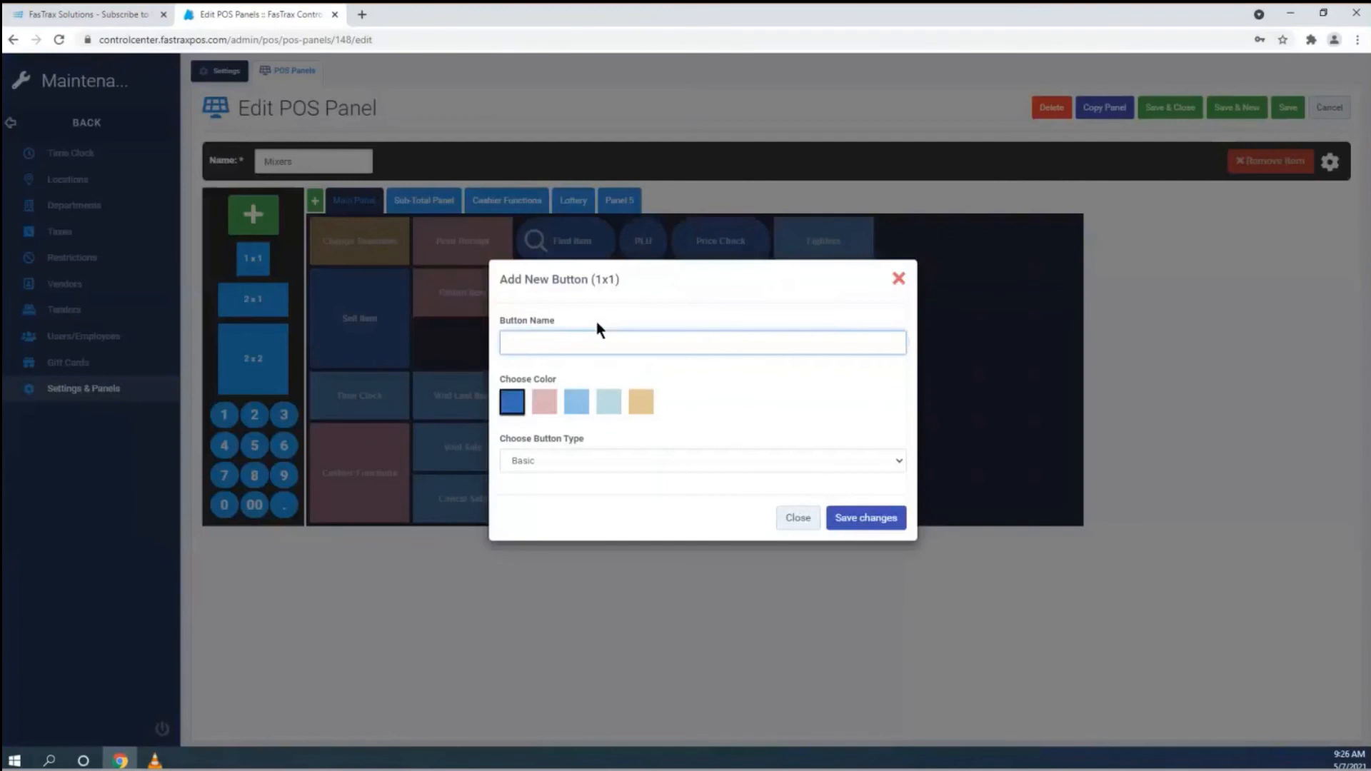
pyautogui.write('Mixers')
pyautogui.click(584, 398)
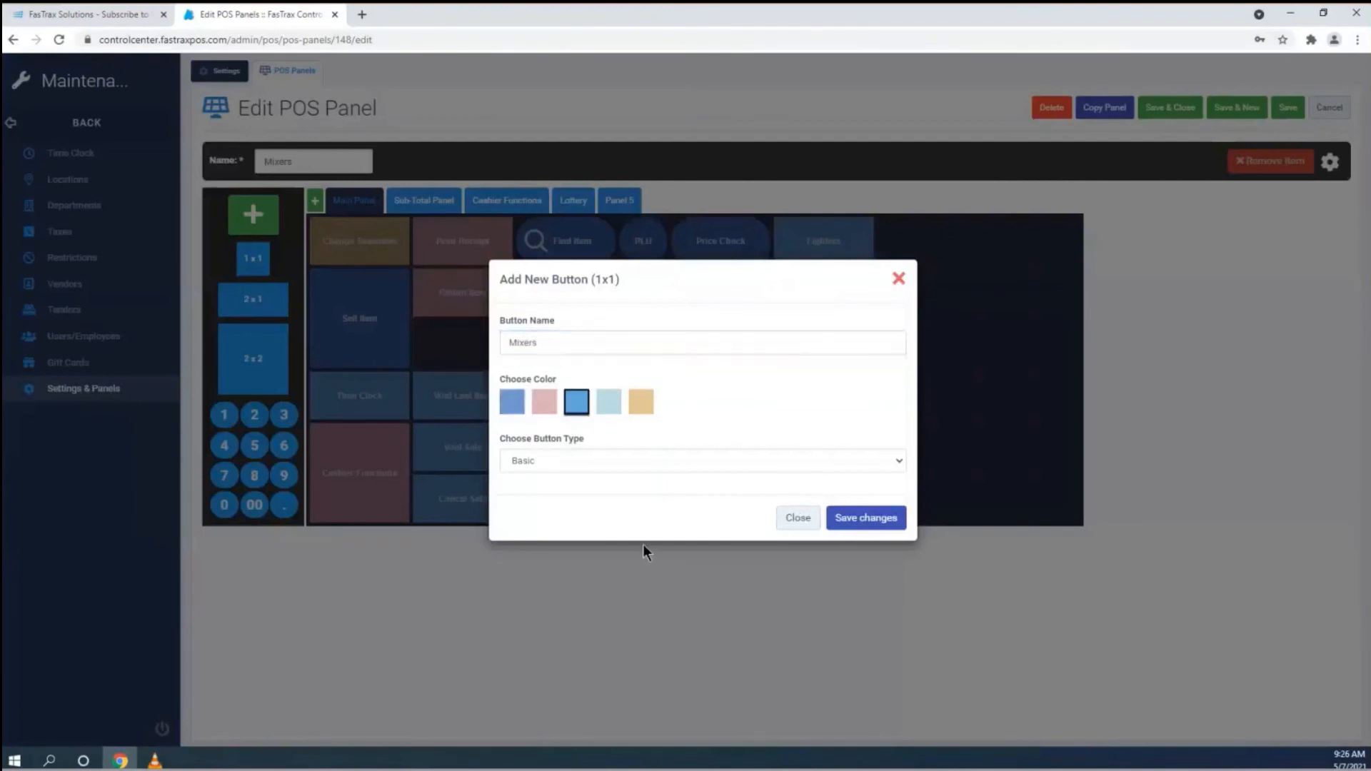
pyautogui.click(887, 522)
# Configure the Main Panel's Mixers button as Panel Navigation to Panel 5 and save the button settings.
pyautogui.doubleClick(914, 246)
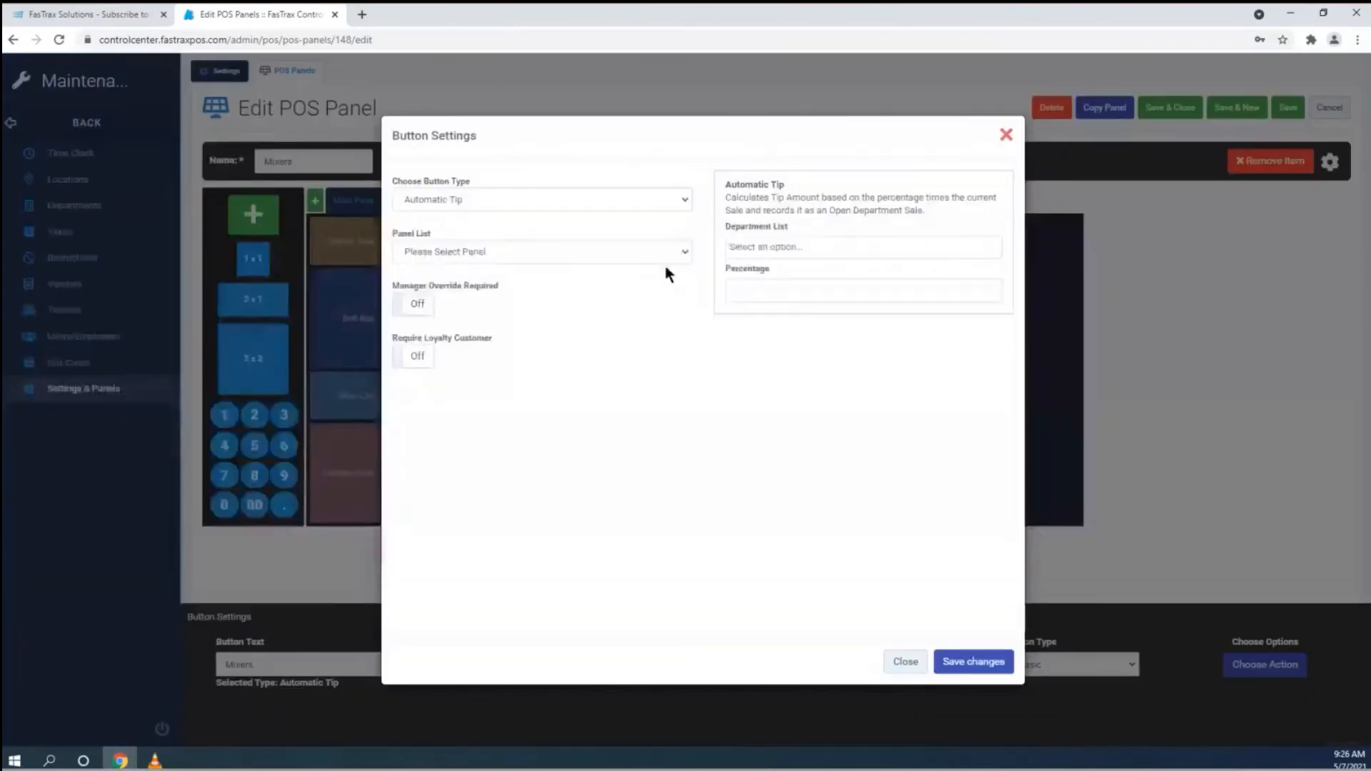
pyautogui.click(492, 207)
pyautogui.scroll(-5, 486, 257)
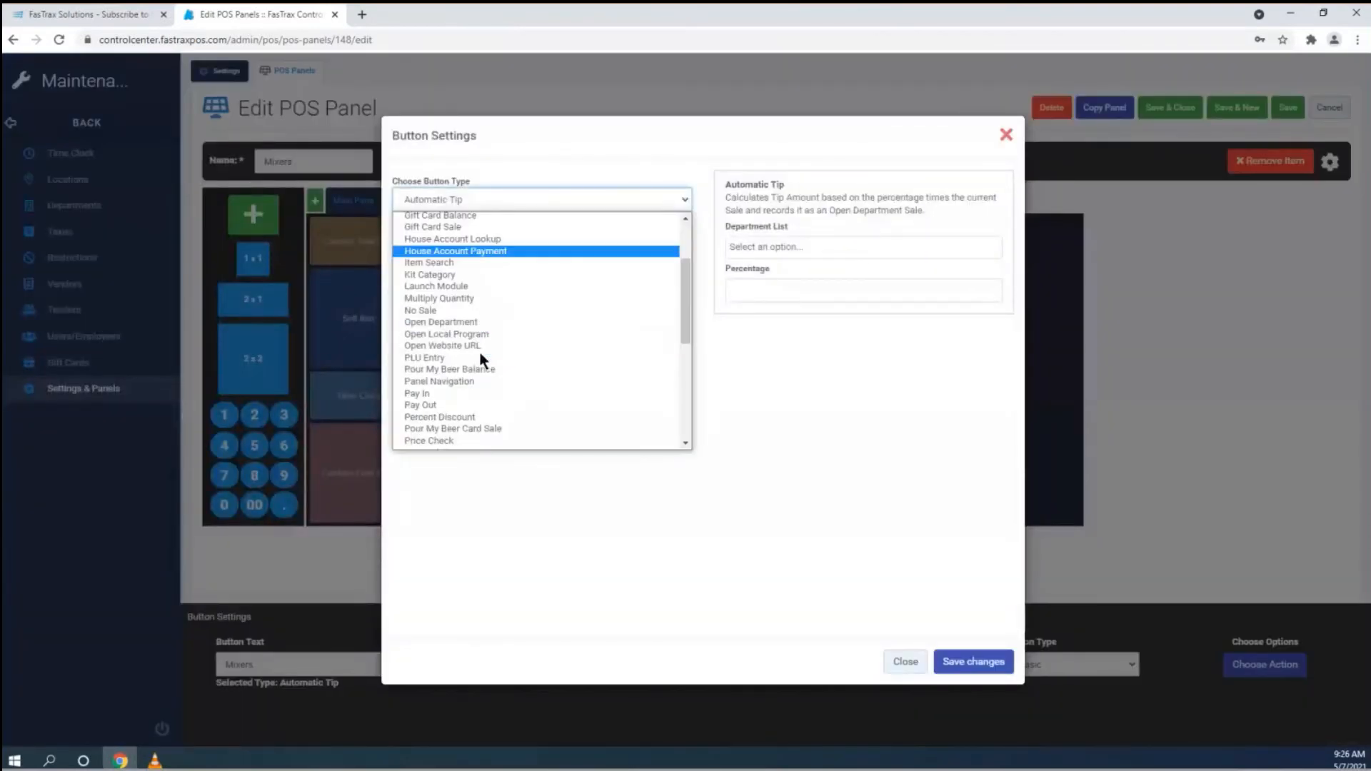
pyautogui.scroll(-2, 478, 357)
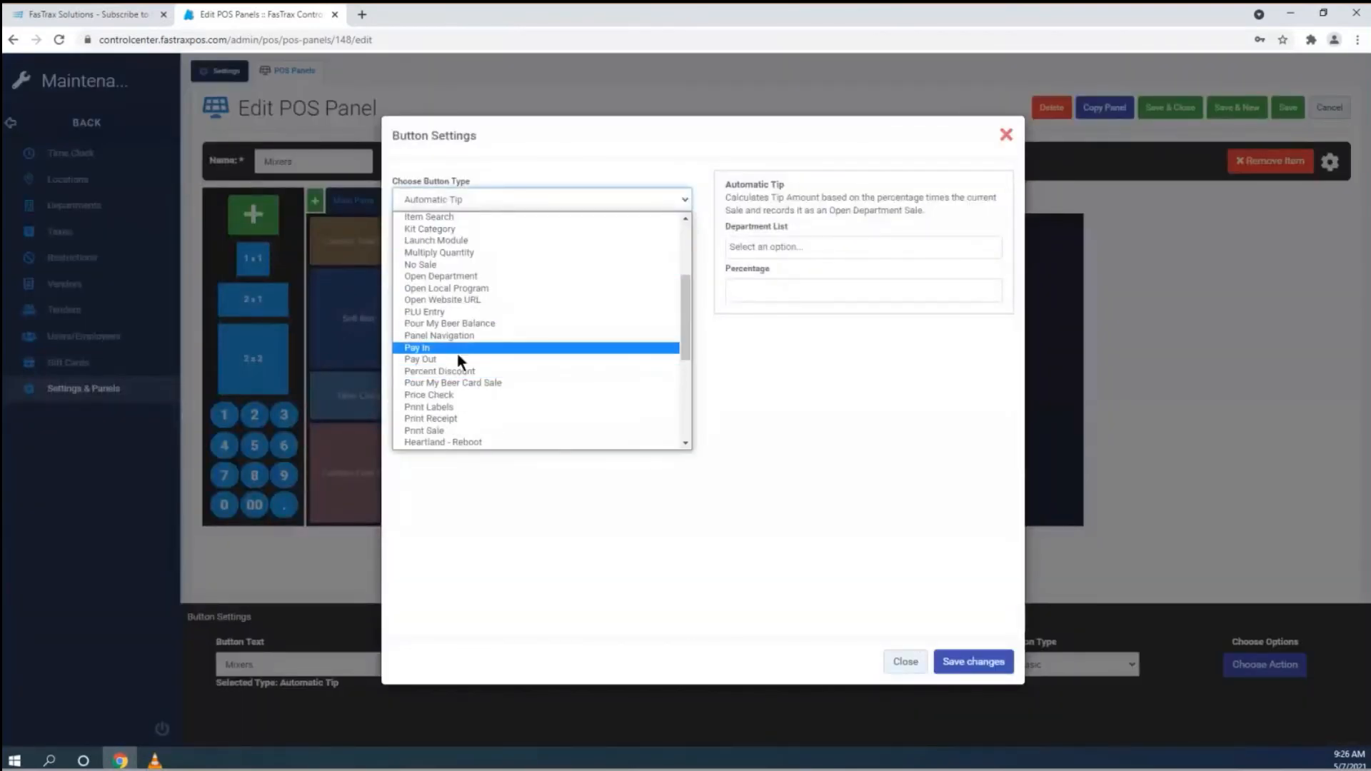
pyautogui.click(450, 336)
pyautogui.click(829, 236)
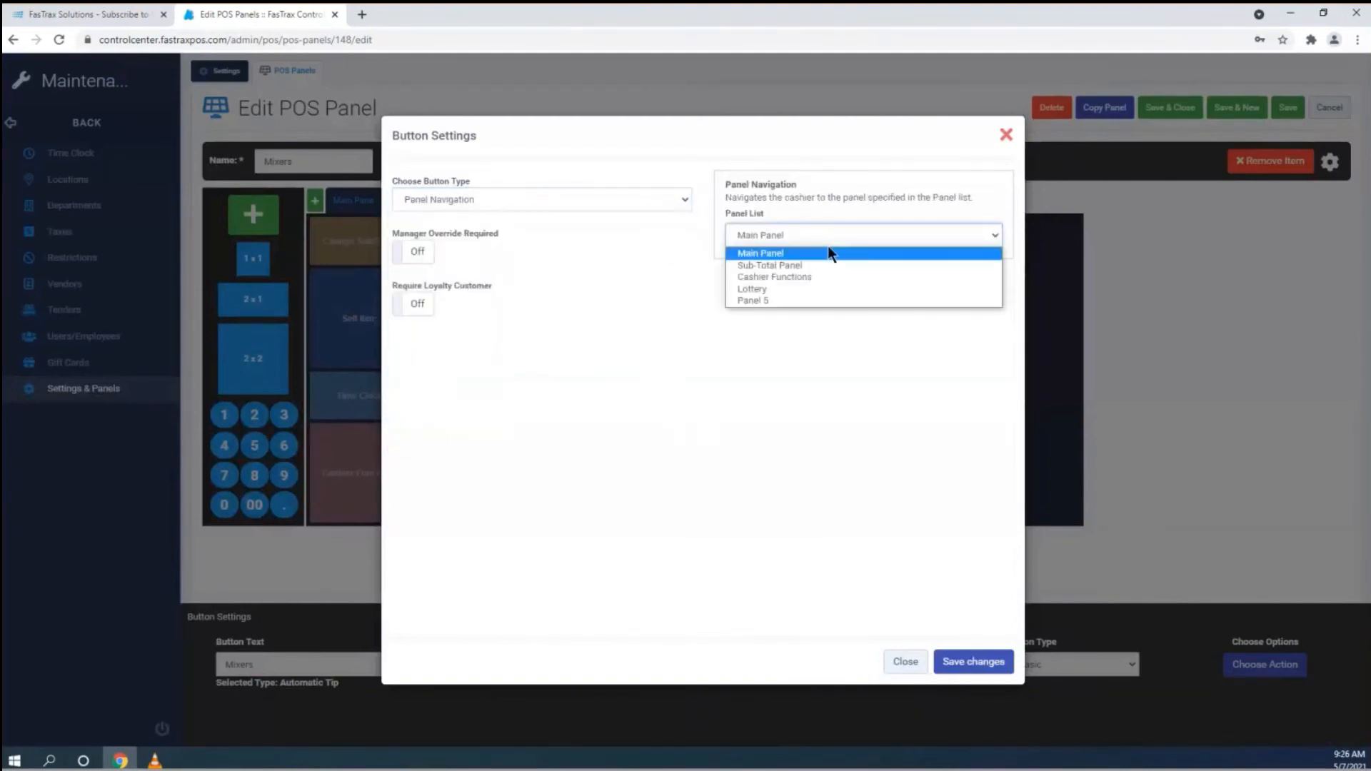
pyautogui.click(761, 300)
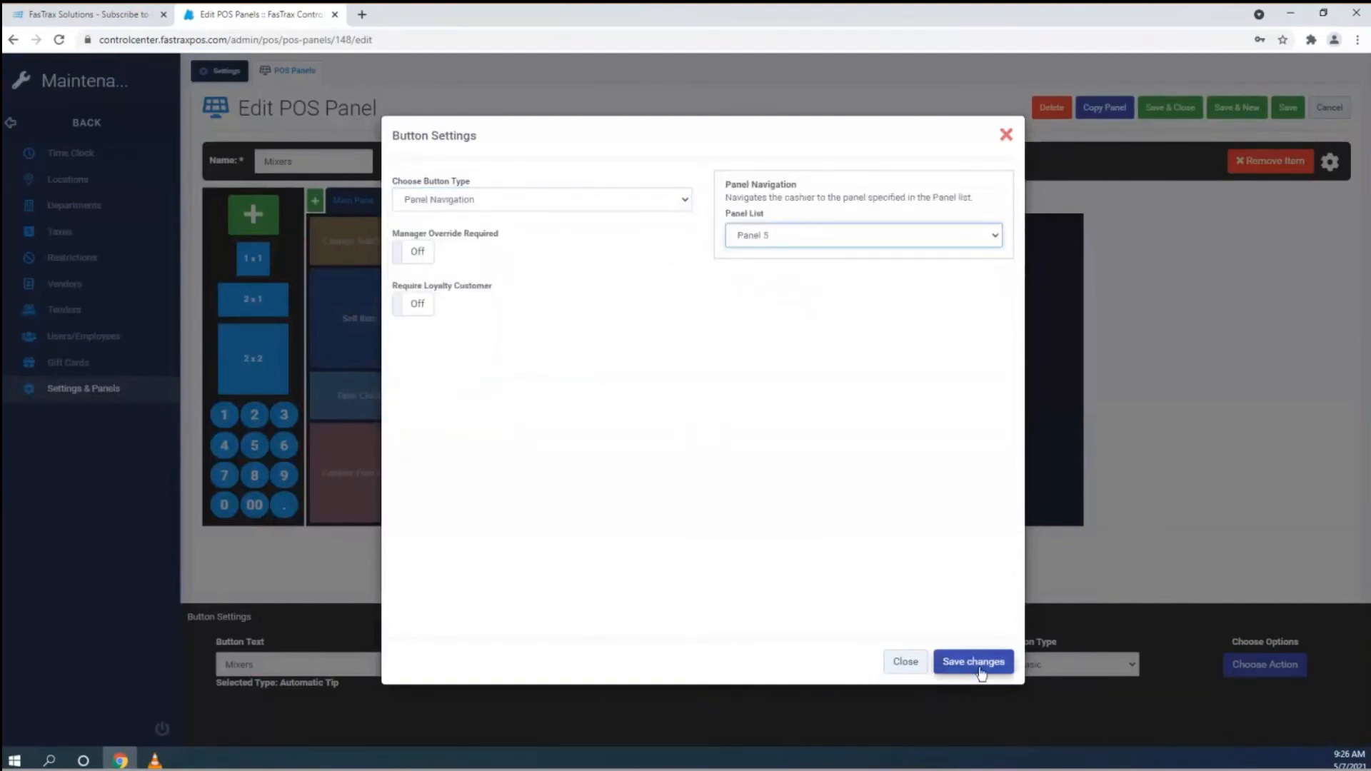
pyautogui.click(974, 662)
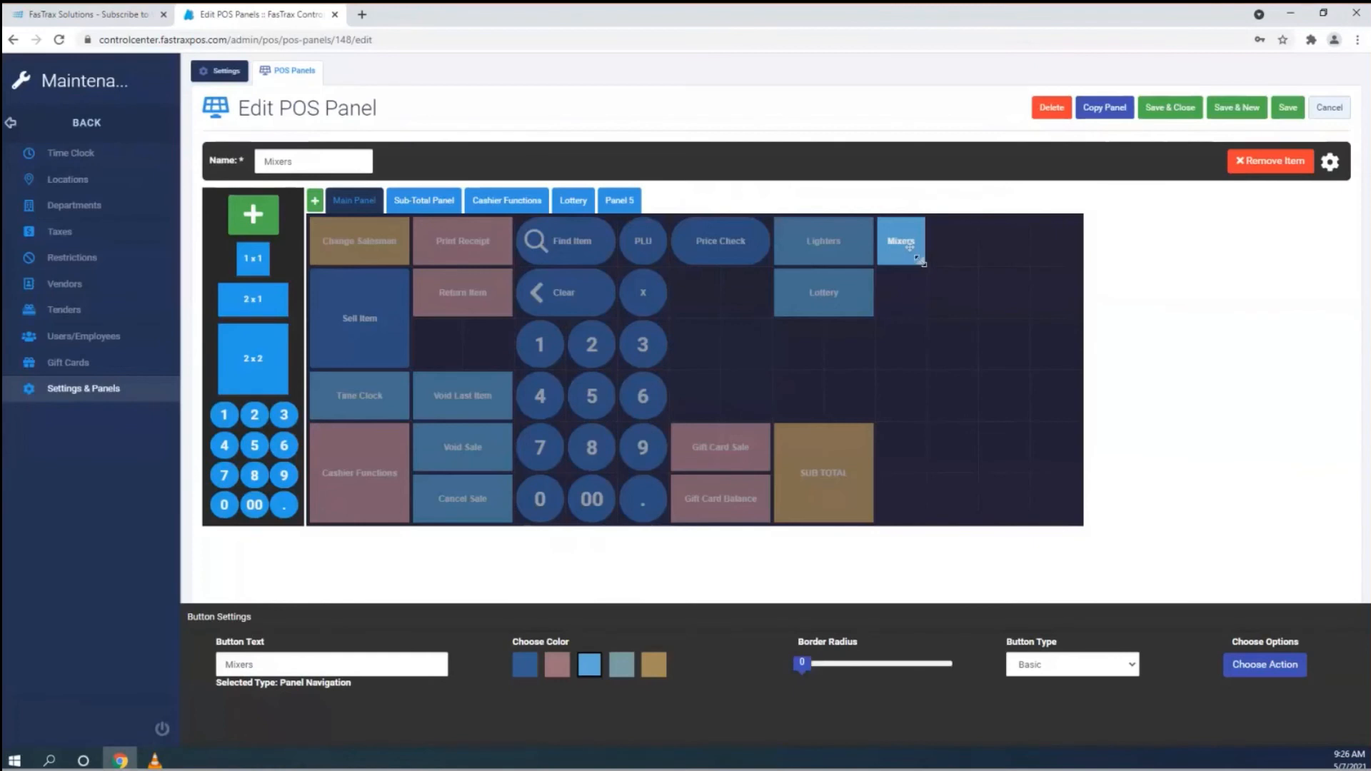
# Enlarge the Main Panel's Mixers button to 2 x 2 cells, save the POS panel and select the button.
pyautogui.moveTo(920, 262); pyautogui.dragTo(964, 304)
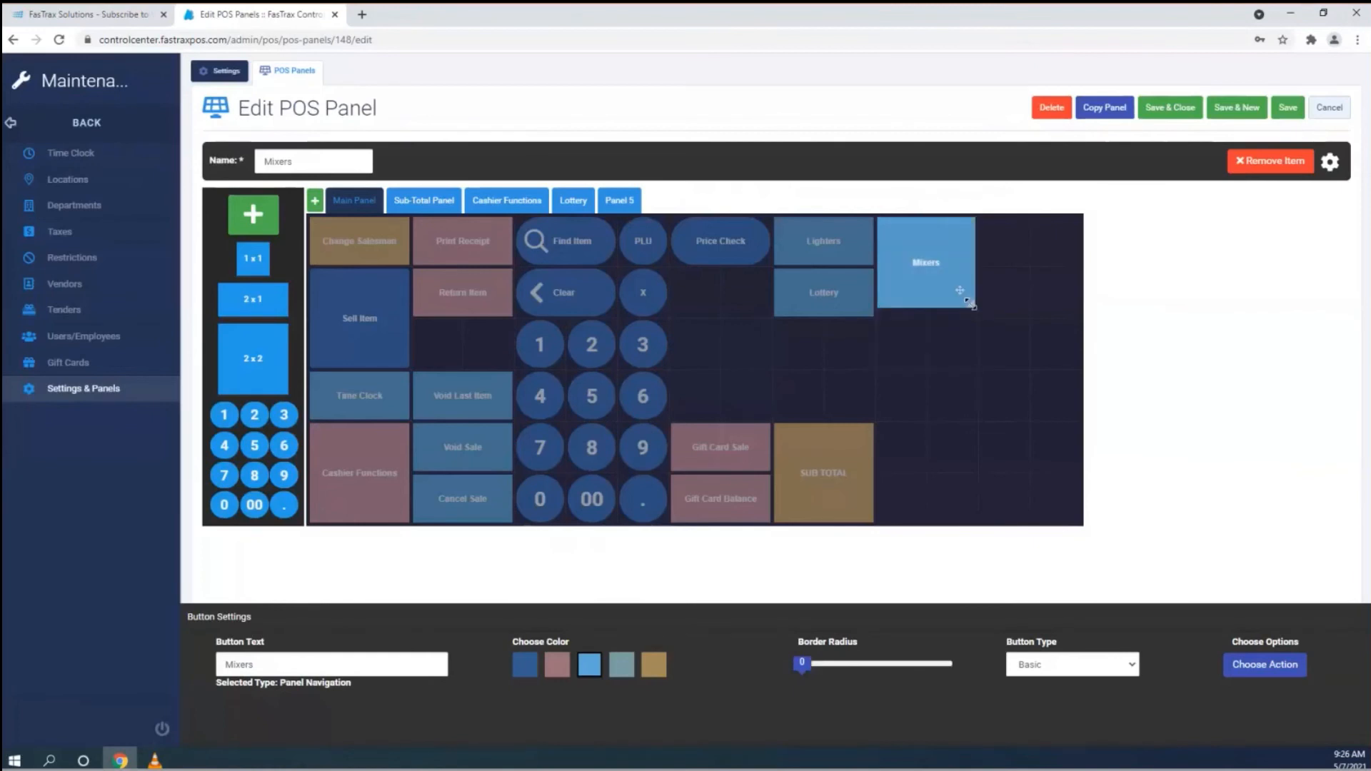
pyautogui.click(1287, 108)
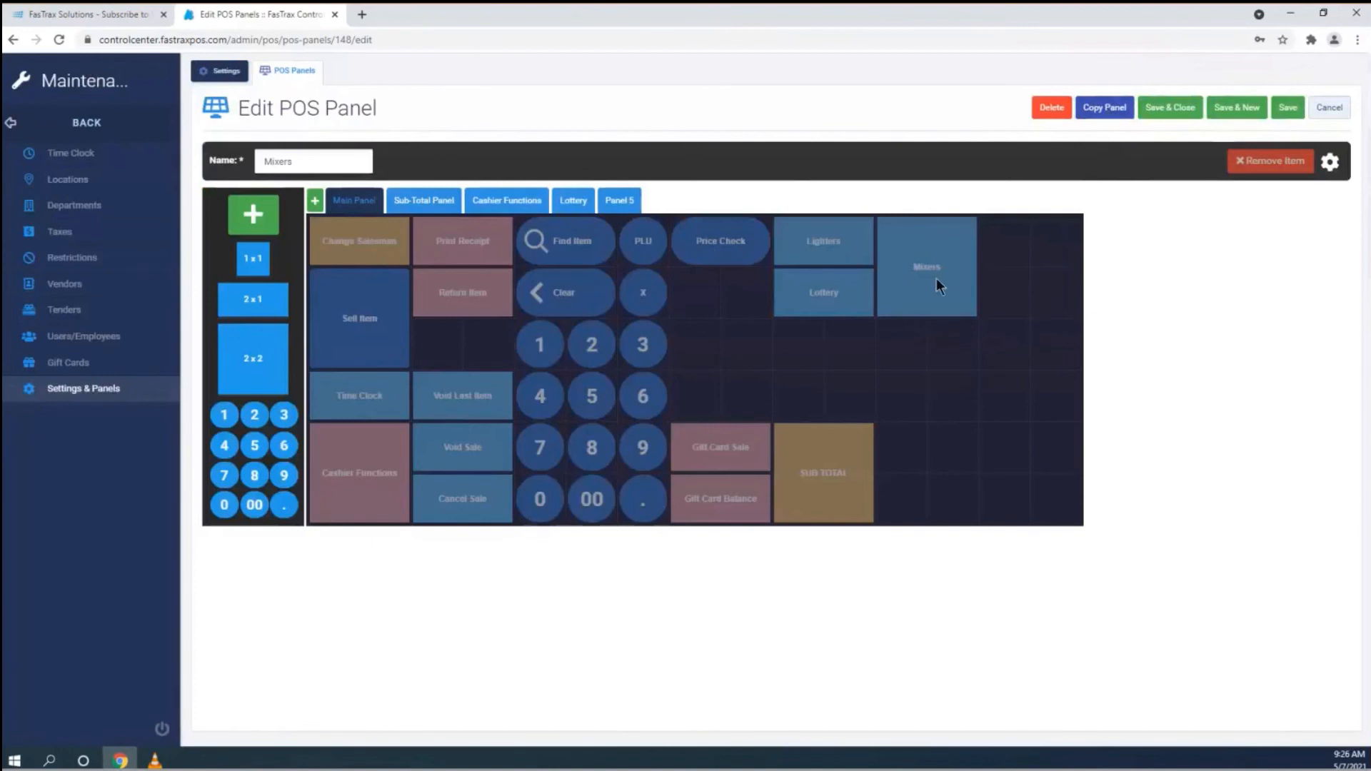
pyautogui.click(911, 289)
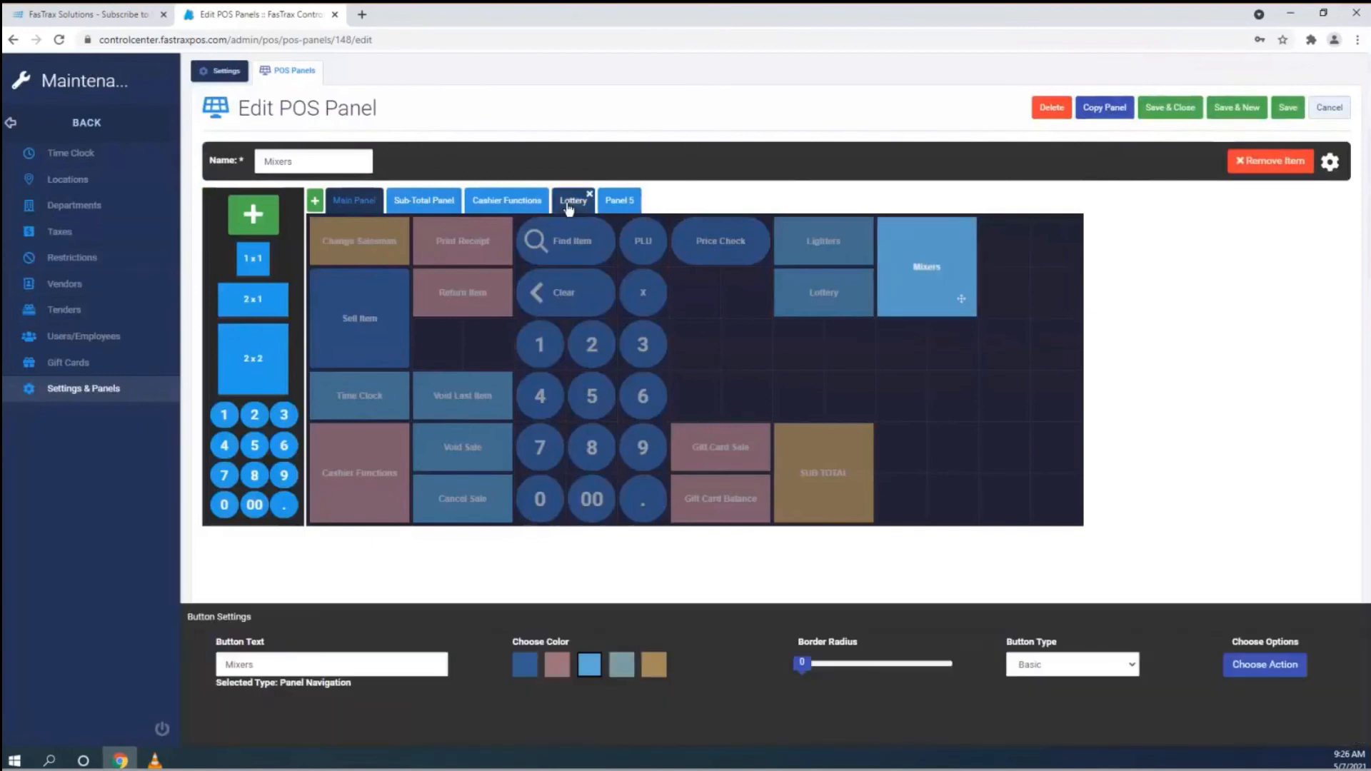
# Check the layout of Panel 5, and save and close the Mixers POS panel.
pyautogui.click(619, 200)
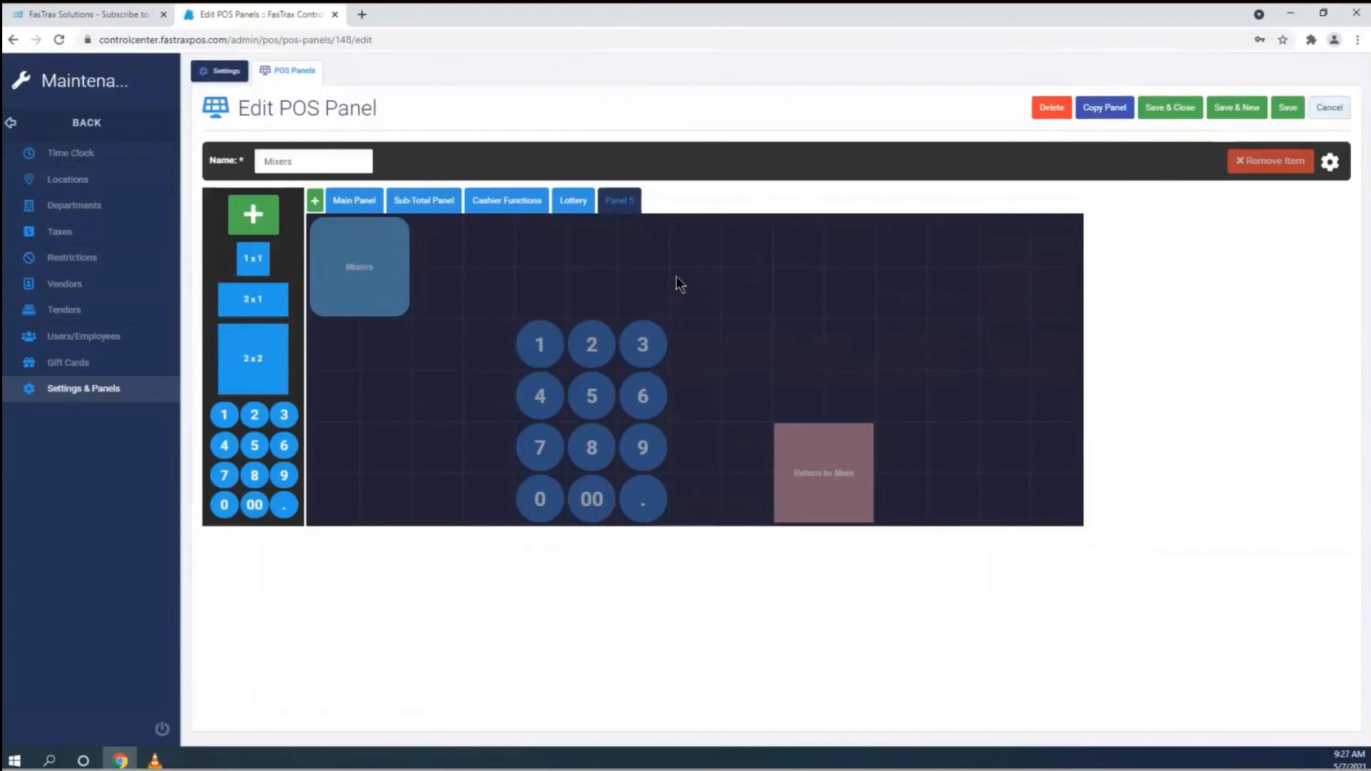
pyautogui.click(1170, 109)
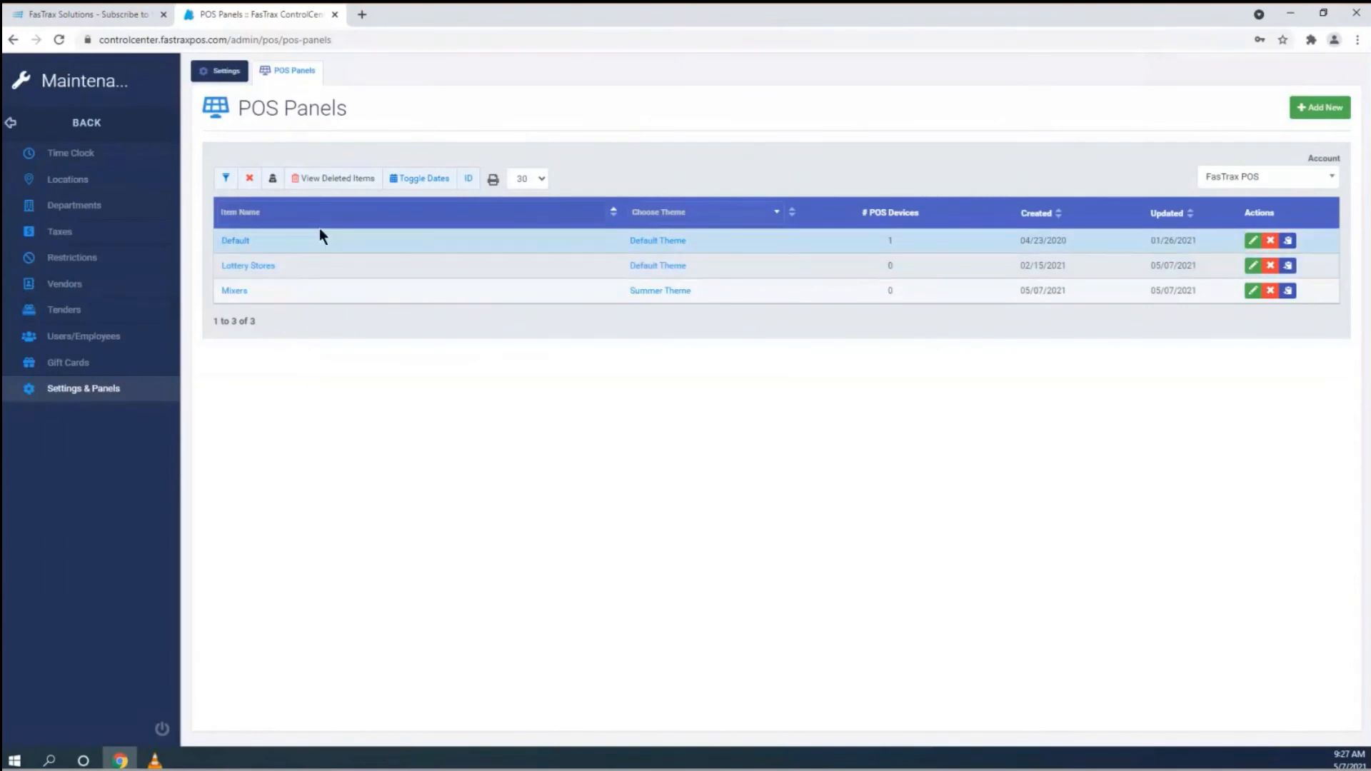
# Open the Decatur location, assign Default as its POS panel and save the location.
pyautogui.click(67, 183)
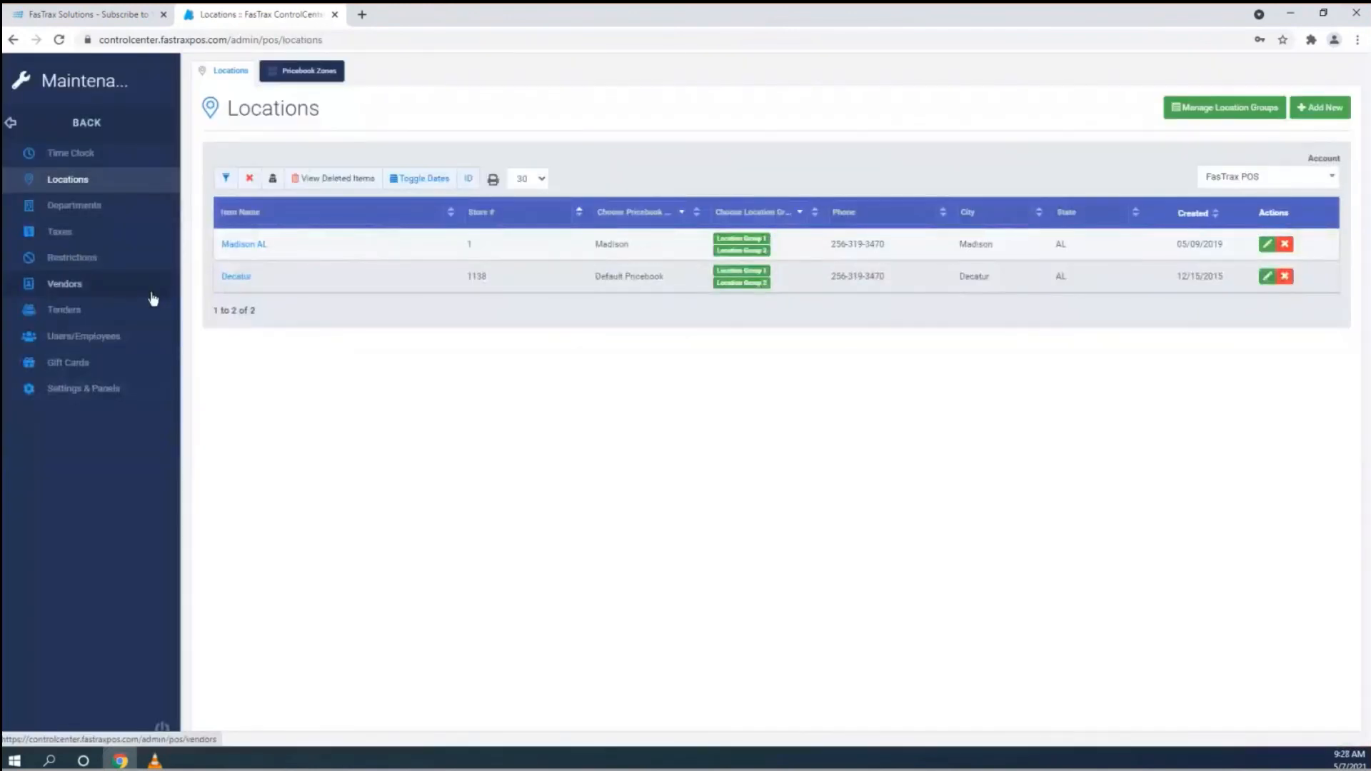
pyautogui.click(228, 280)
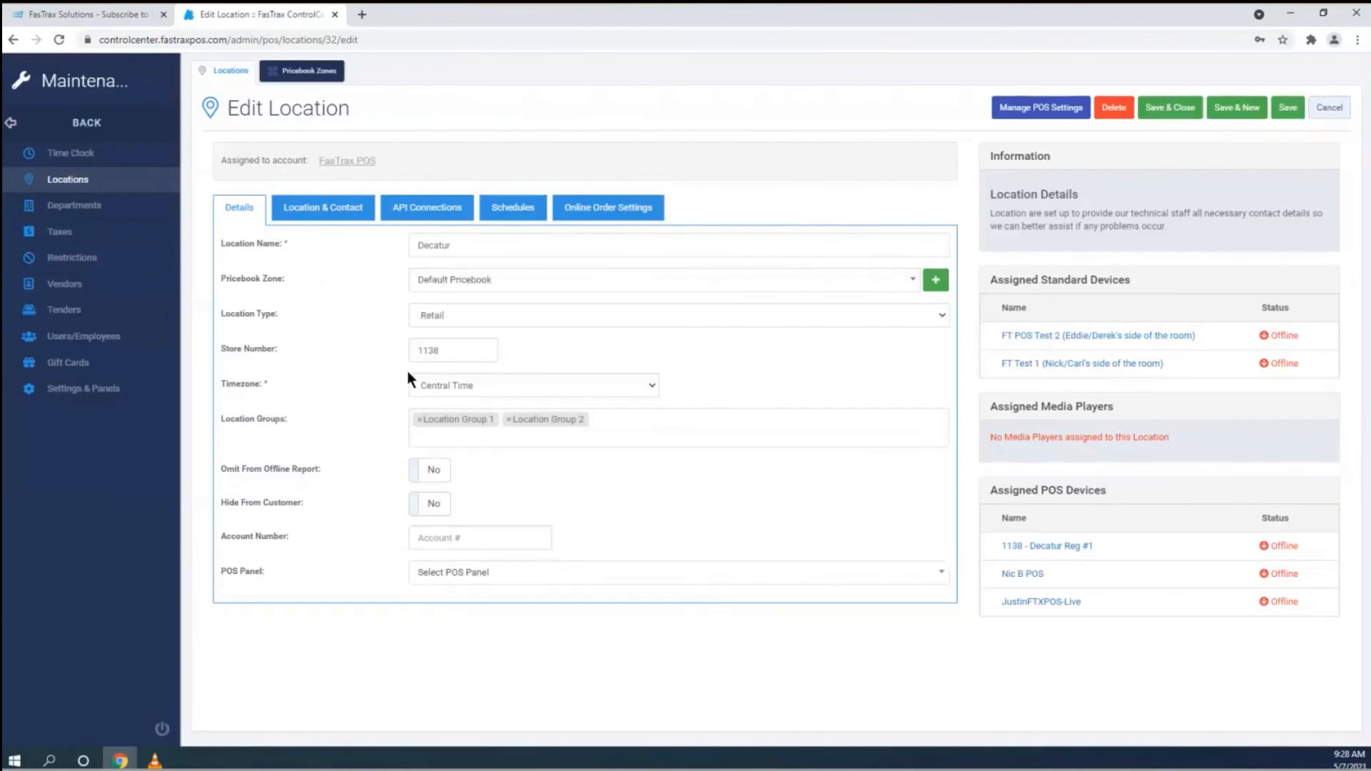
pyautogui.click(490, 576)
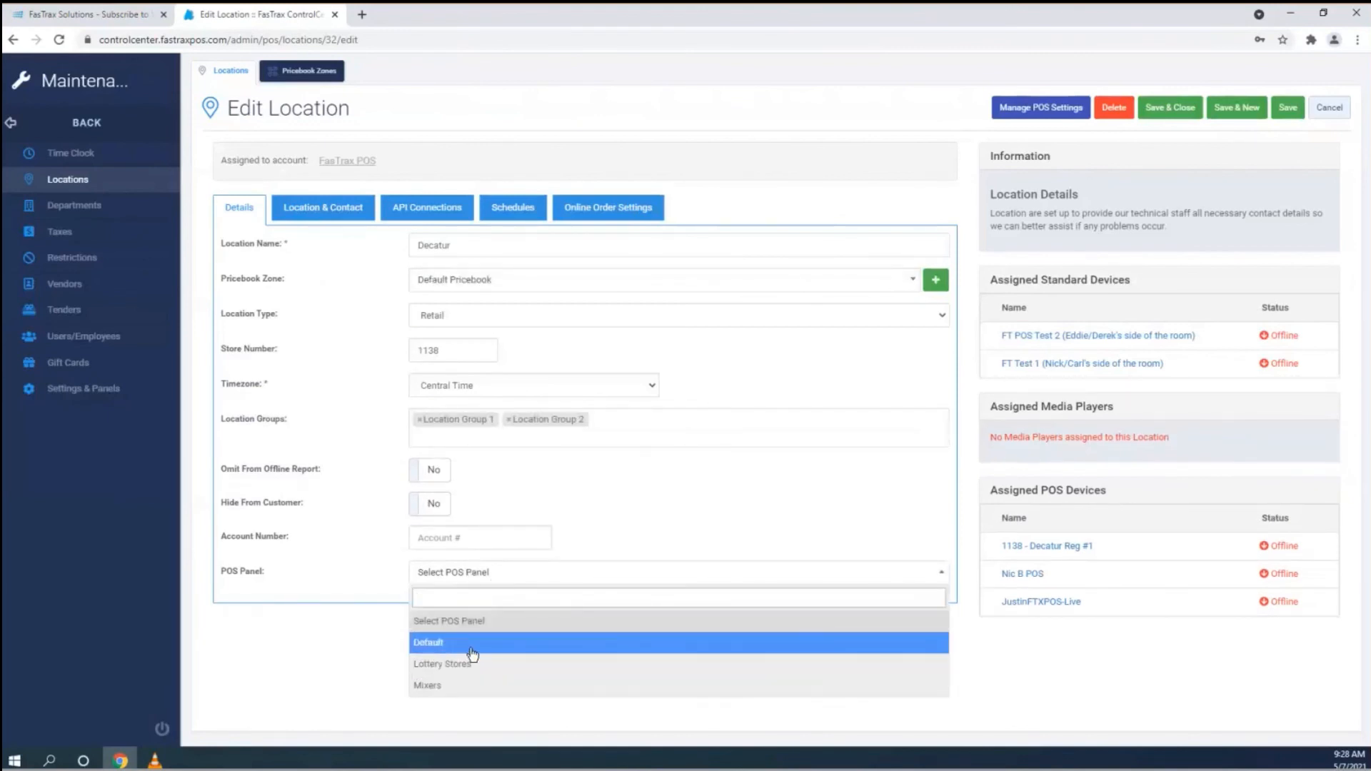
pyautogui.click(614, 642)
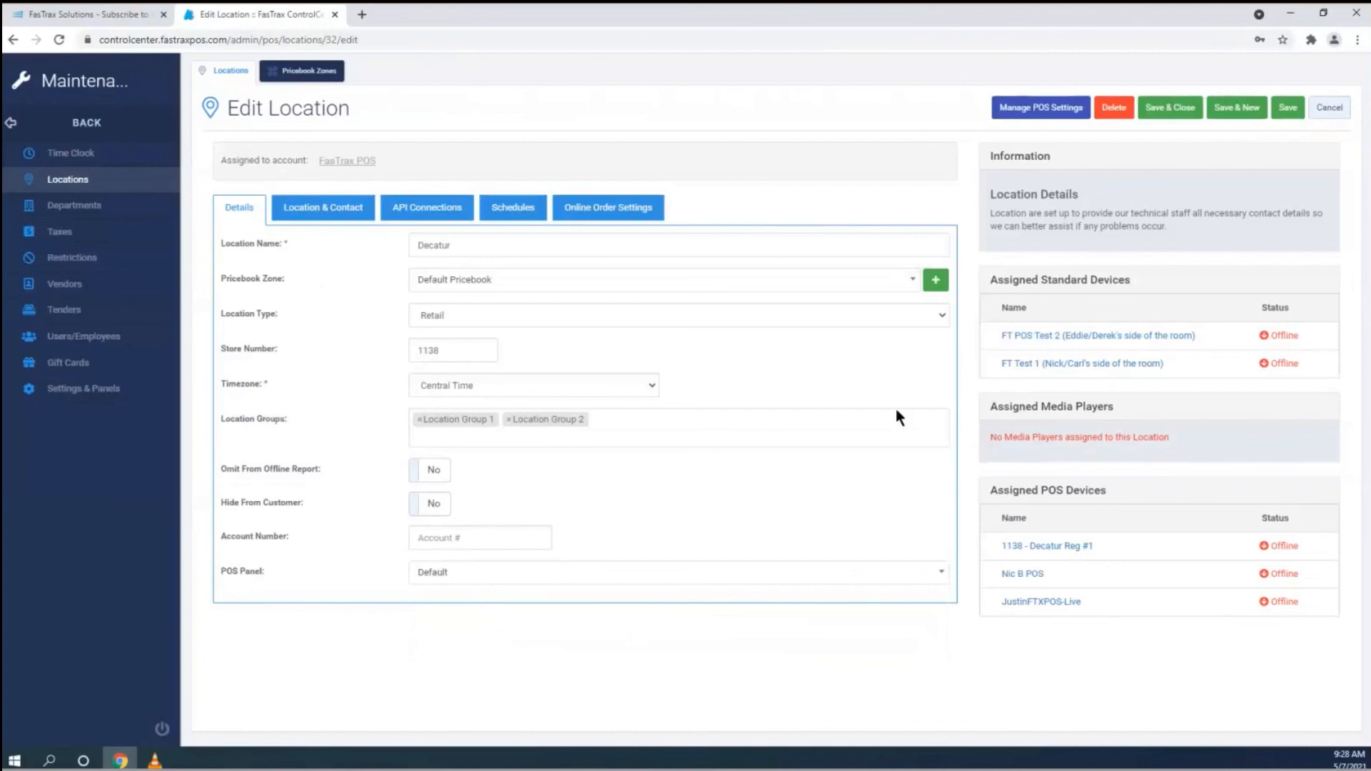
pyautogui.click(1288, 109)
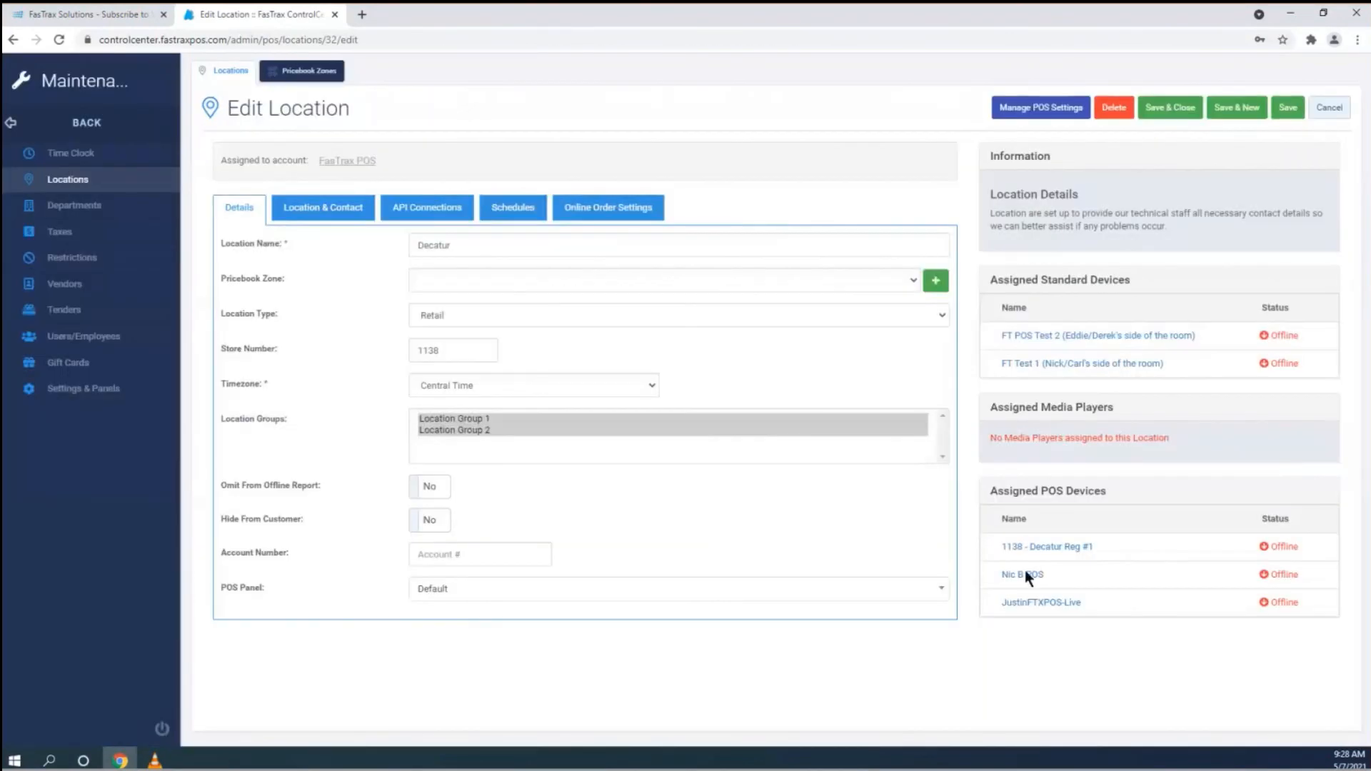
# Open the assigned POS device 1138 - Decatur Reg #1, set its POS panel to Mixers, and save and close it.
pyautogui.click(1073, 547)
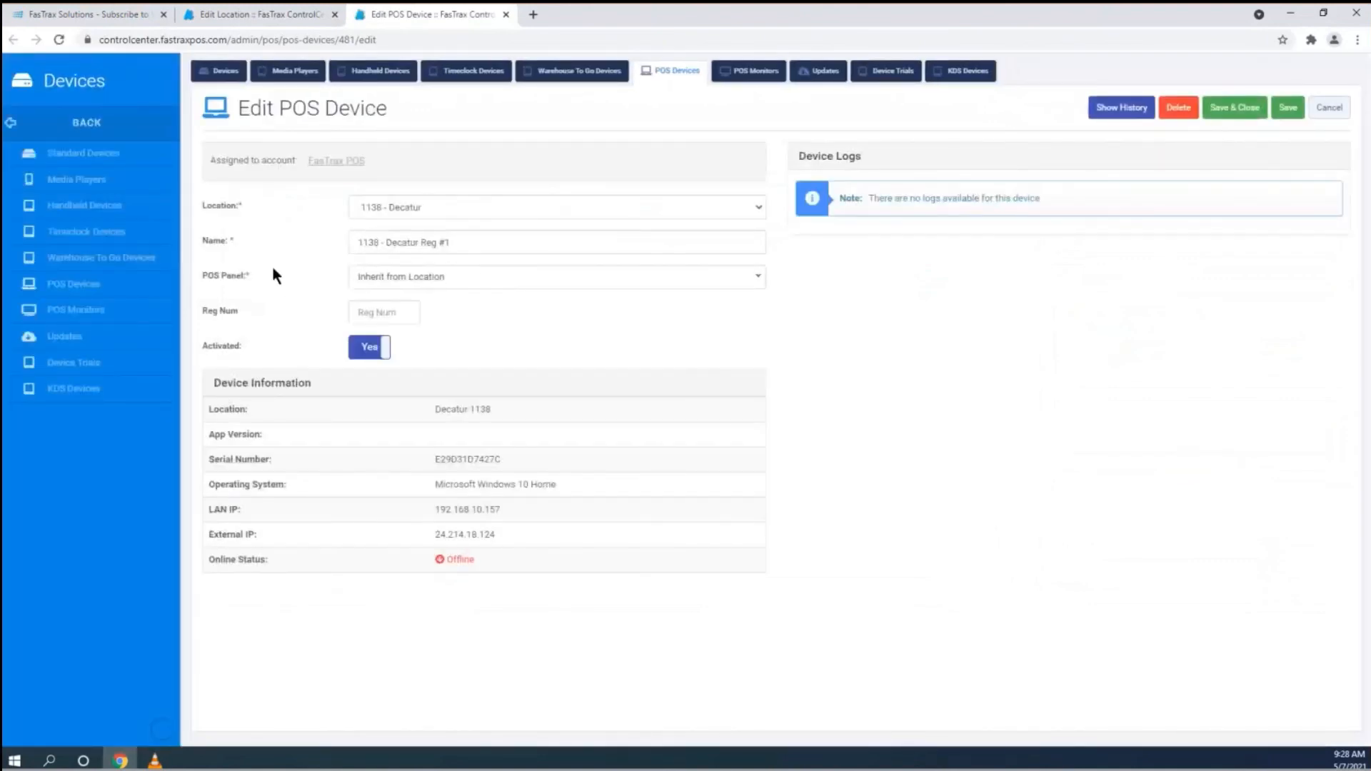
pyautogui.click(443, 285)
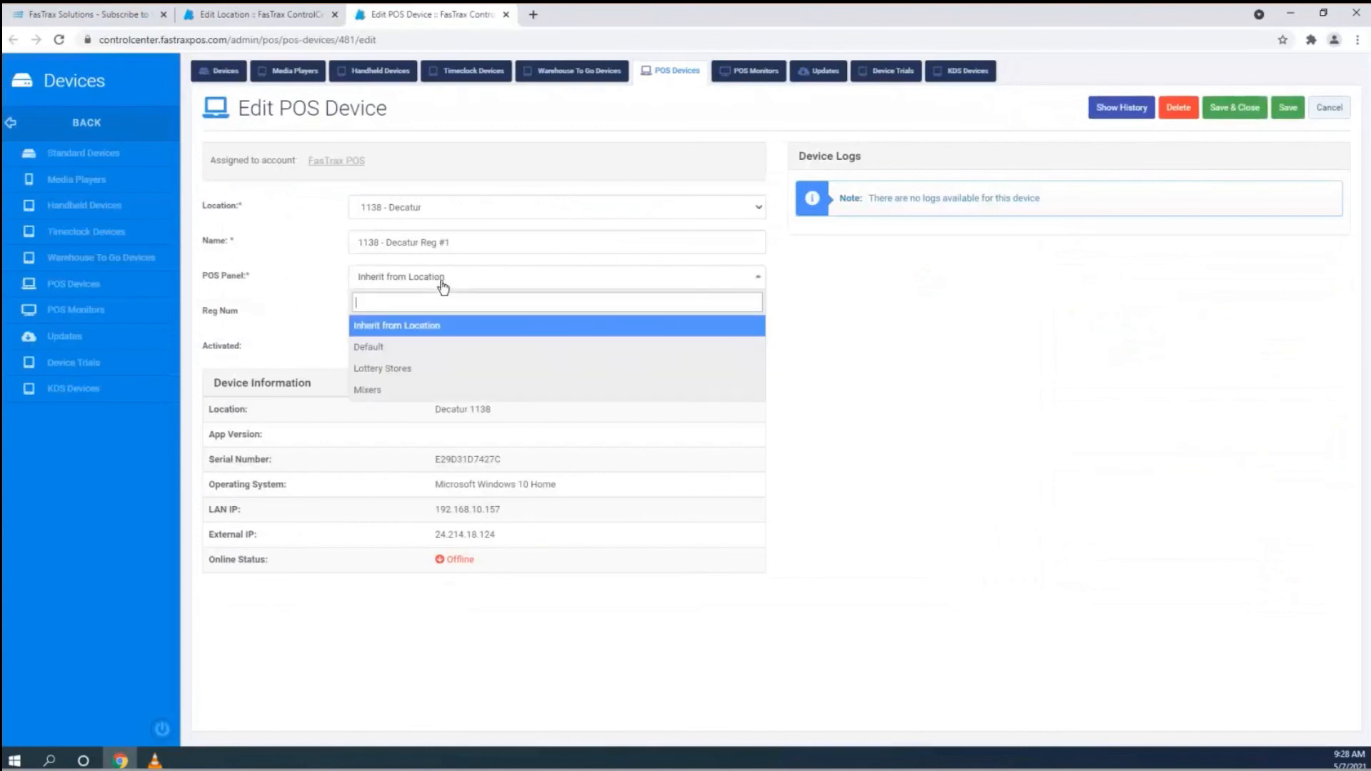
pyautogui.click(379, 390)
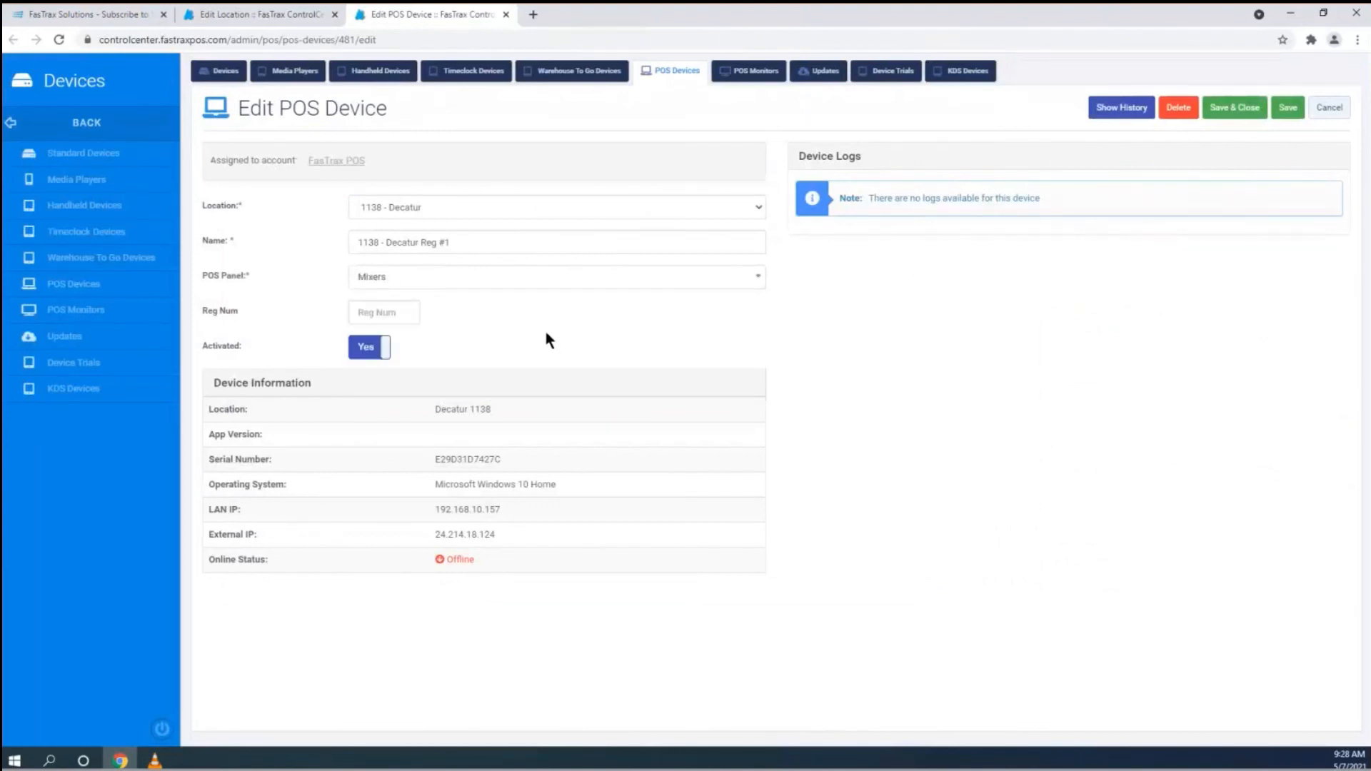
pyautogui.click(1289, 107)
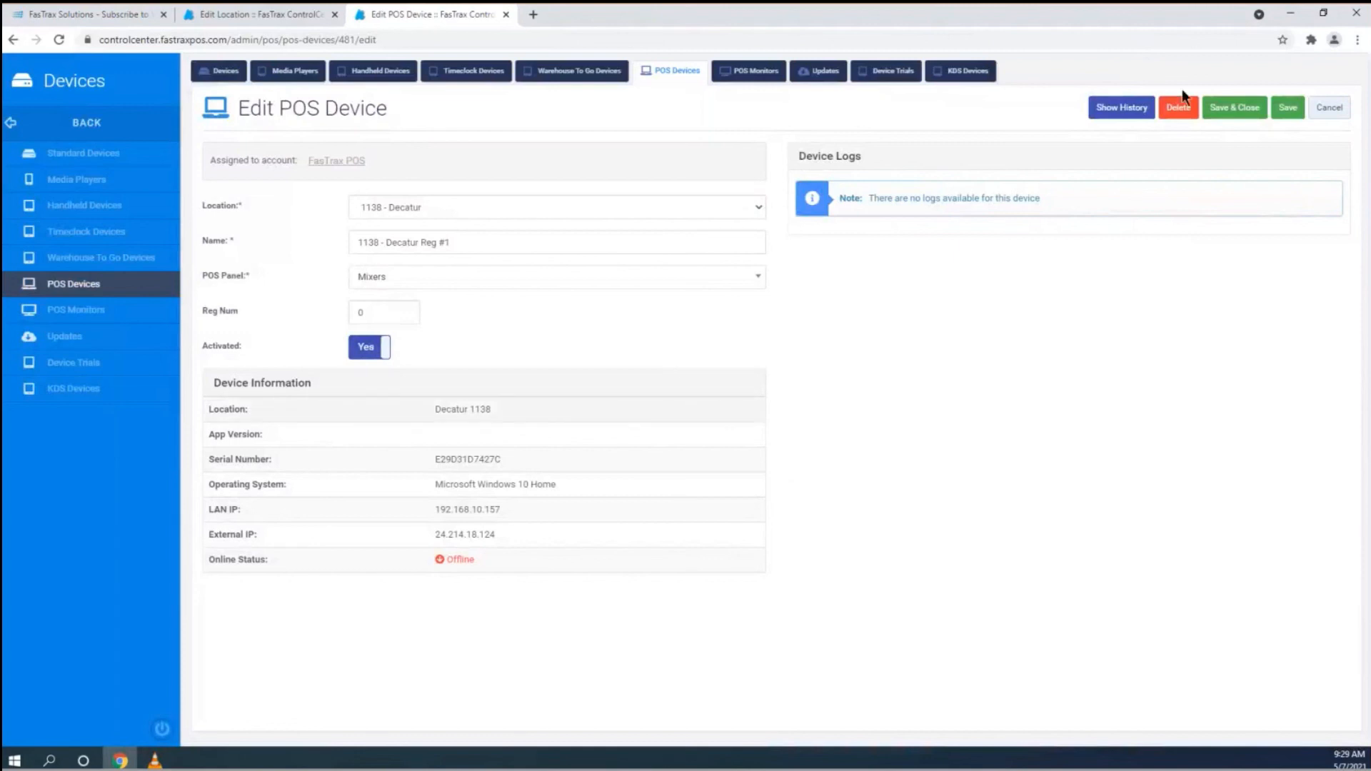
pyautogui.click(1231, 119)
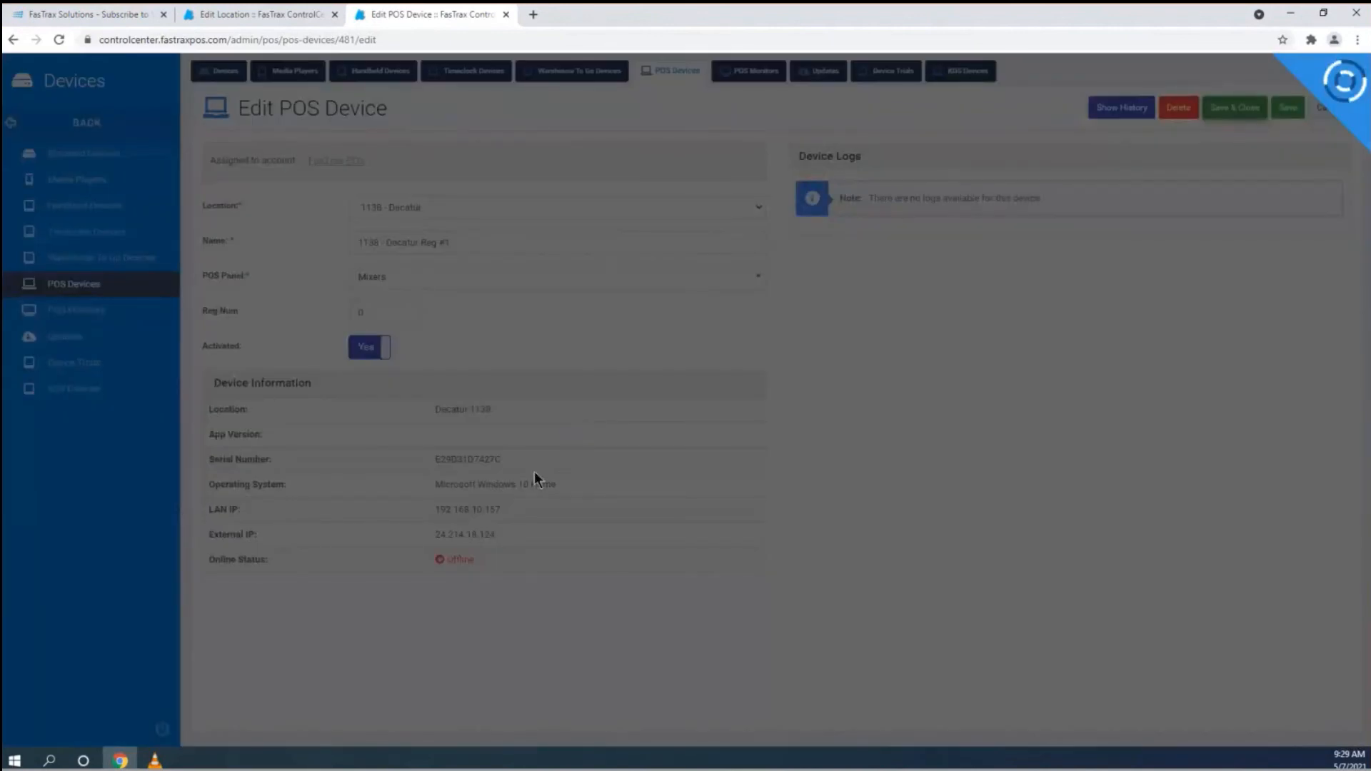
# Return to the Decatur location's edit page.
pyautogui.click(256, 13)
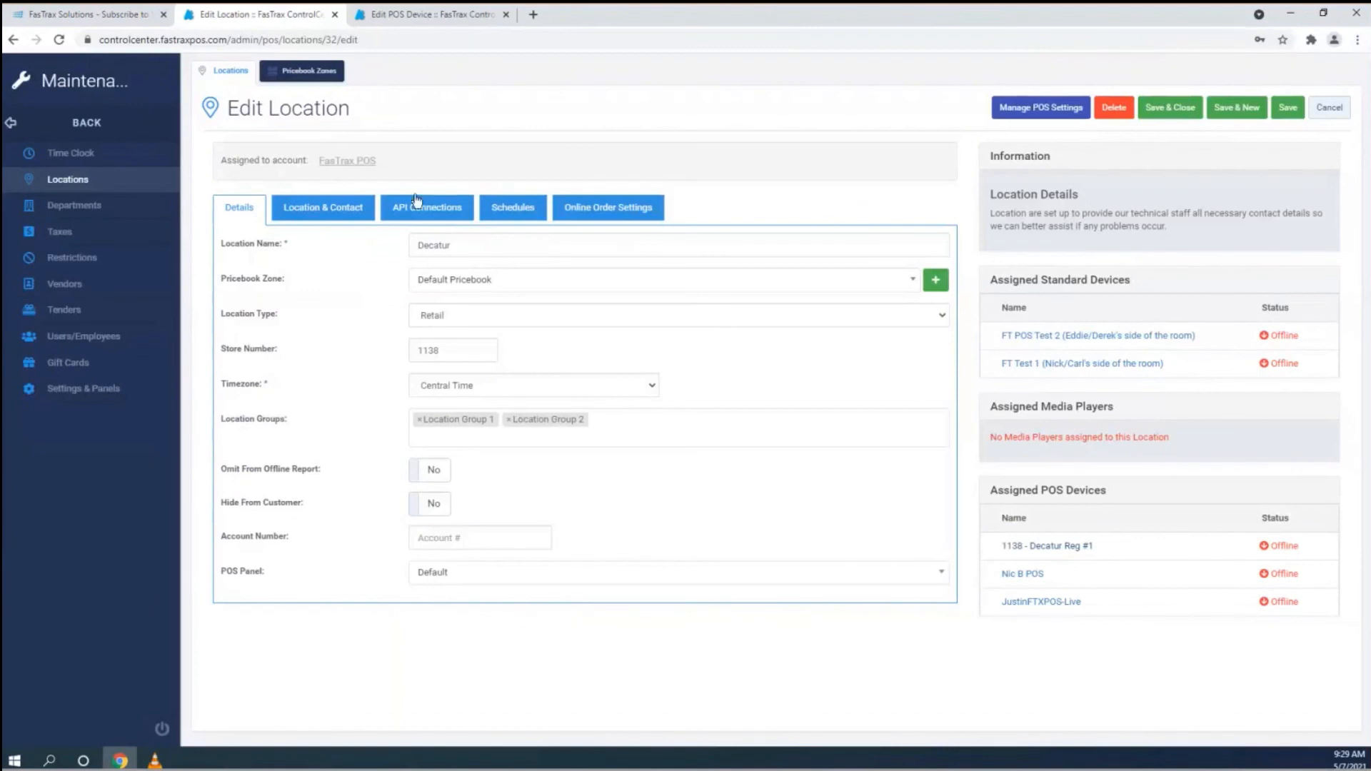
pyautogui.click(340, 207)
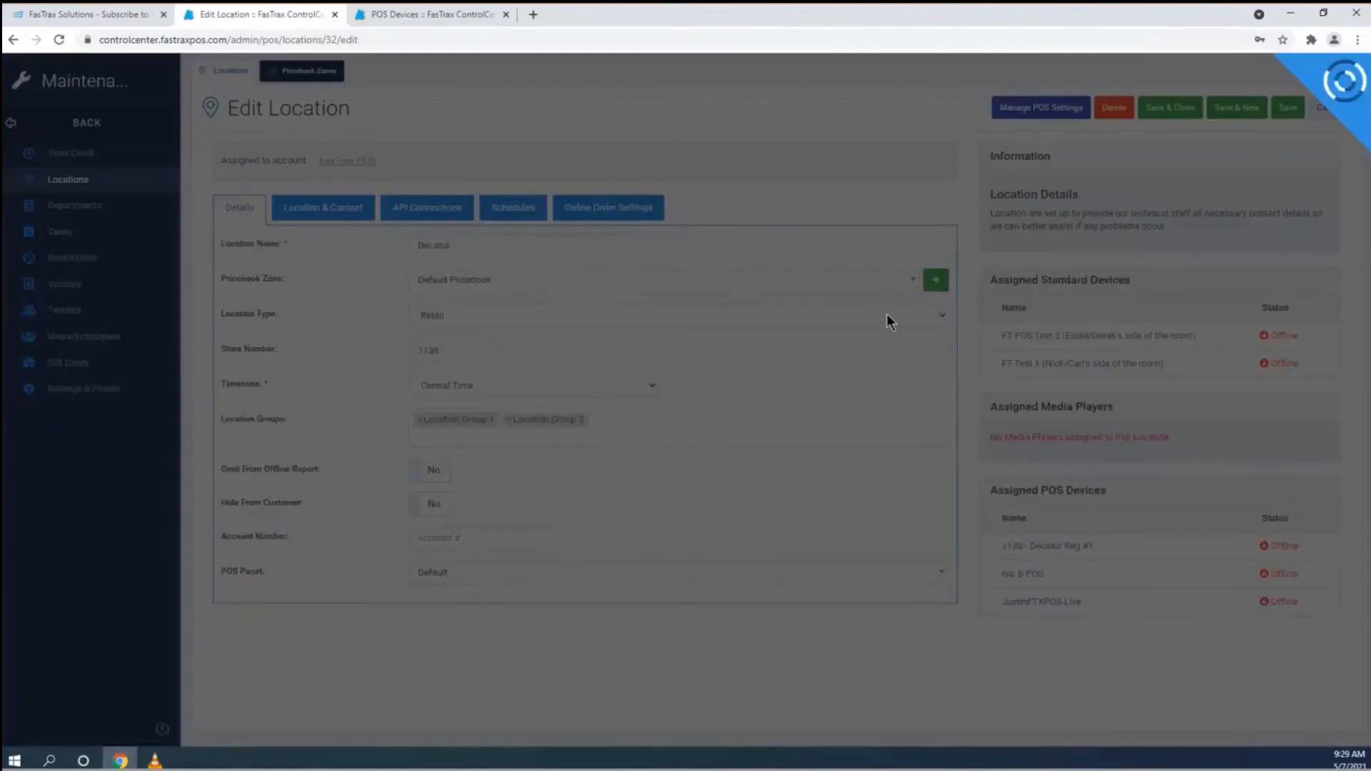